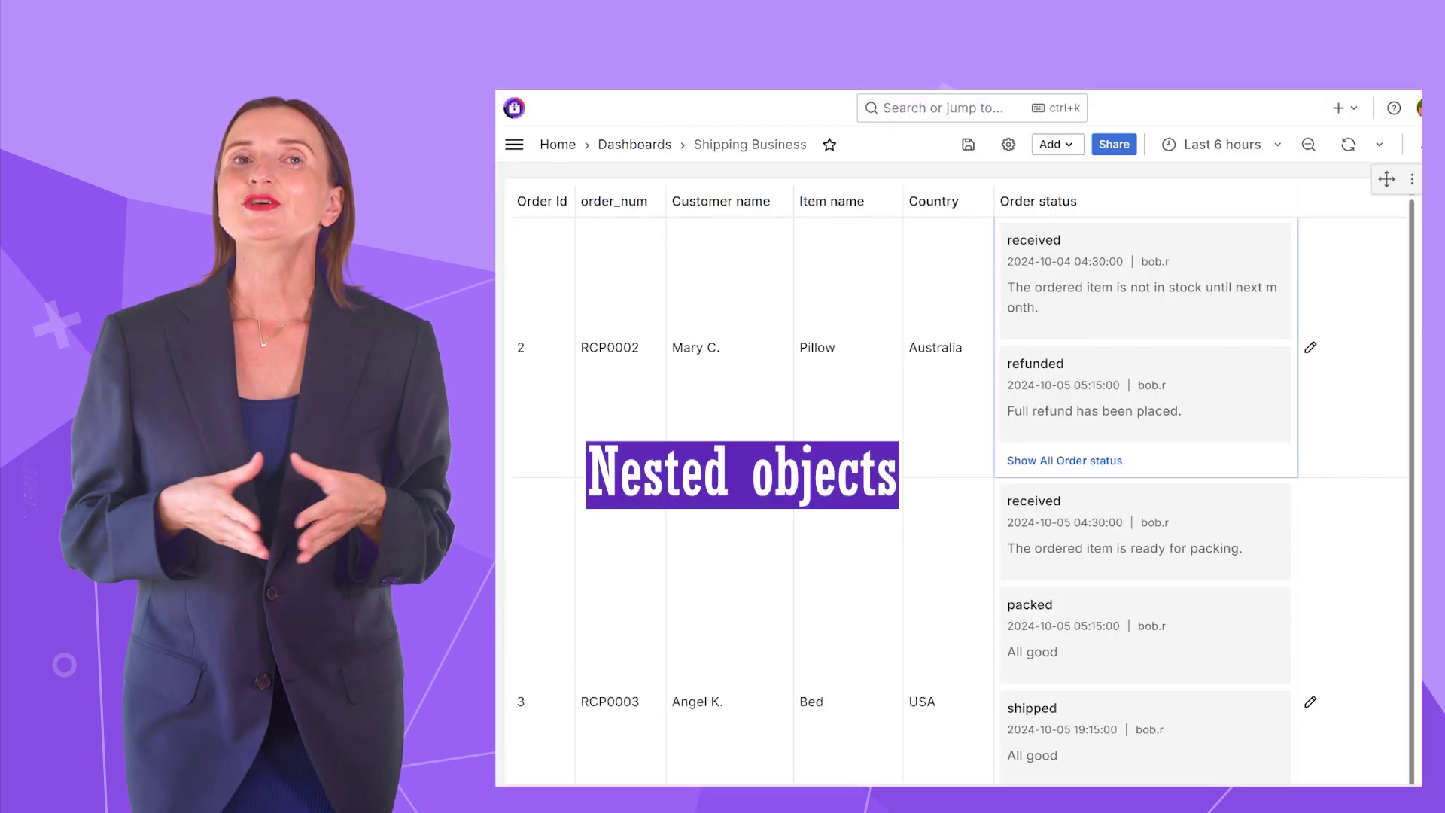
# - Show every status entry for the order in the Shipping Business Table
pyautogui.click(1050, 461)
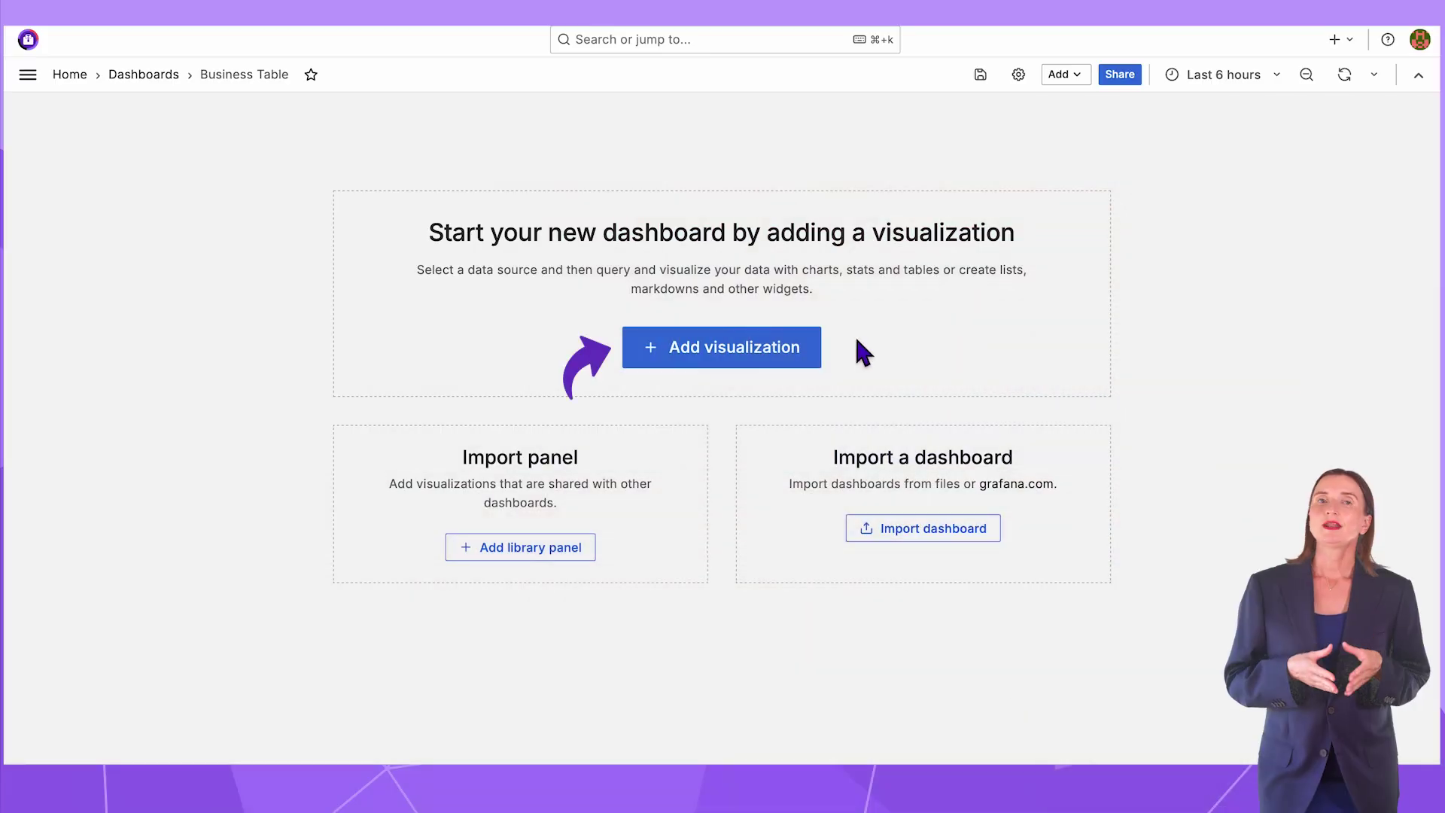
# - Add a visualization that runs the PostgreSQL code query 'SELECT * FROM device_fleet;'
pyautogui.click(756, 354)
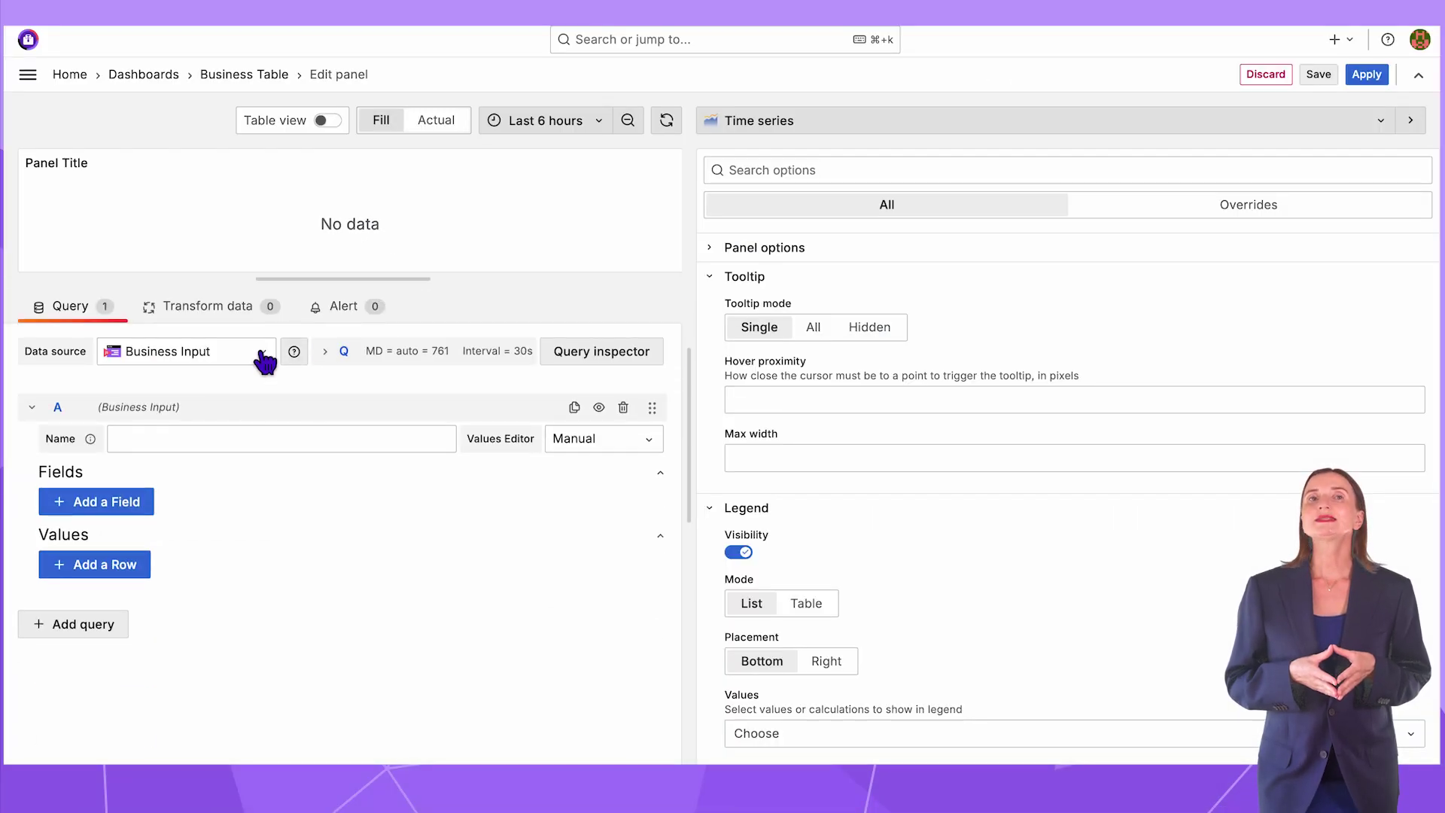
pyautogui.click(262, 352)
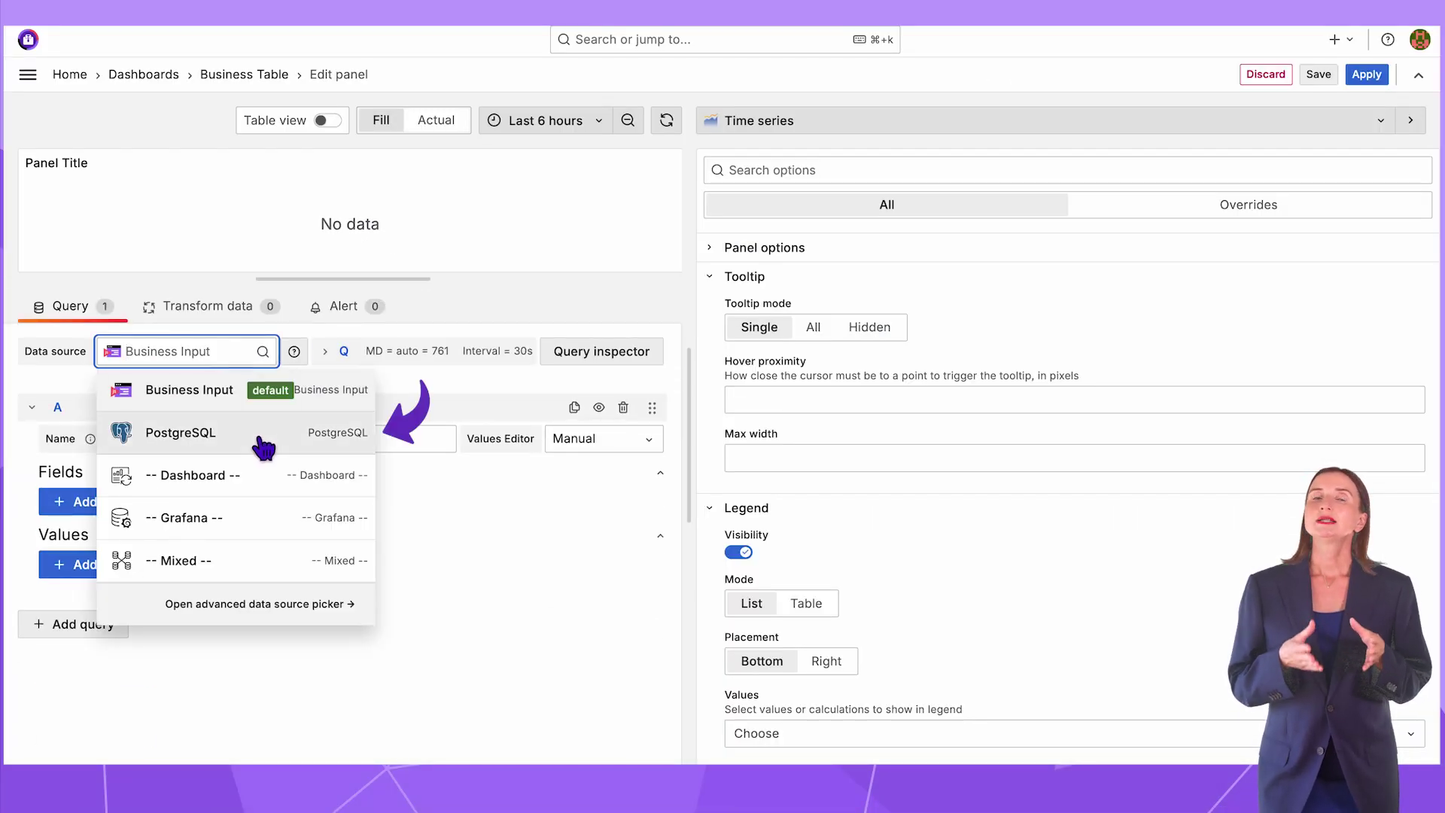
pyautogui.click(263, 445)
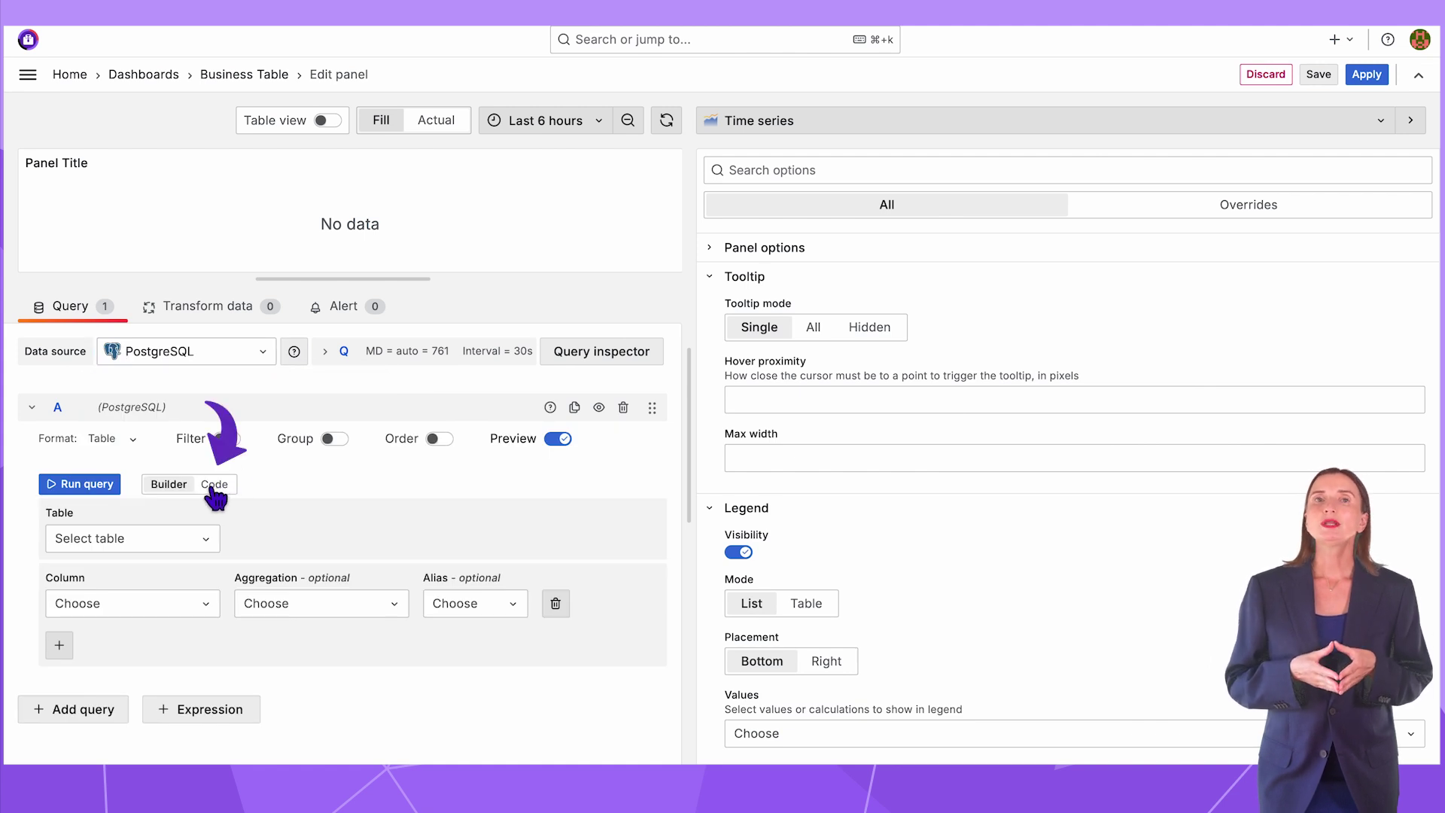
pyautogui.click(214, 485)
pyautogui.write('SELECT * FROM')
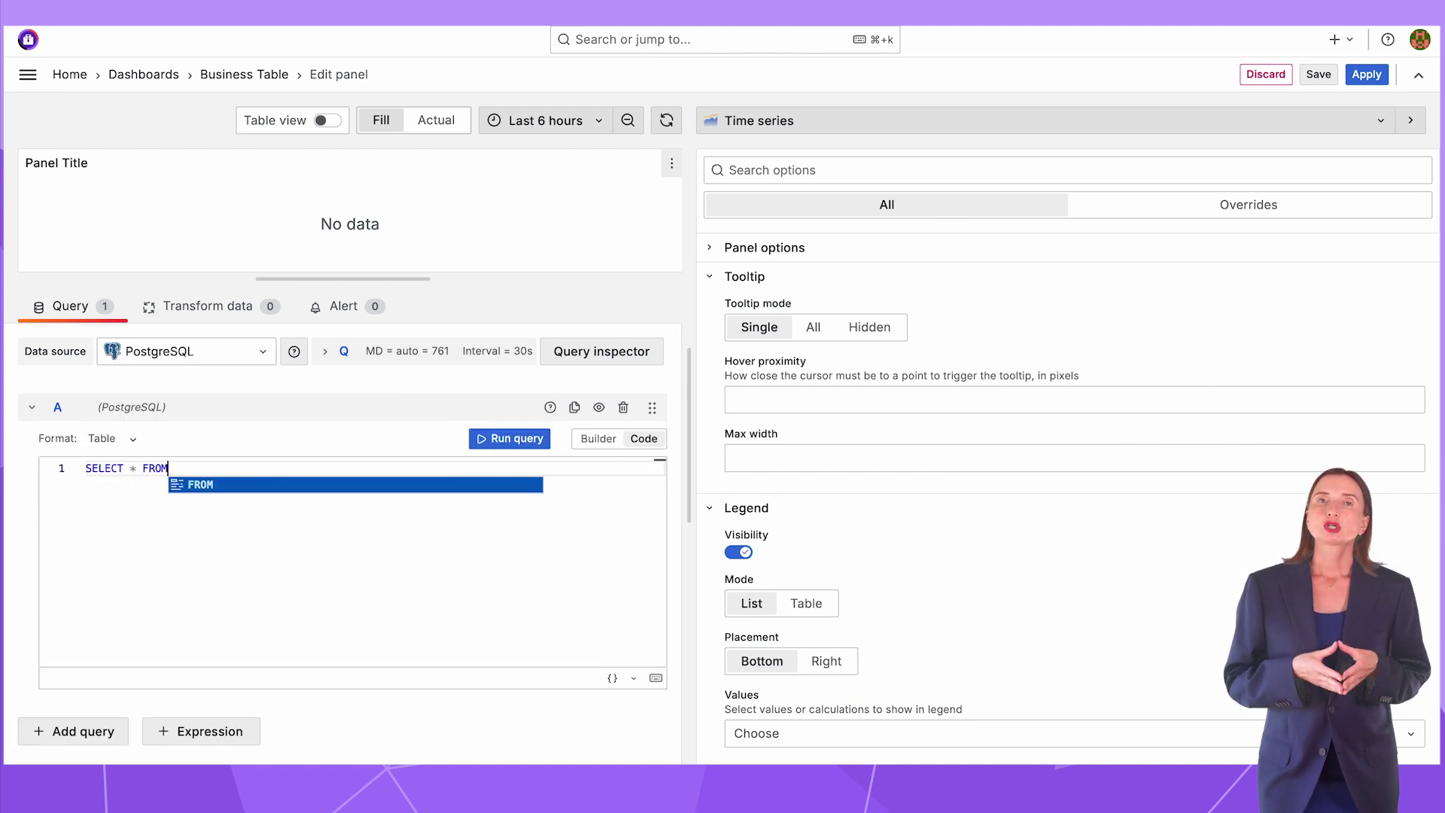
pyautogui.write(' device_fleet;')
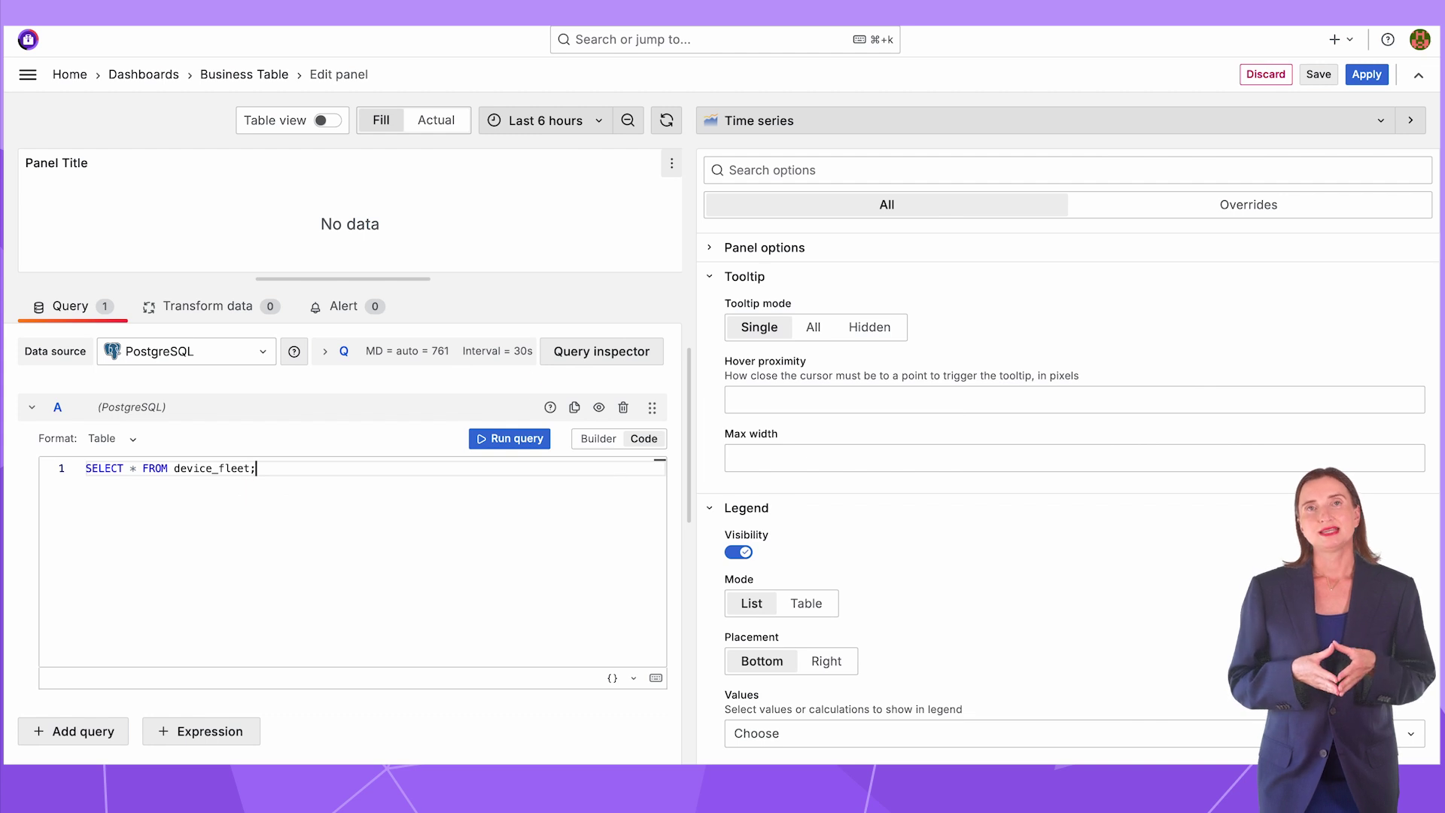
pyautogui.click(509, 438)
pyautogui.moveTo(410, 308); pyautogui.dragTo(410, 505)
# - Inspect the device_fleet query results in table view, then return to the panel preview
pyautogui.click(330, 122)
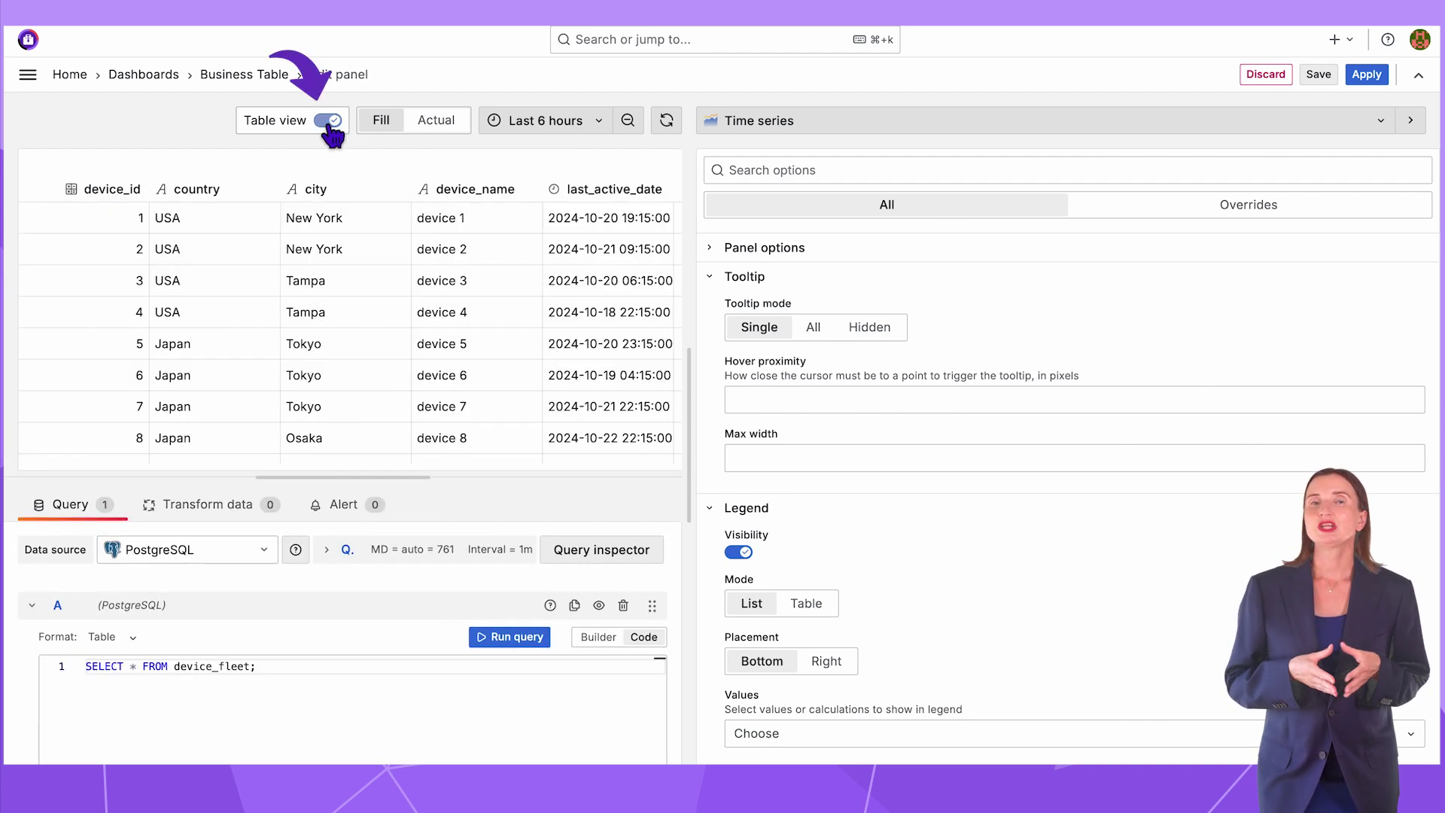
pyautogui.hscroll(5, 372, 301)
pyautogui.scroll(-3, 372, 301)
pyautogui.scroll(3, 372, 301)
pyautogui.hscroll(-3, 372, 301)
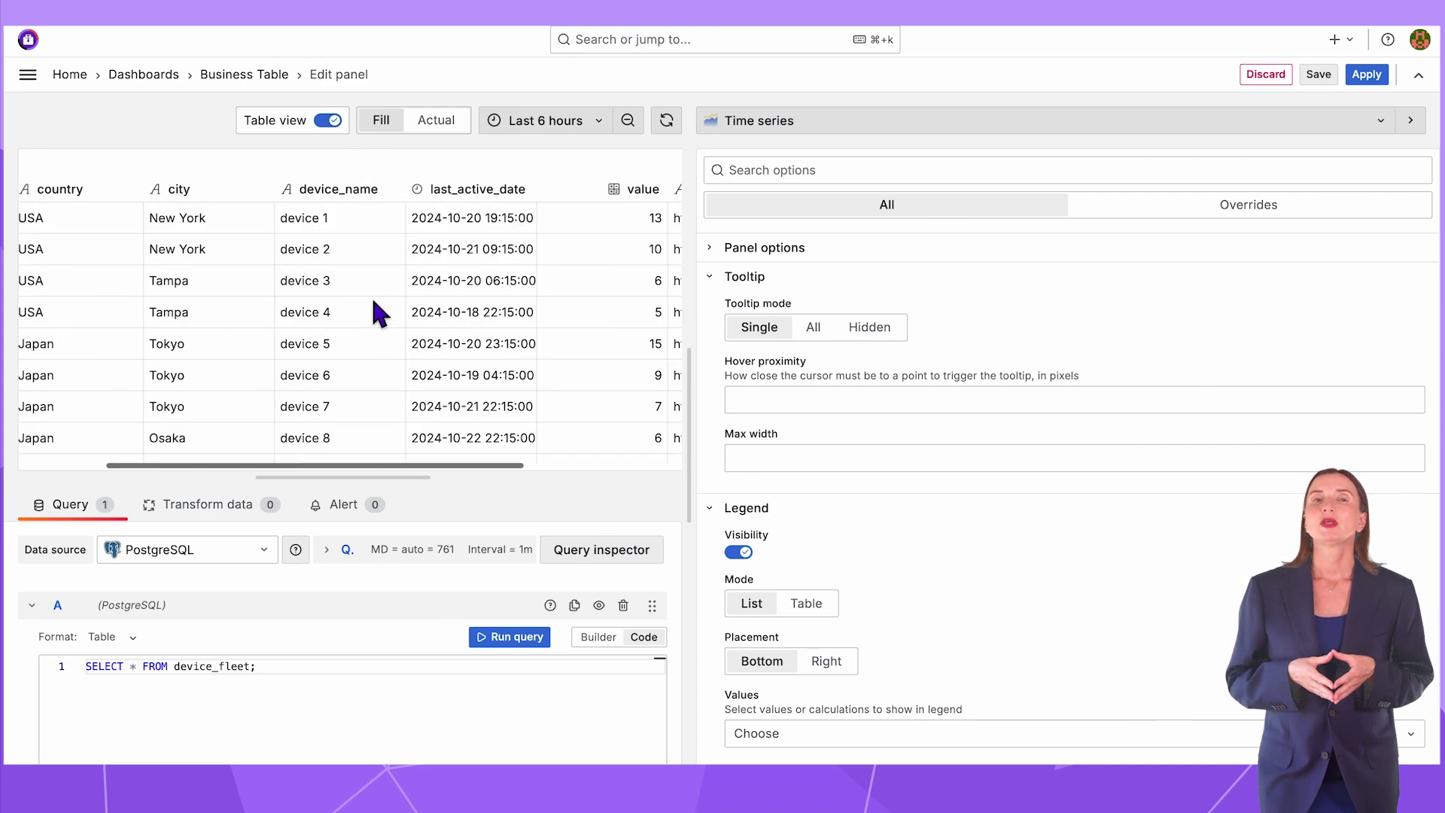
pyautogui.hscroll(-2, 372, 301)
pyautogui.click(330, 121)
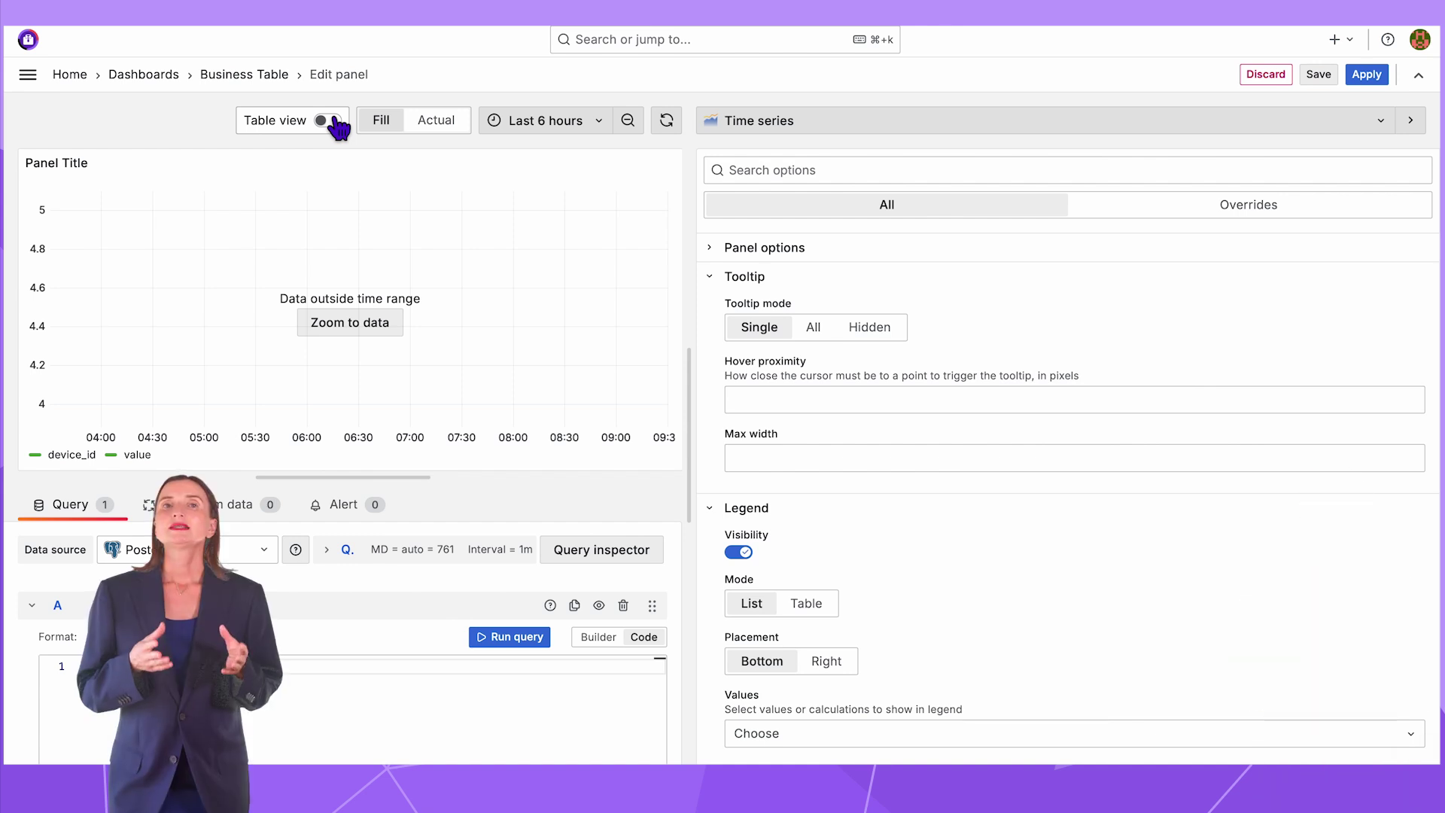
# - Switch the panel visualization to Business Table
pyautogui.click(712, 122)
pyautogui.write('ta')
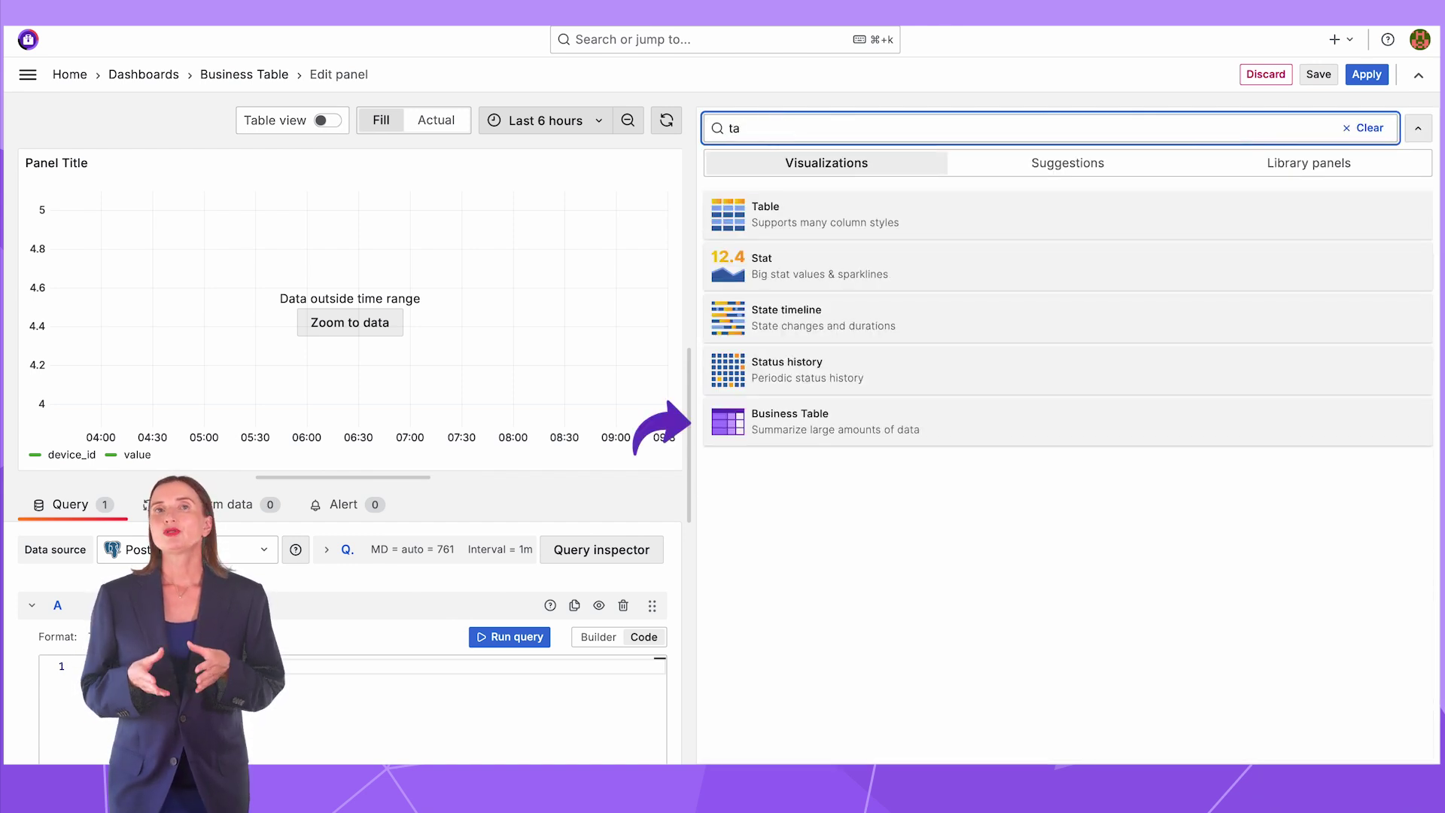
pyautogui.click(855, 423)
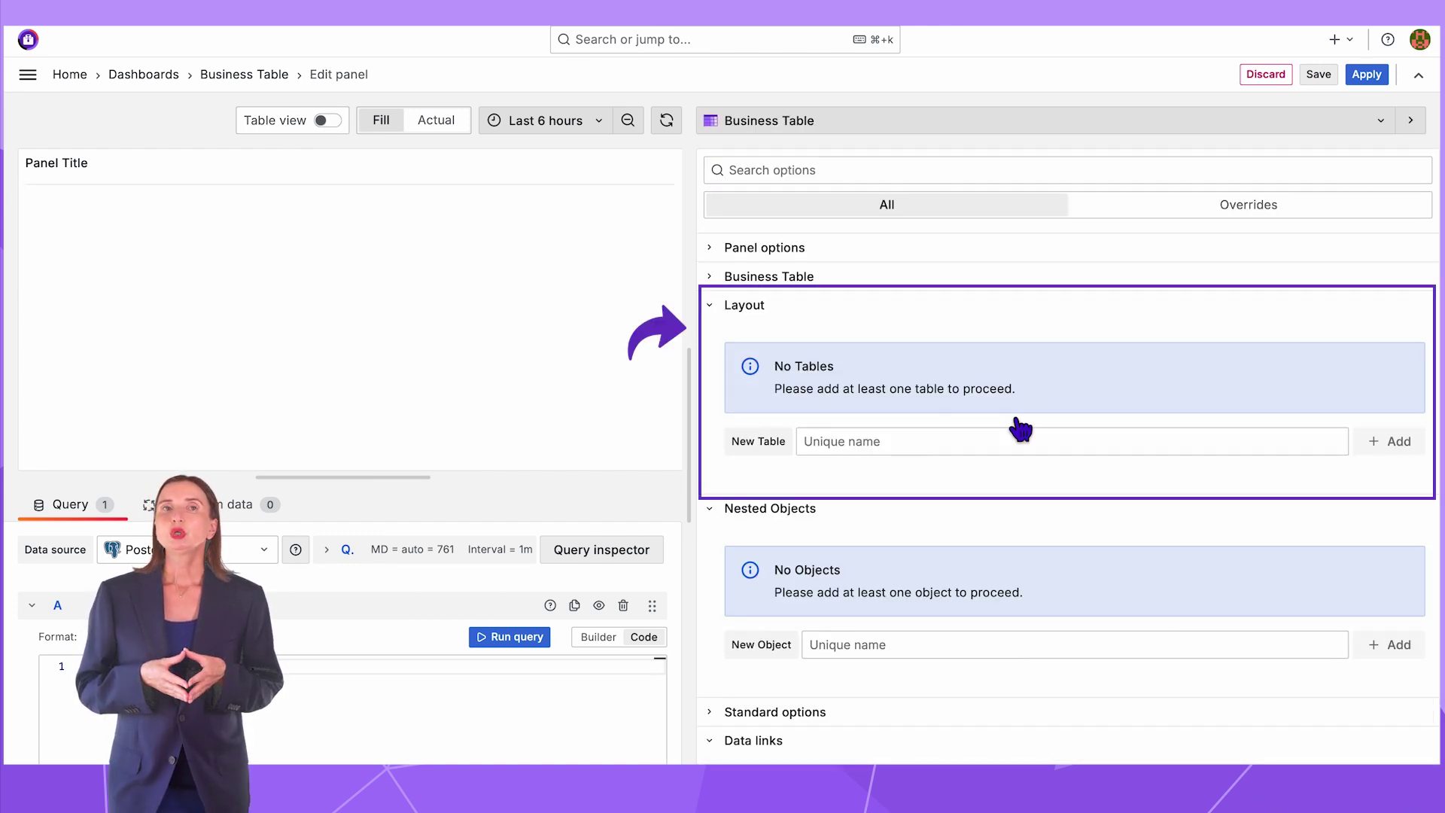
# - Create two tables named 'By Country' and 'By Value', previewing each
pyautogui.click(1019, 439)
pyautogui.write('ByCoun')
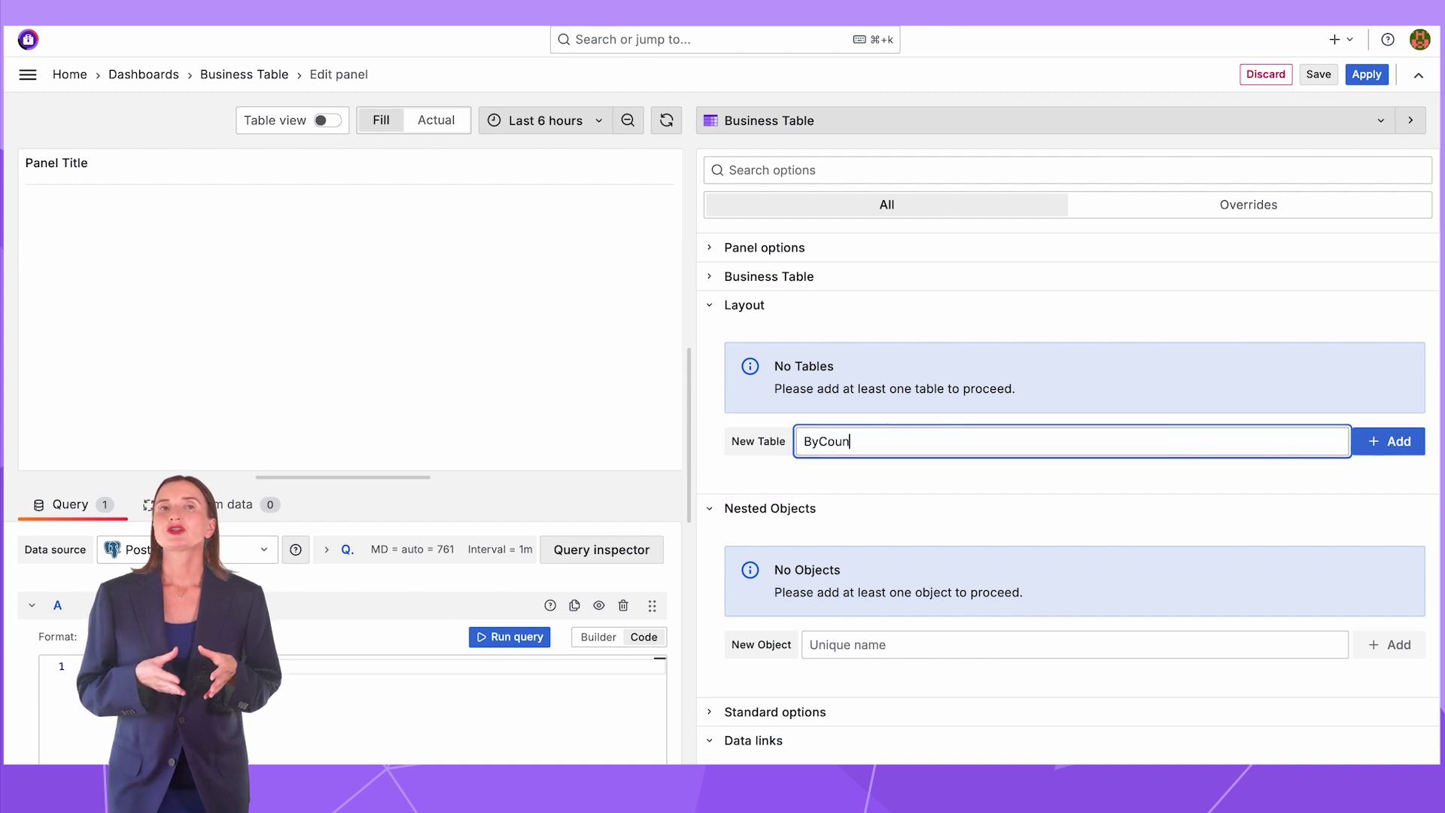
pyautogui.press('Left')
pyautogui.press('Left')
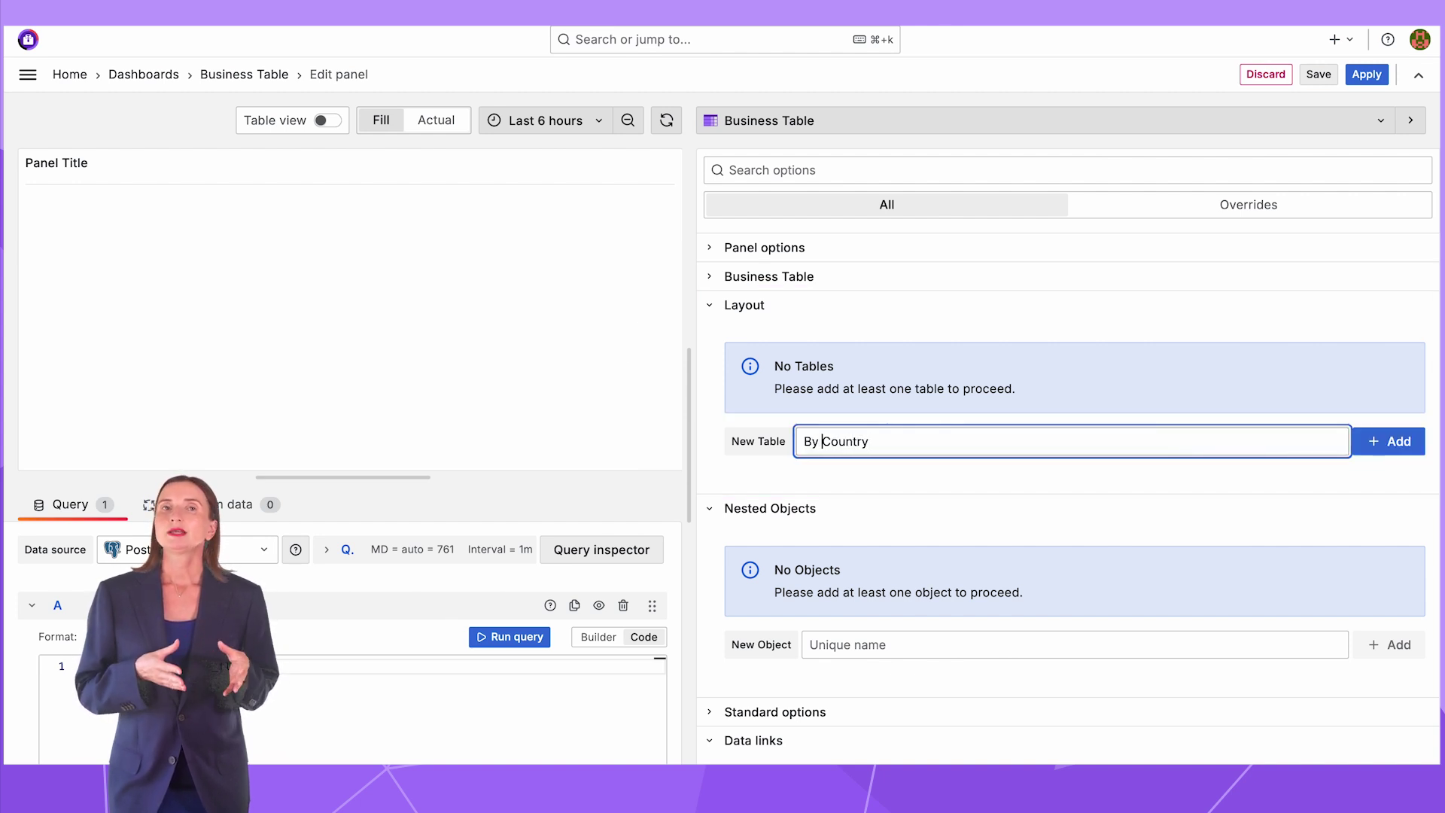
pyautogui.click(1389, 444)
pyautogui.write('ByValue')
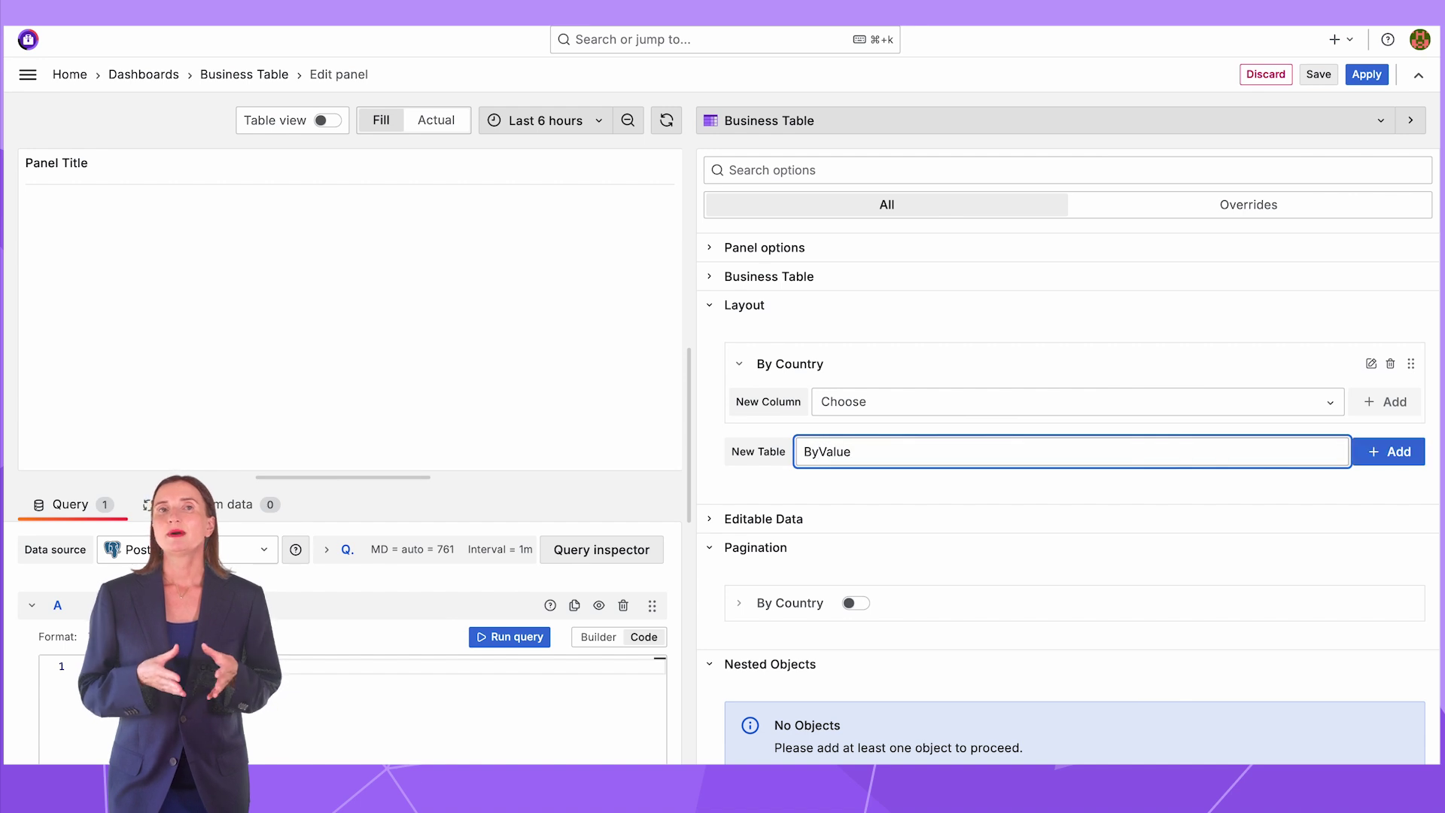
pyautogui.press('Left')
pyautogui.press('Left')
pyautogui.press('Left')
pyautogui.press('Left')
pyautogui.press('Left')
pyautogui.click(1385, 451)
pyautogui.click(163, 201)
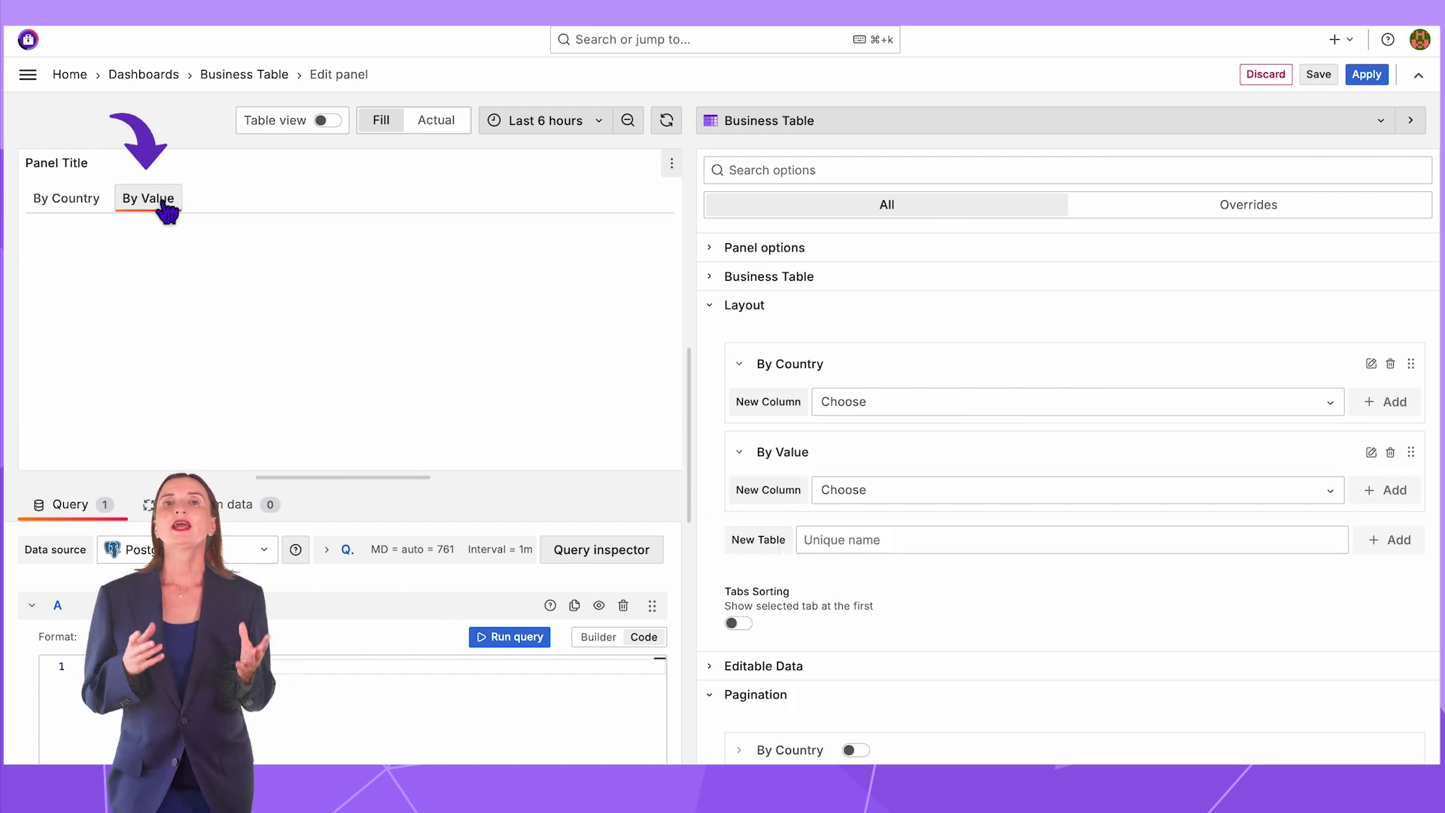
pyautogui.click(86, 202)
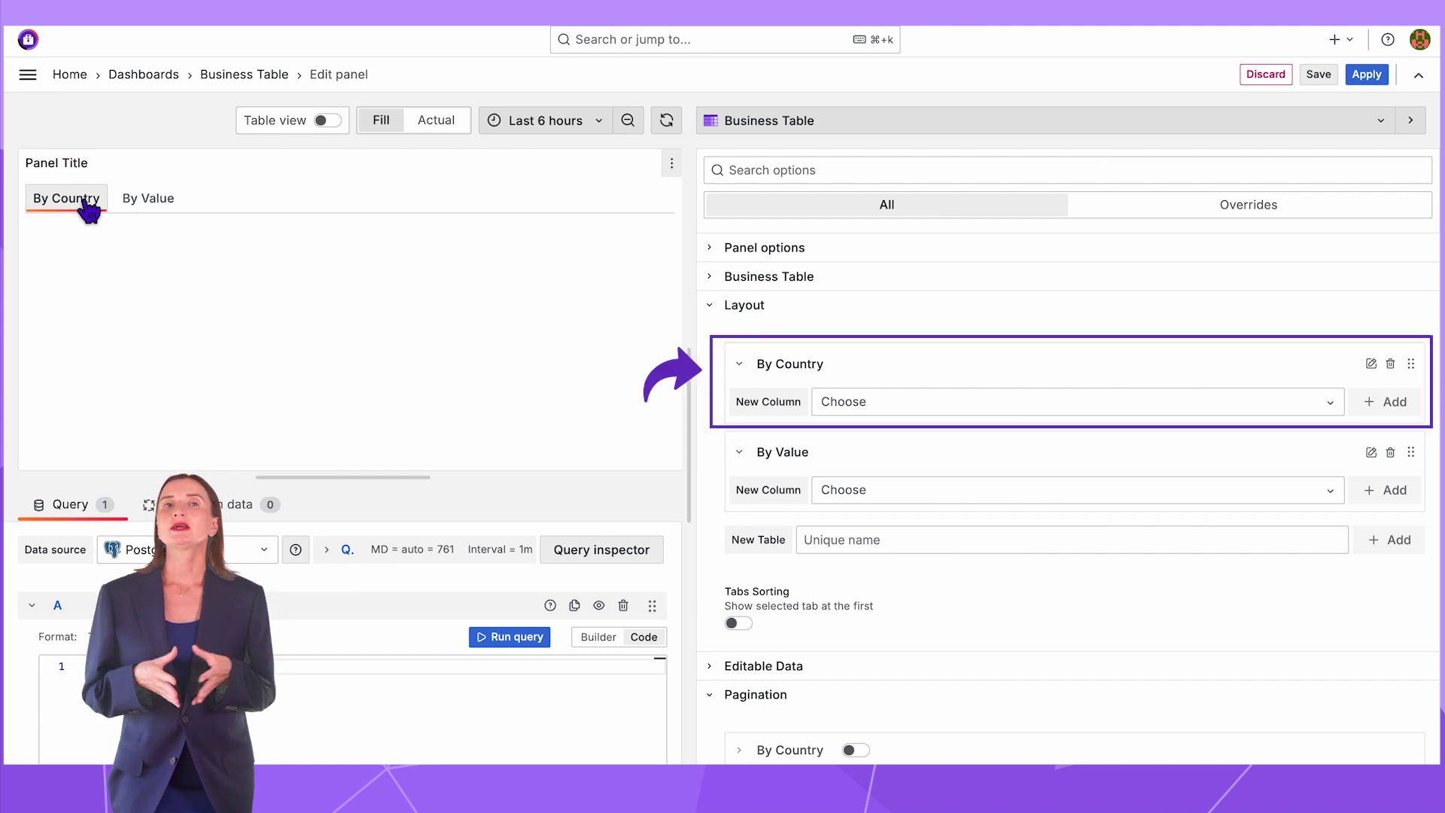
pyautogui.click(1335, 410)
# - Add all eight device_fleet columns to By Country, moving description right after country
pyautogui.click(1327, 436)
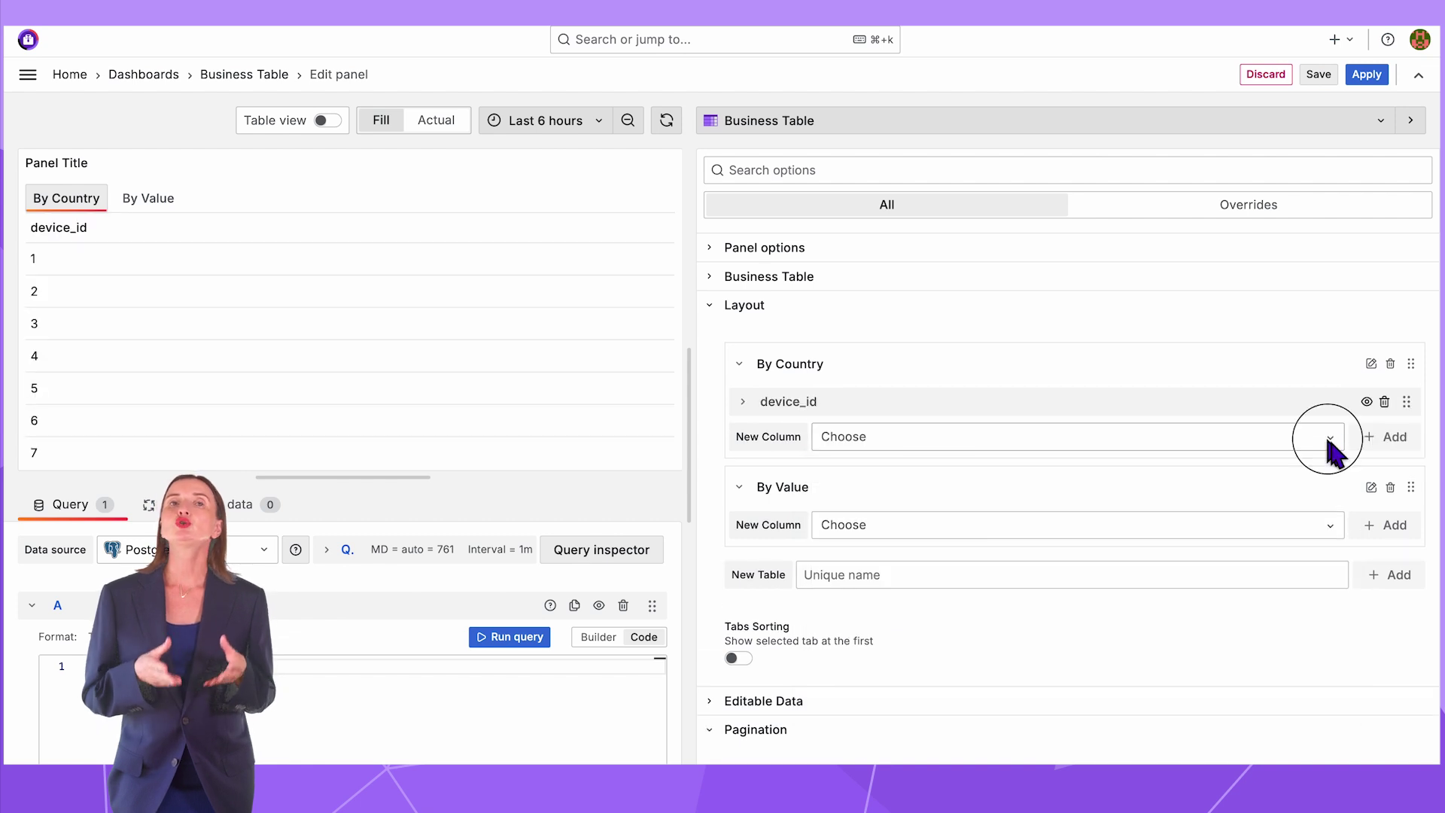
pyautogui.click(903, 466)
pyautogui.click(1385, 436)
pyautogui.click(1327, 461)
pyautogui.click(903, 500)
pyautogui.click(1385, 461)
pyautogui.click(903, 392)
pyautogui.click(1385, 361)
pyautogui.click(903, 425)
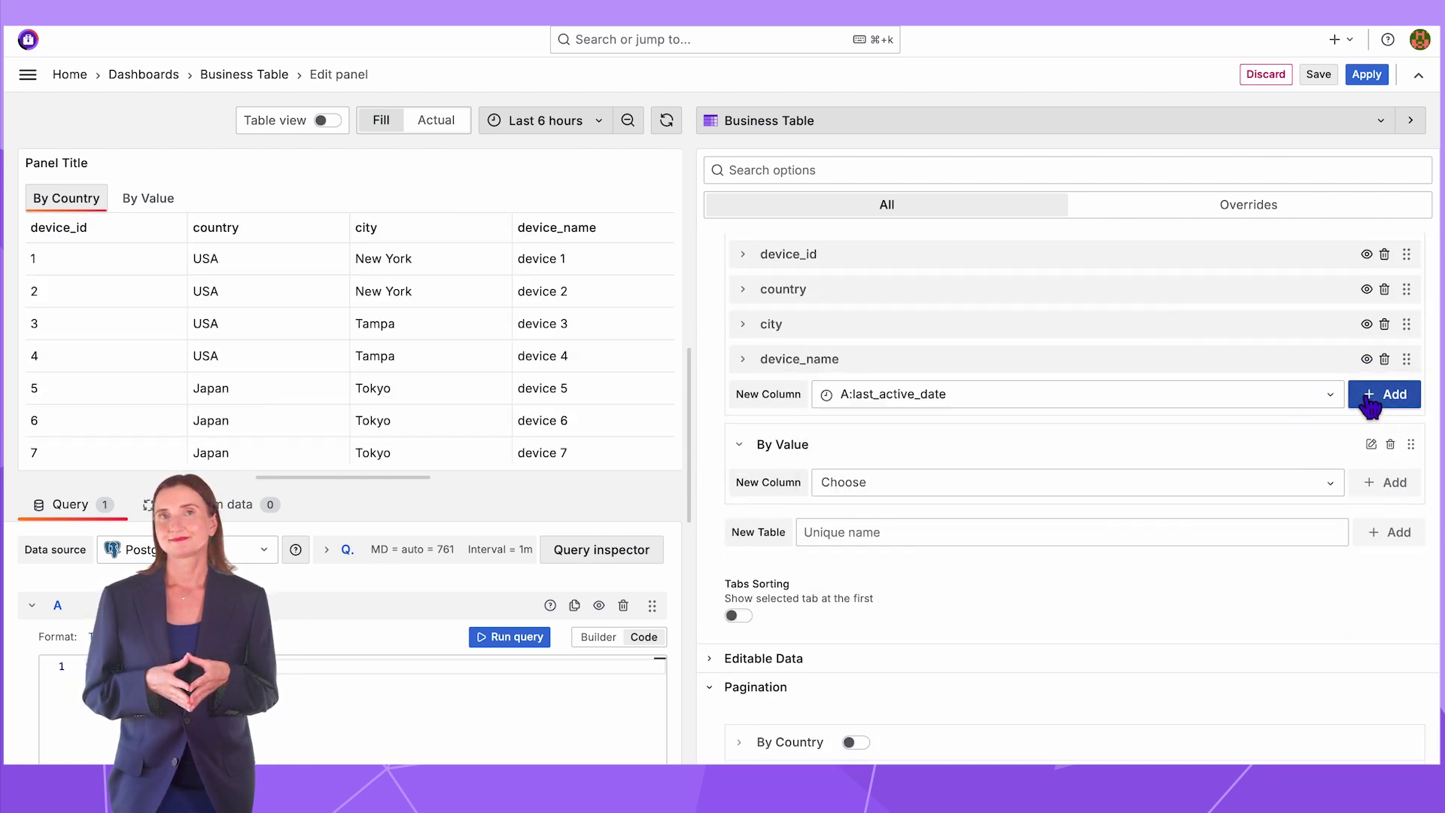
pyautogui.click(1385, 393)
pyautogui.click(1325, 455)
pyautogui.click(1384, 429)
pyautogui.click(1325, 489)
pyautogui.click(1385, 463)
pyautogui.click(1330, 499)
pyautogui.click(1325, 526)
pyautogui.click(1385, 499)
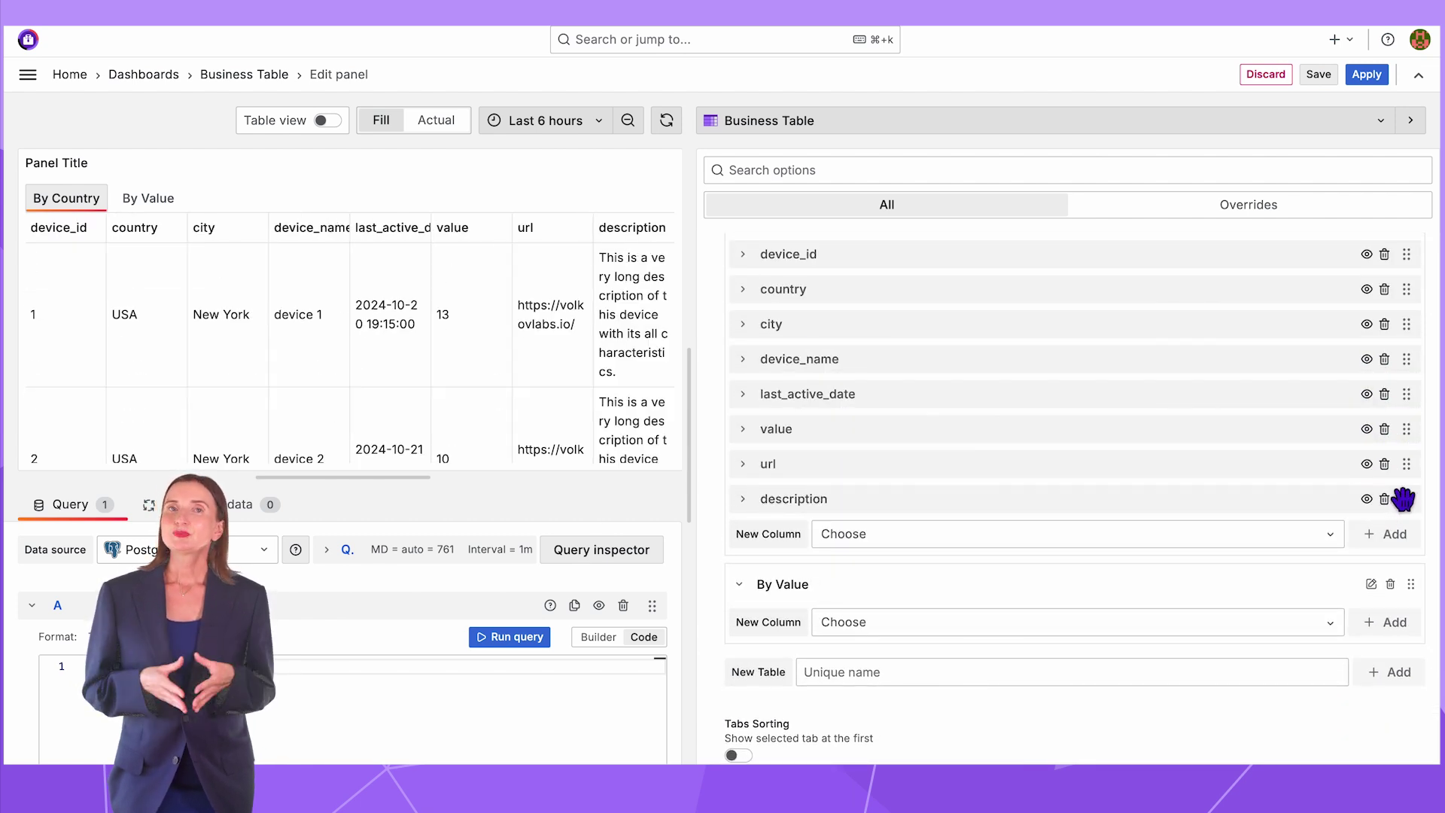
pyautogui.moveTo(1404, 498); pyautogui.dragTo(1408, 396)
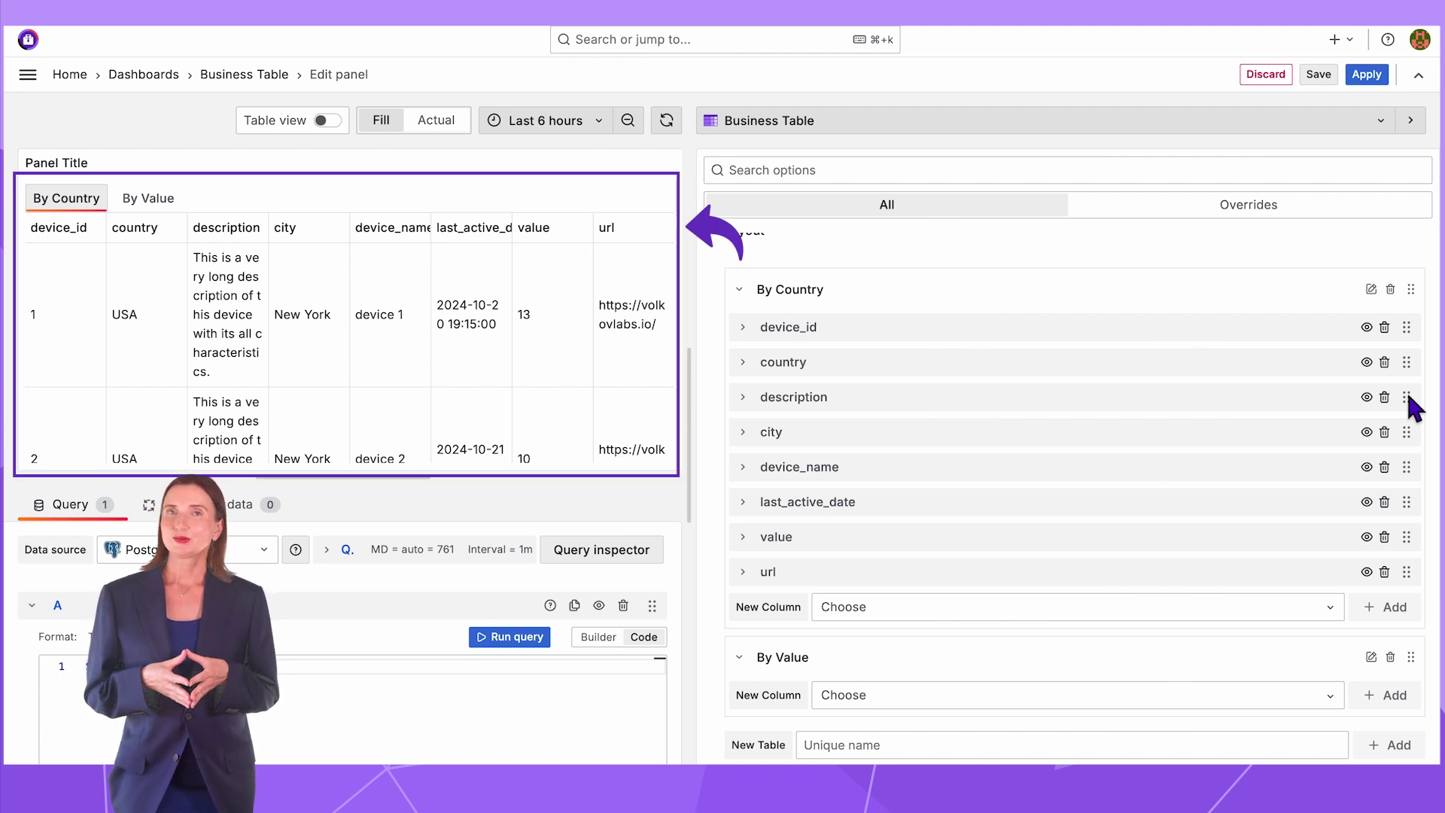
# - Add only device_name and url columns to the By Value table
pyautogui.scroll(-1, 715, 715)
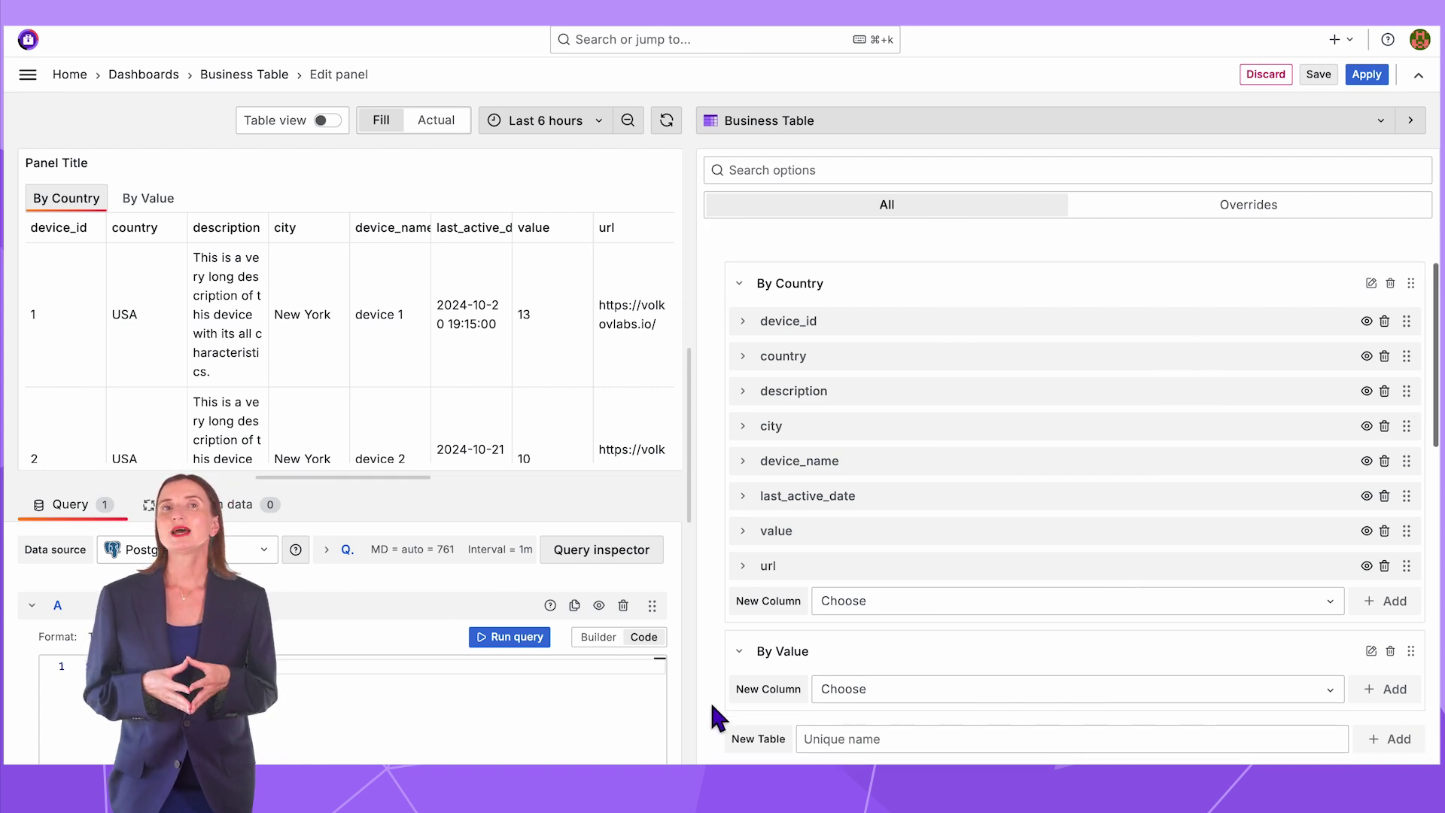
pyautogui.scroll(-5, 715, 715)
pyautogui.click(1280, 383)
pyautogui.click(1322, 526)
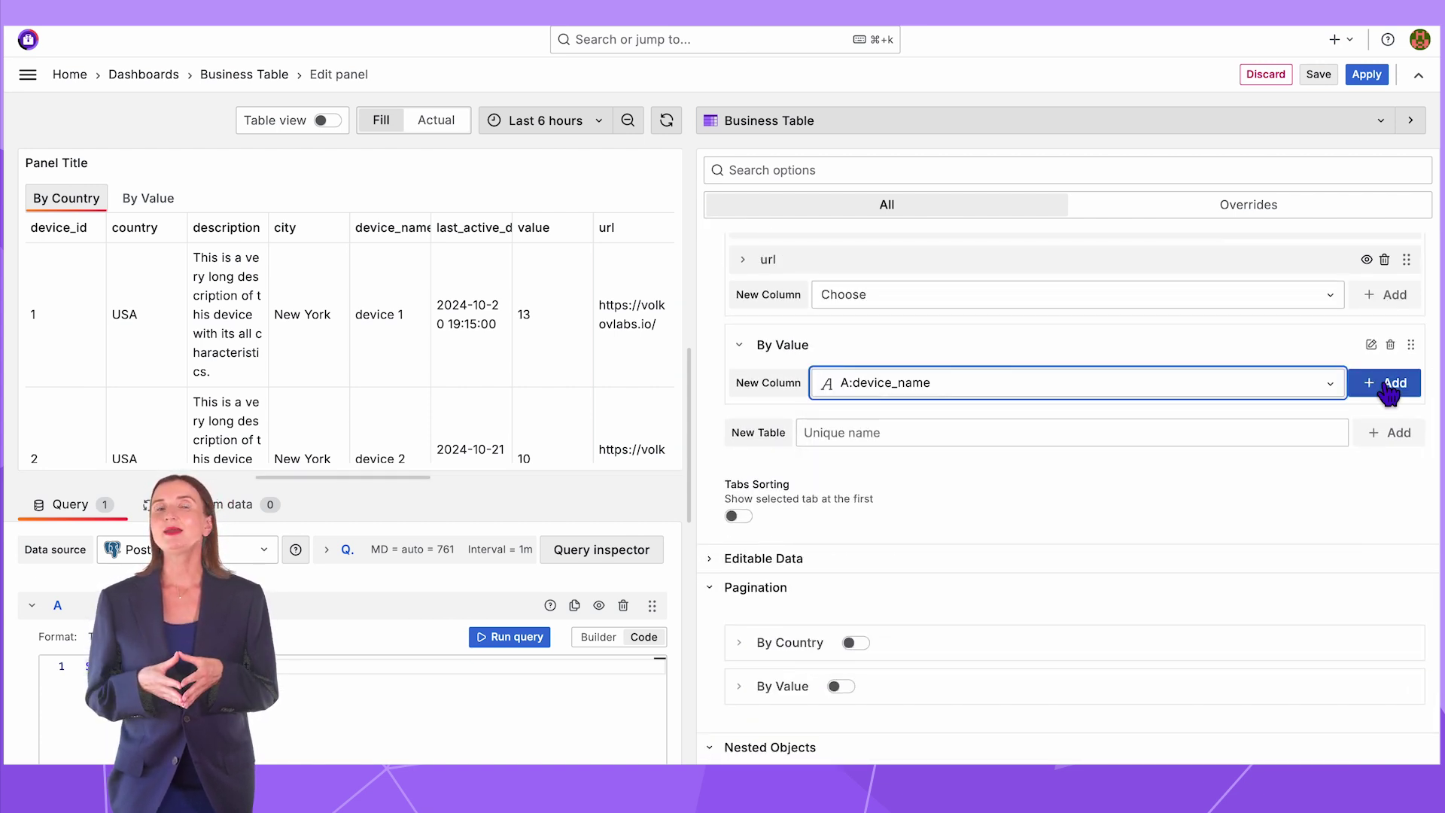
pyautogui.click(1389, 384)
pyautogui.click(1329, 416)
pyautogui.click(1309, 608)
pyautogui.click(1388, 418)
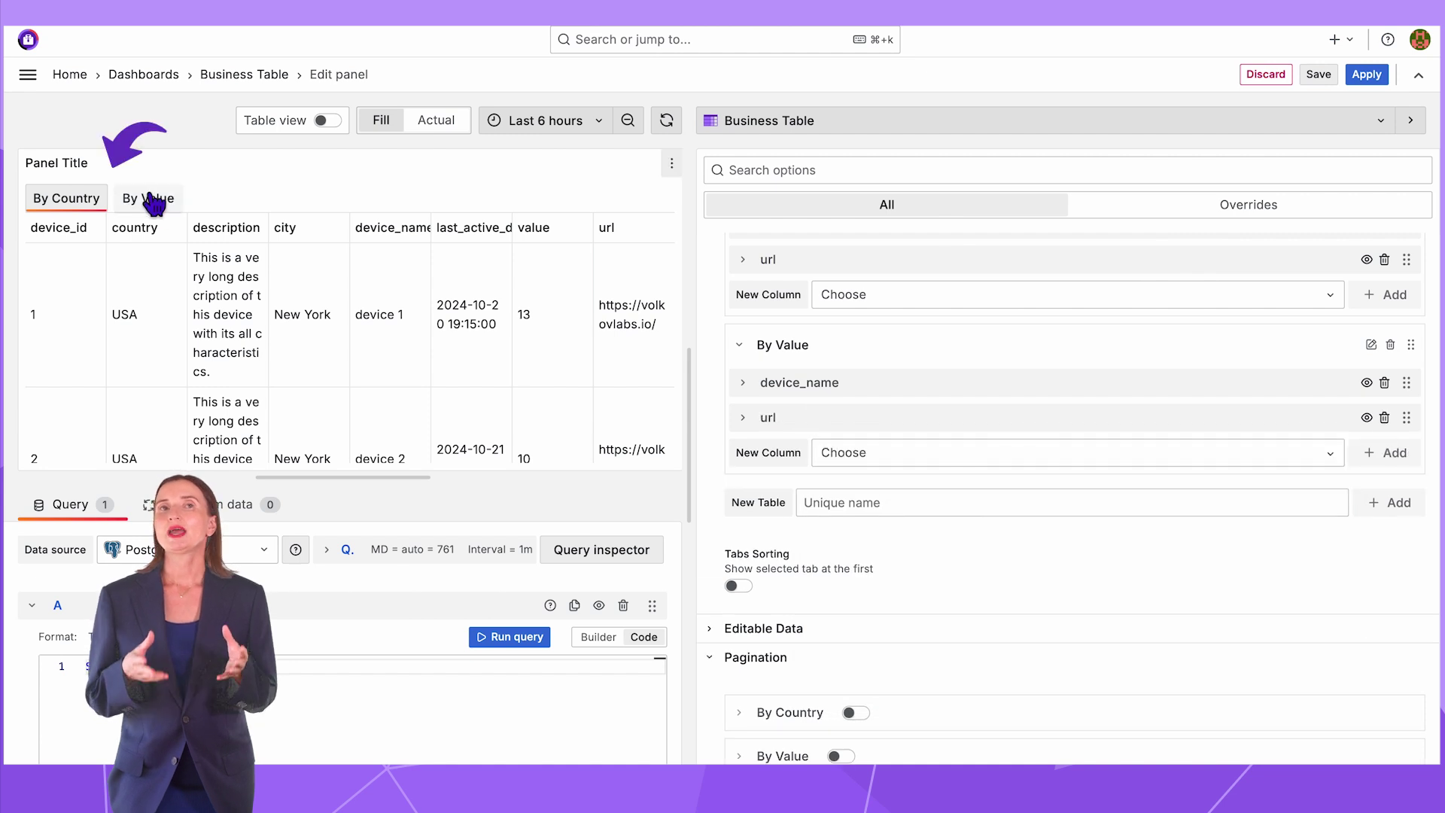
pyautogui.click(154, 201)
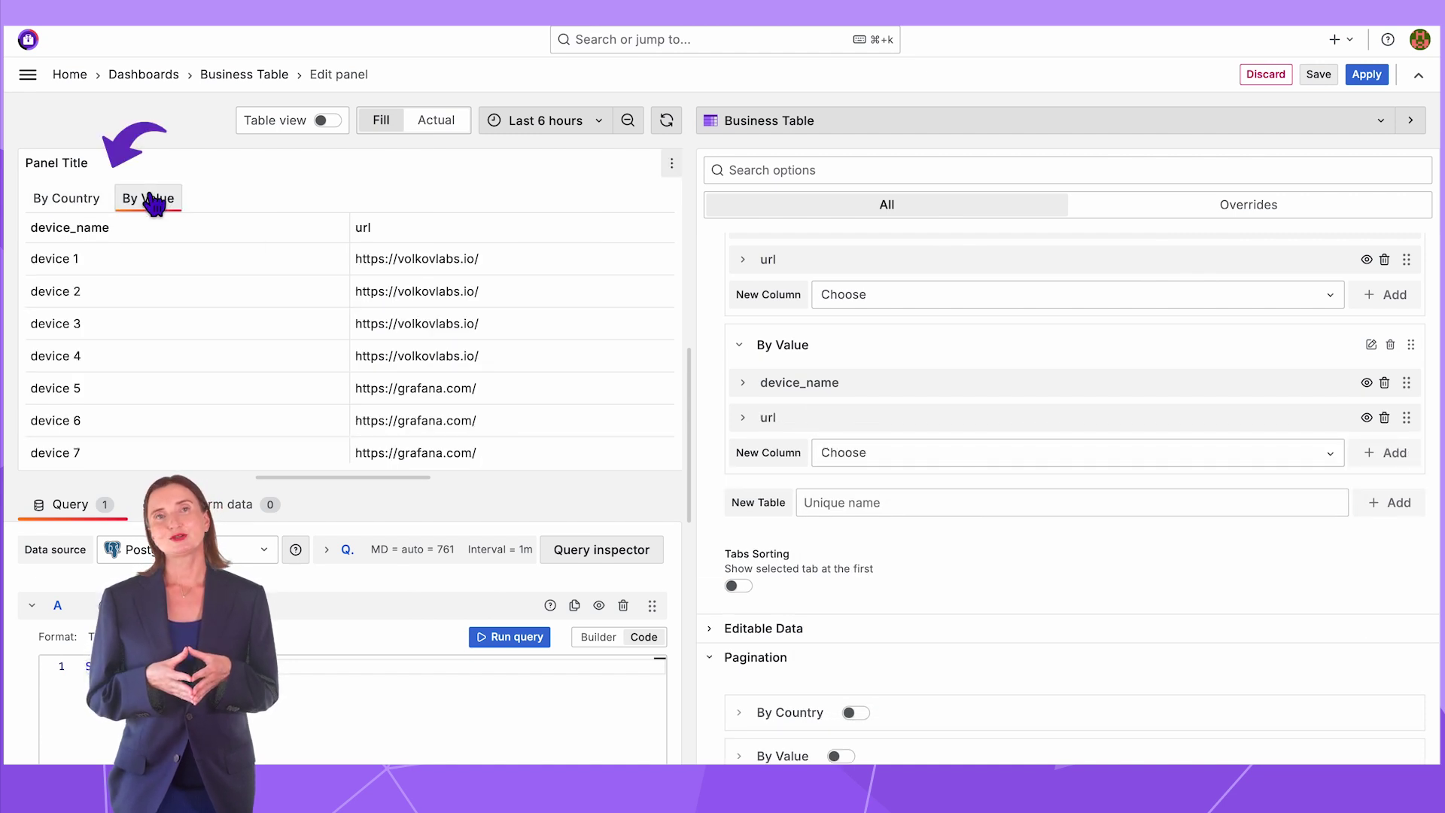
pyautogui.click(89, 201)
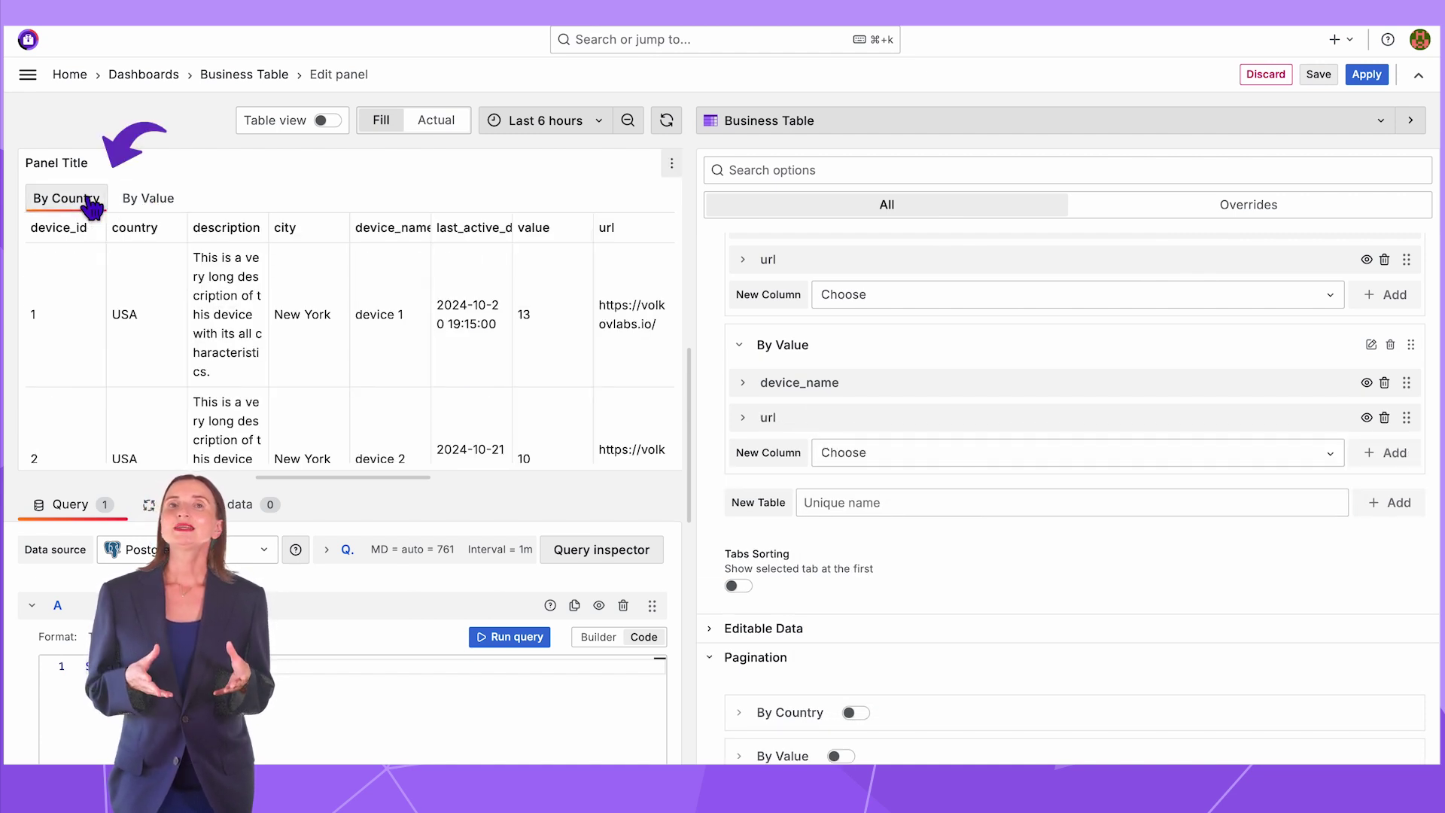
# - Label the country column 'Country Name'
pyautogui.scroll(2, 717, 307)
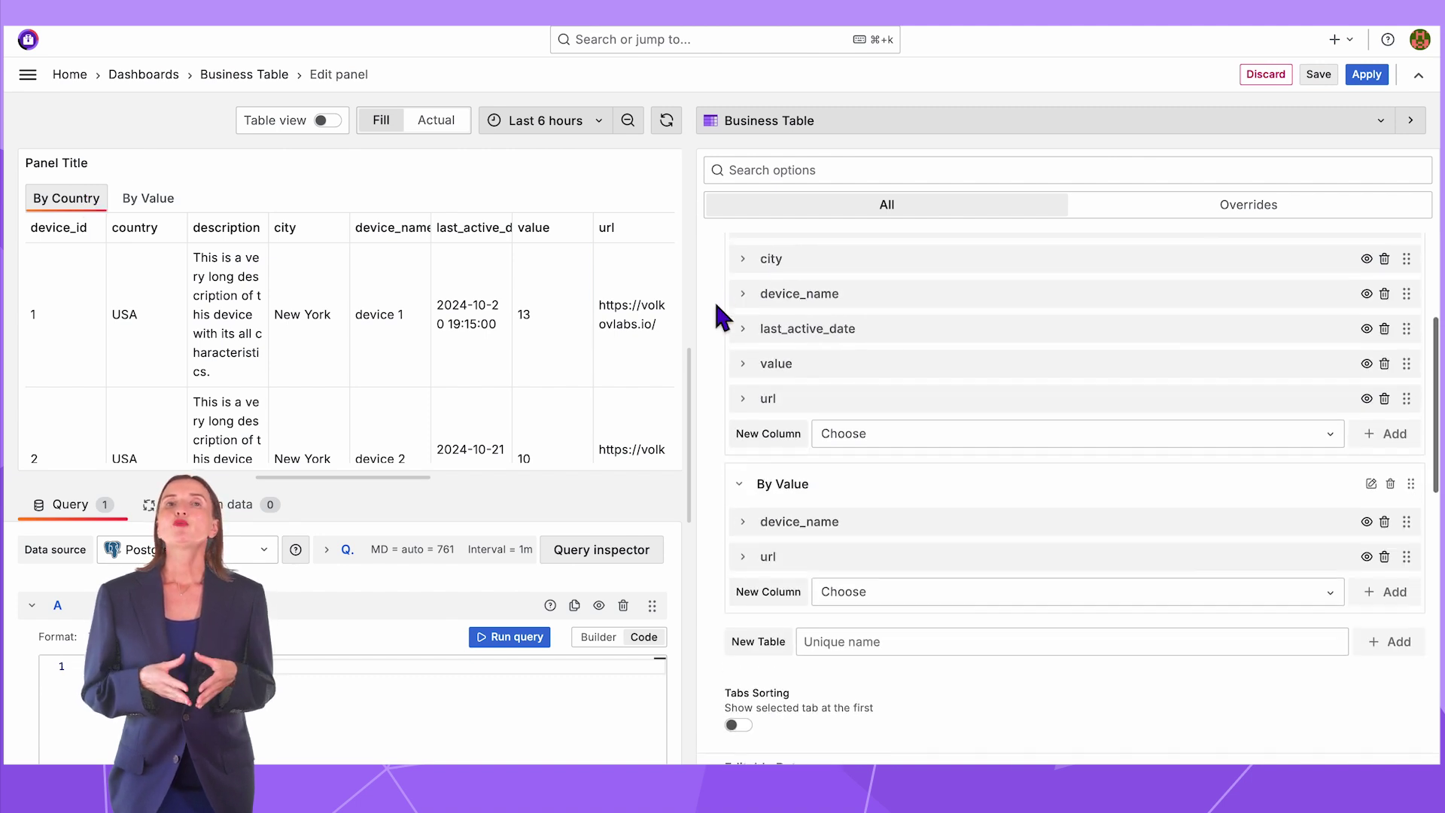
pyautogui.scroll(2, 717, 307)
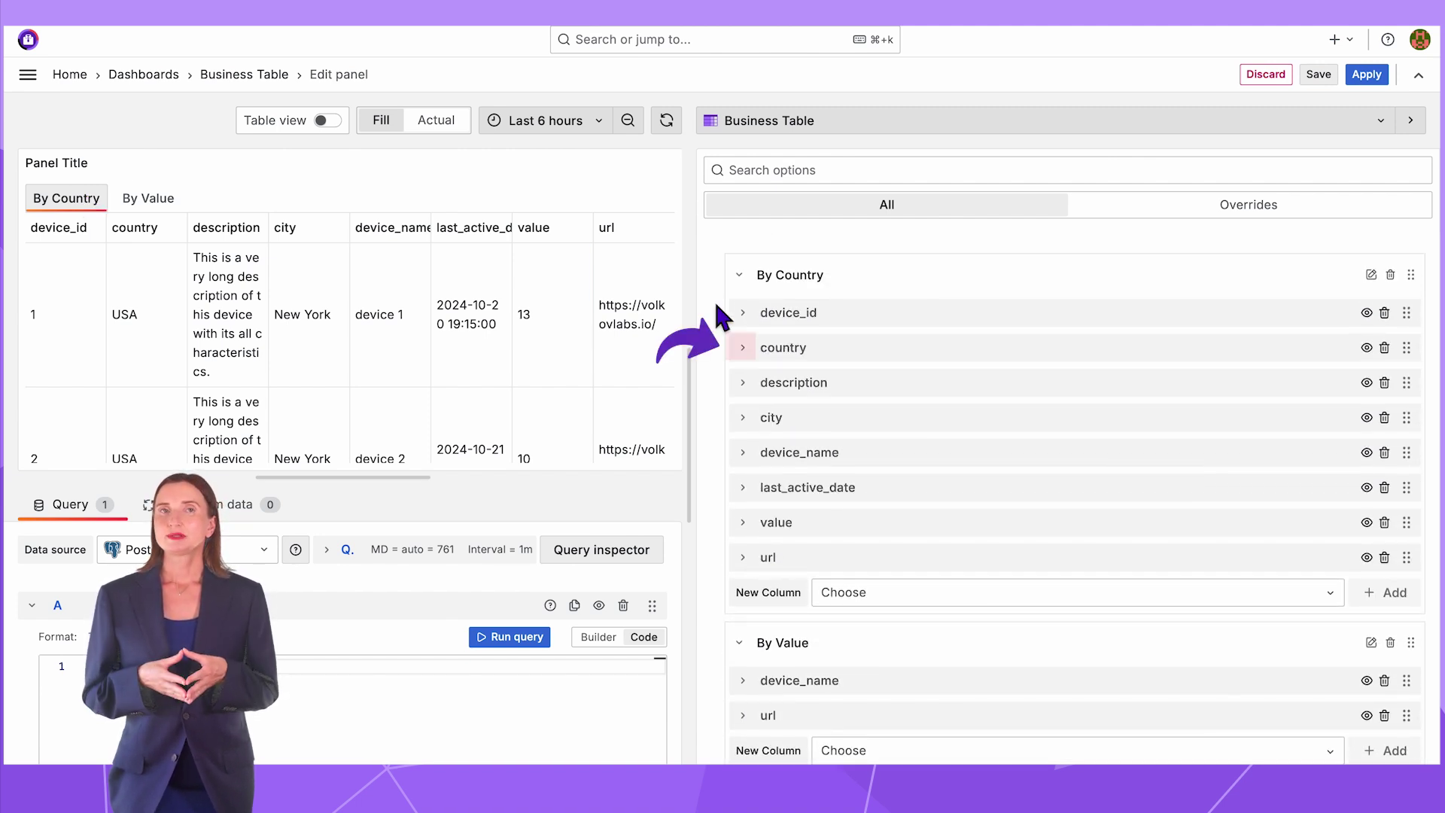
pyautogui.click(743, 347)
pyautogui.scroll(-1, 844, 344)
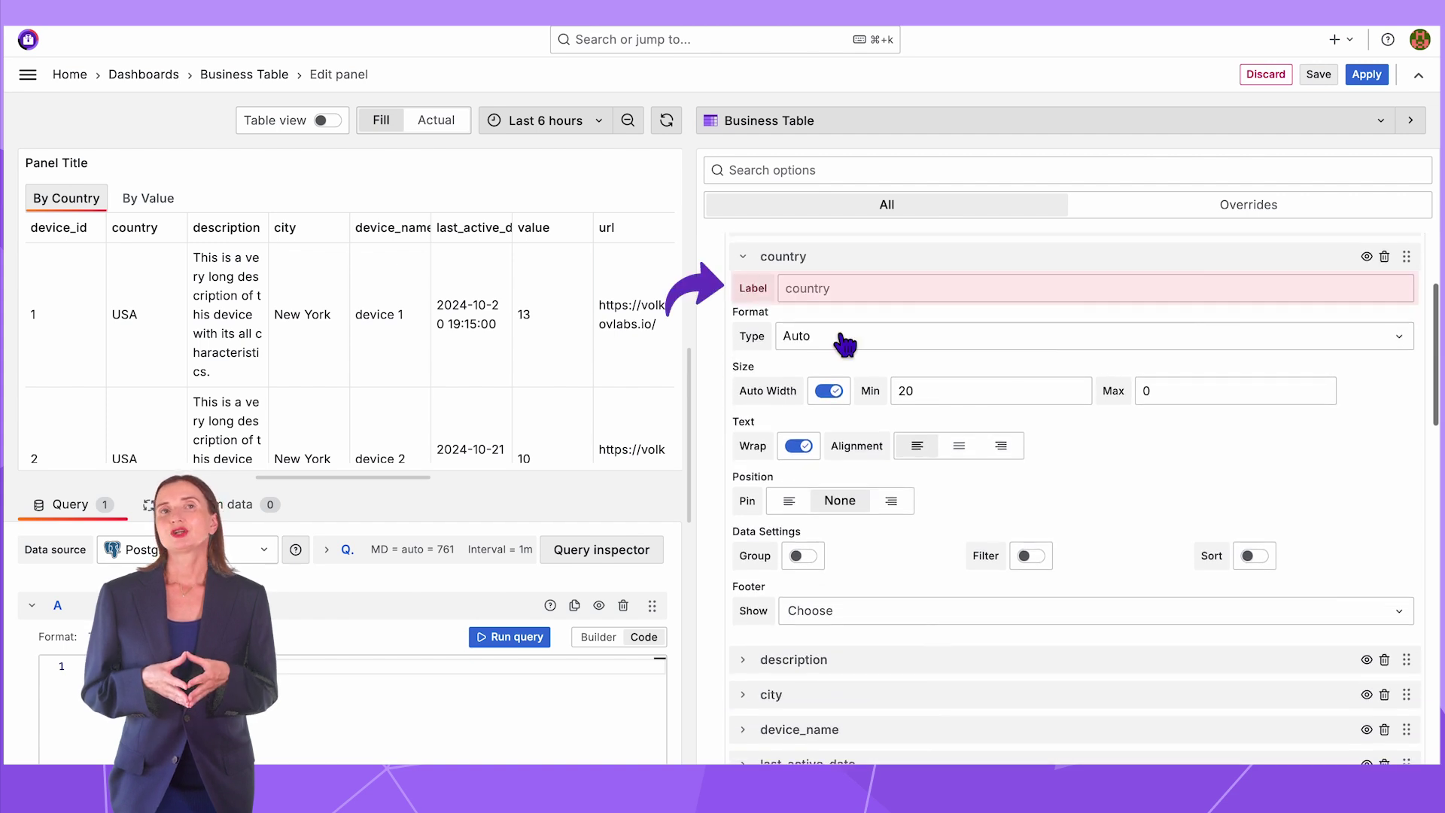
pyautogui.click(844, 288)
pyautogui.write('Country Name')
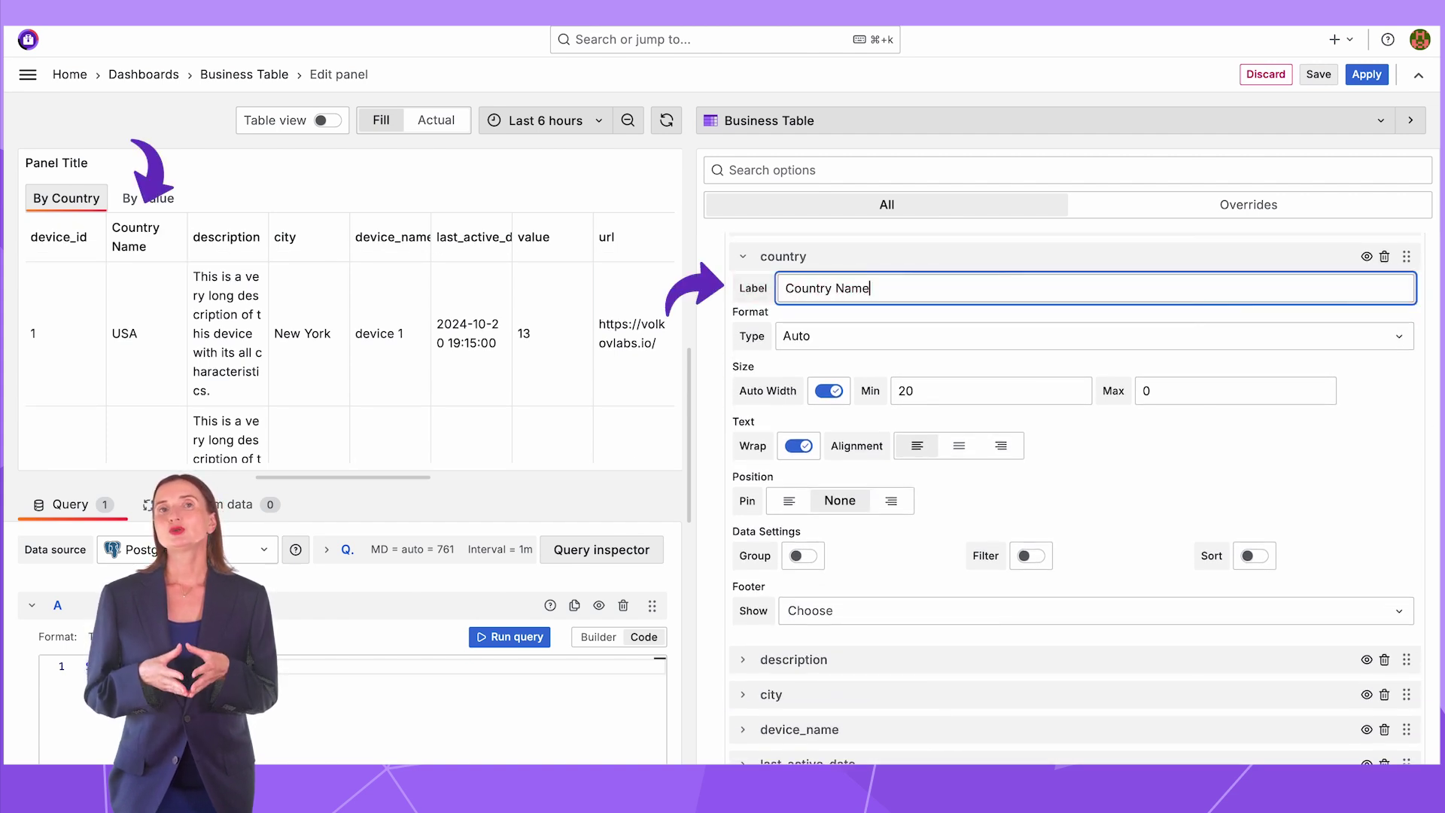
pyautogui.click(364, 447)
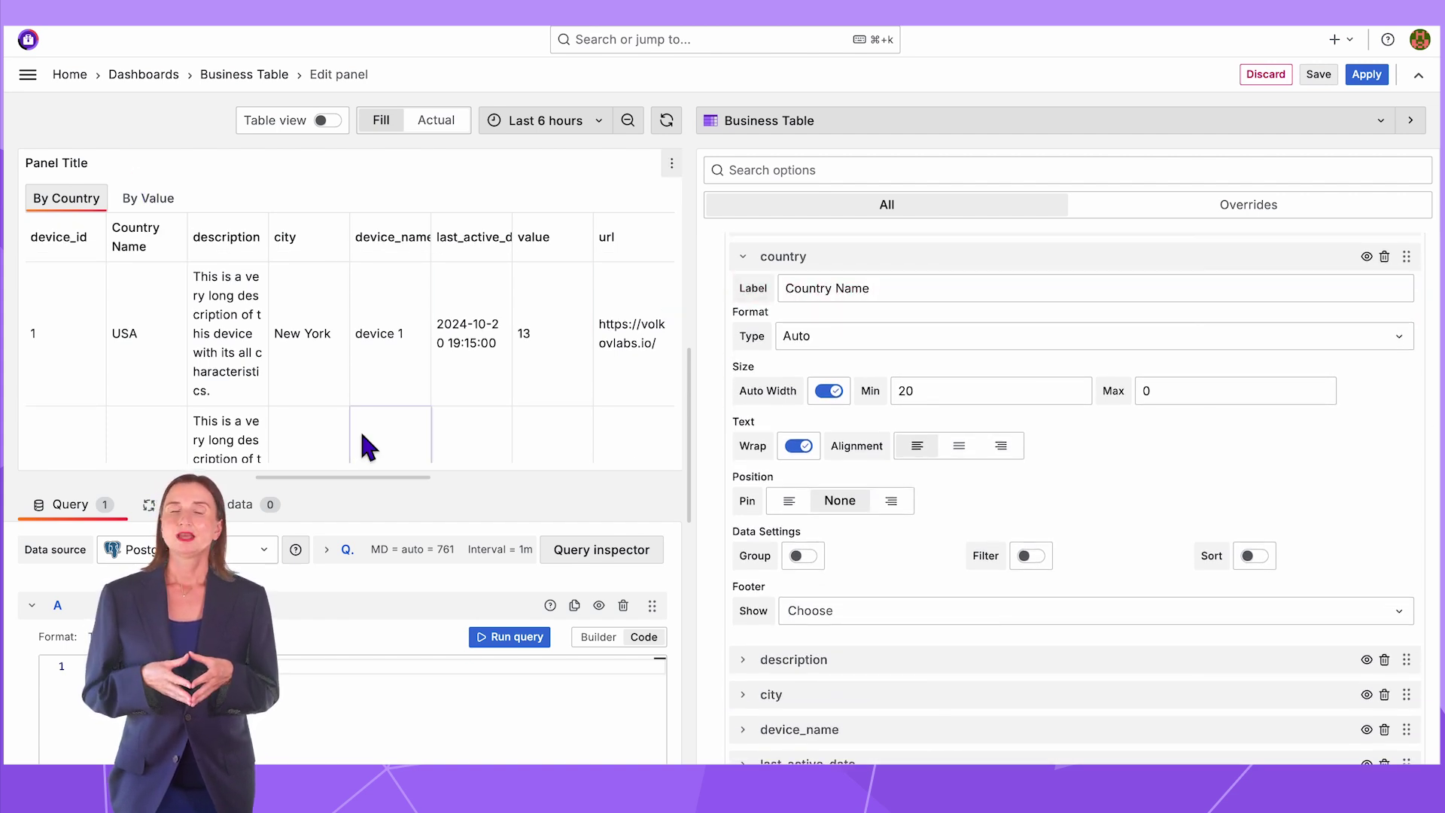
pyautogui.moveTo(364, 486); pyautogui.dragTo(346, 623)
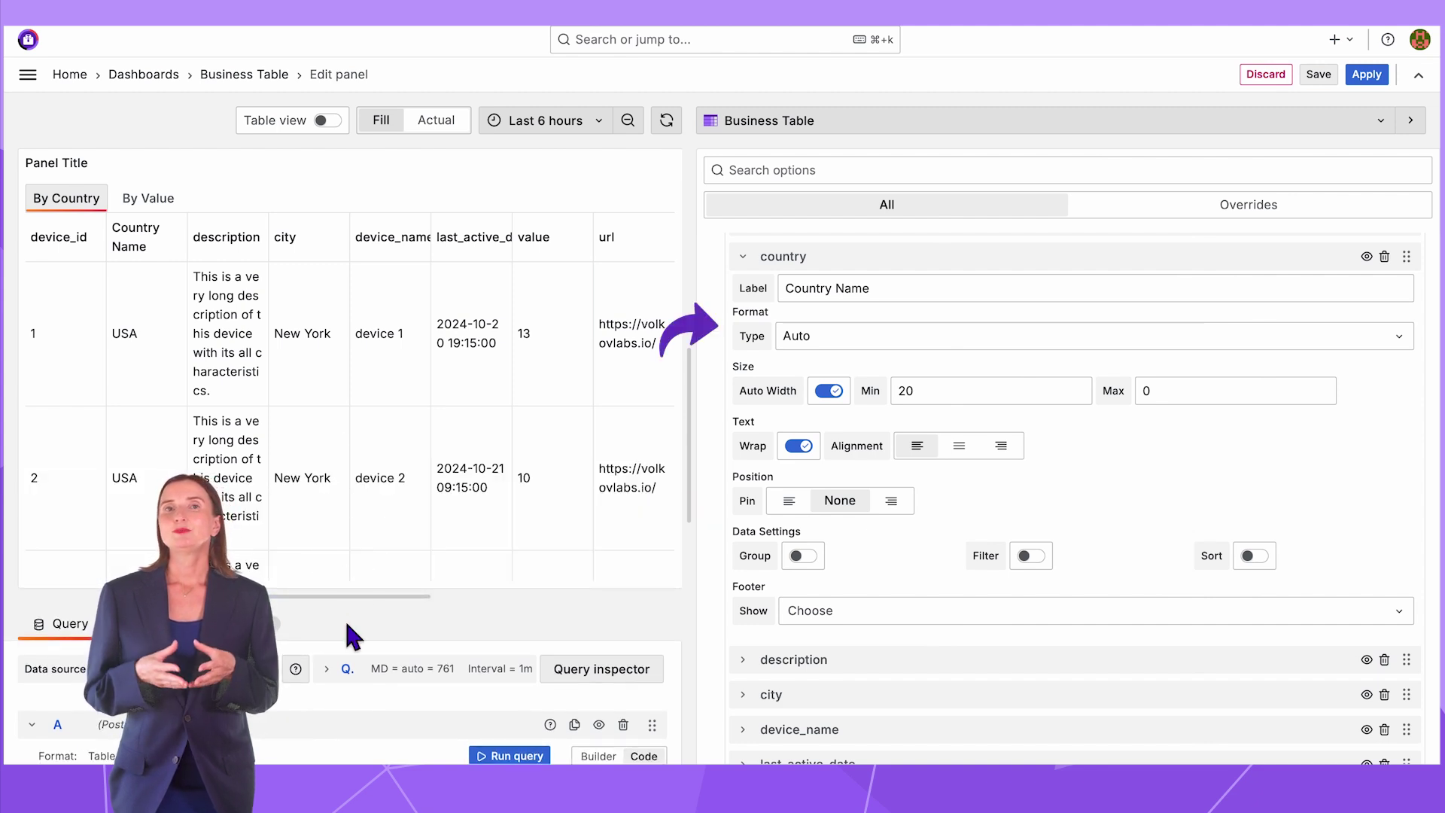
# - Give Country Name a green Colored background format, leaving Apply to Row off
pyautogui.click(1399, 336)
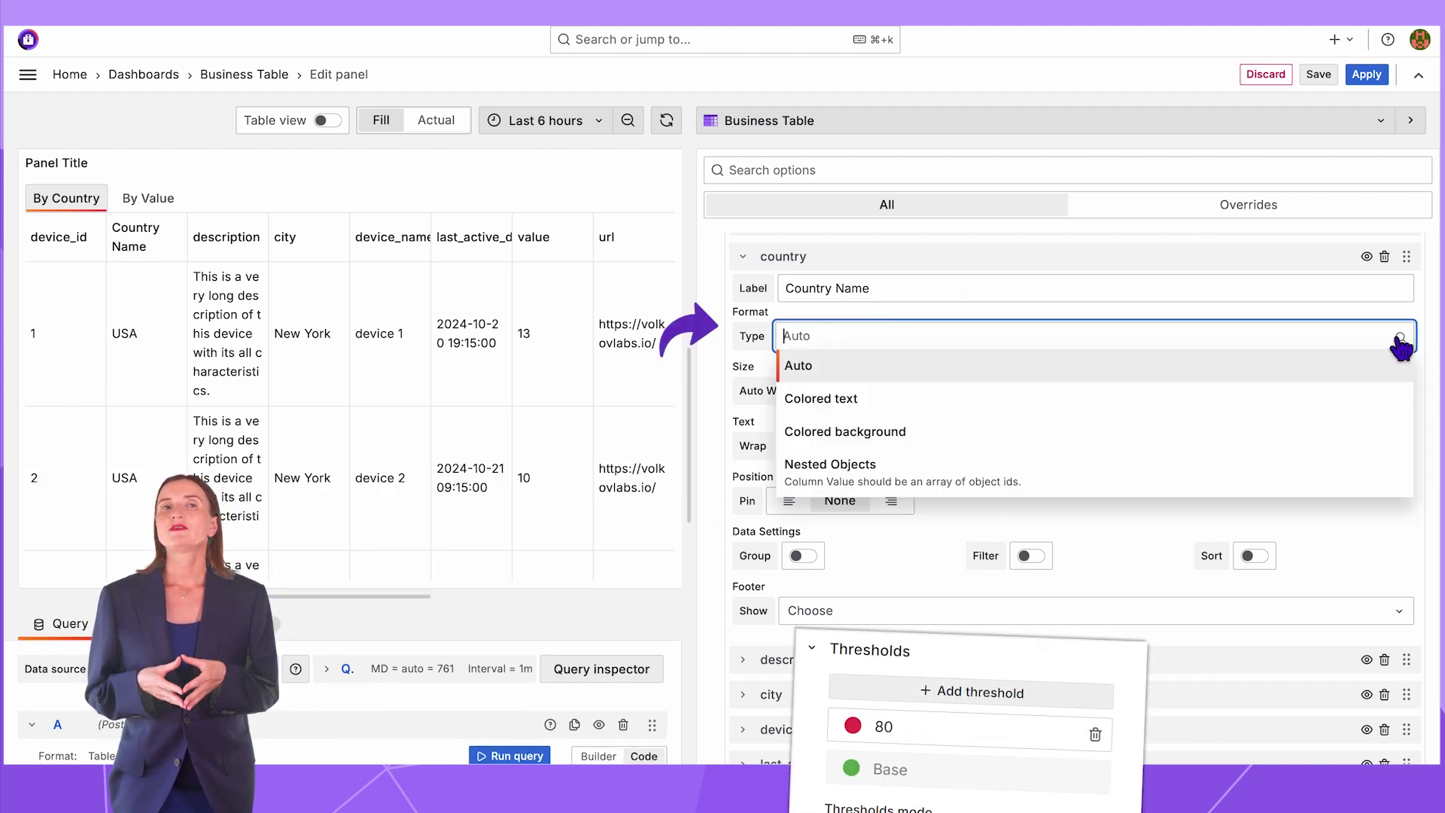
pyautogui.click(1390, 406)
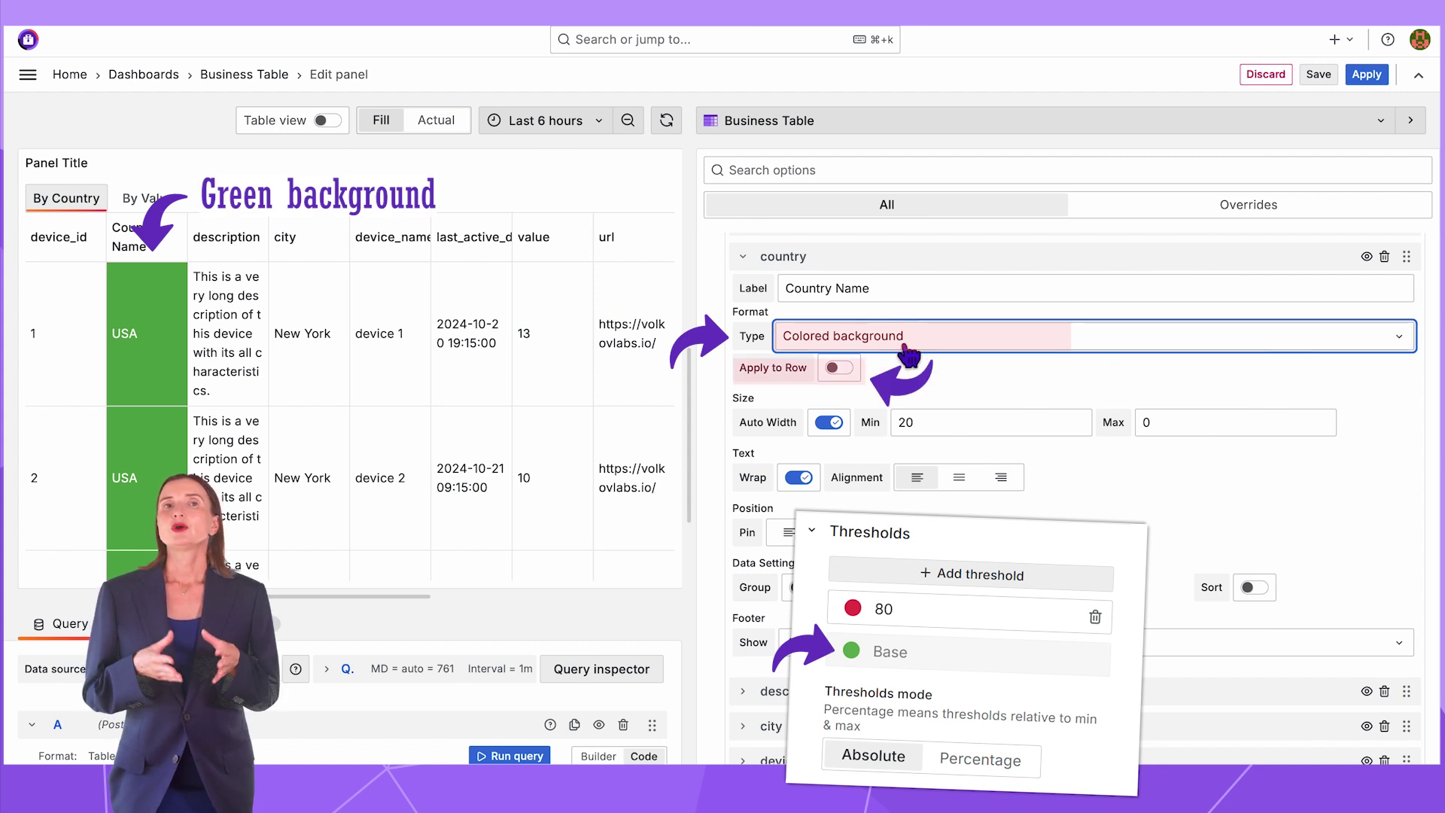
pyautogui.click(839, 368)
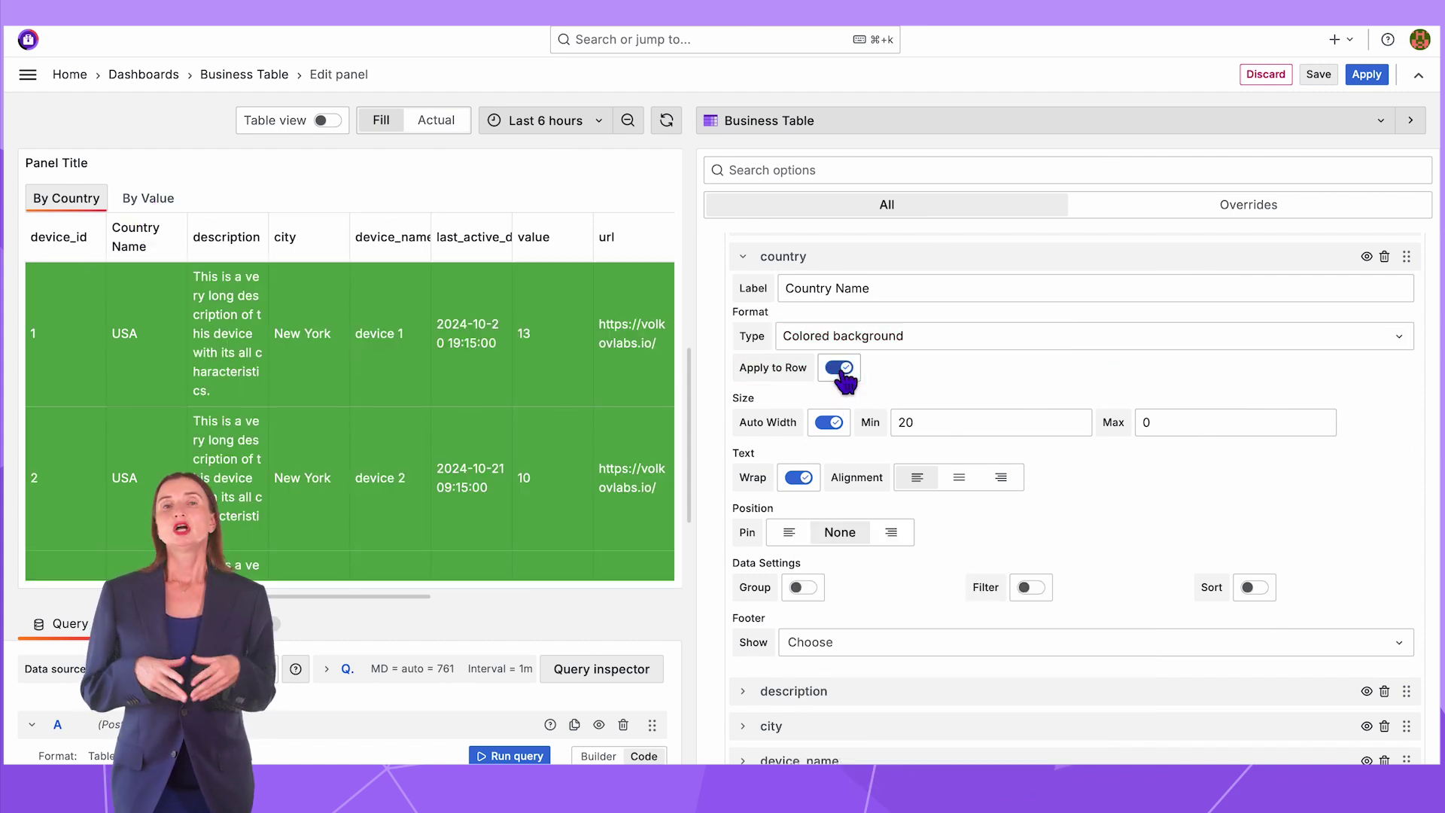
pyautogui.click(841, 369)
pyautogui.click(1017, 340)
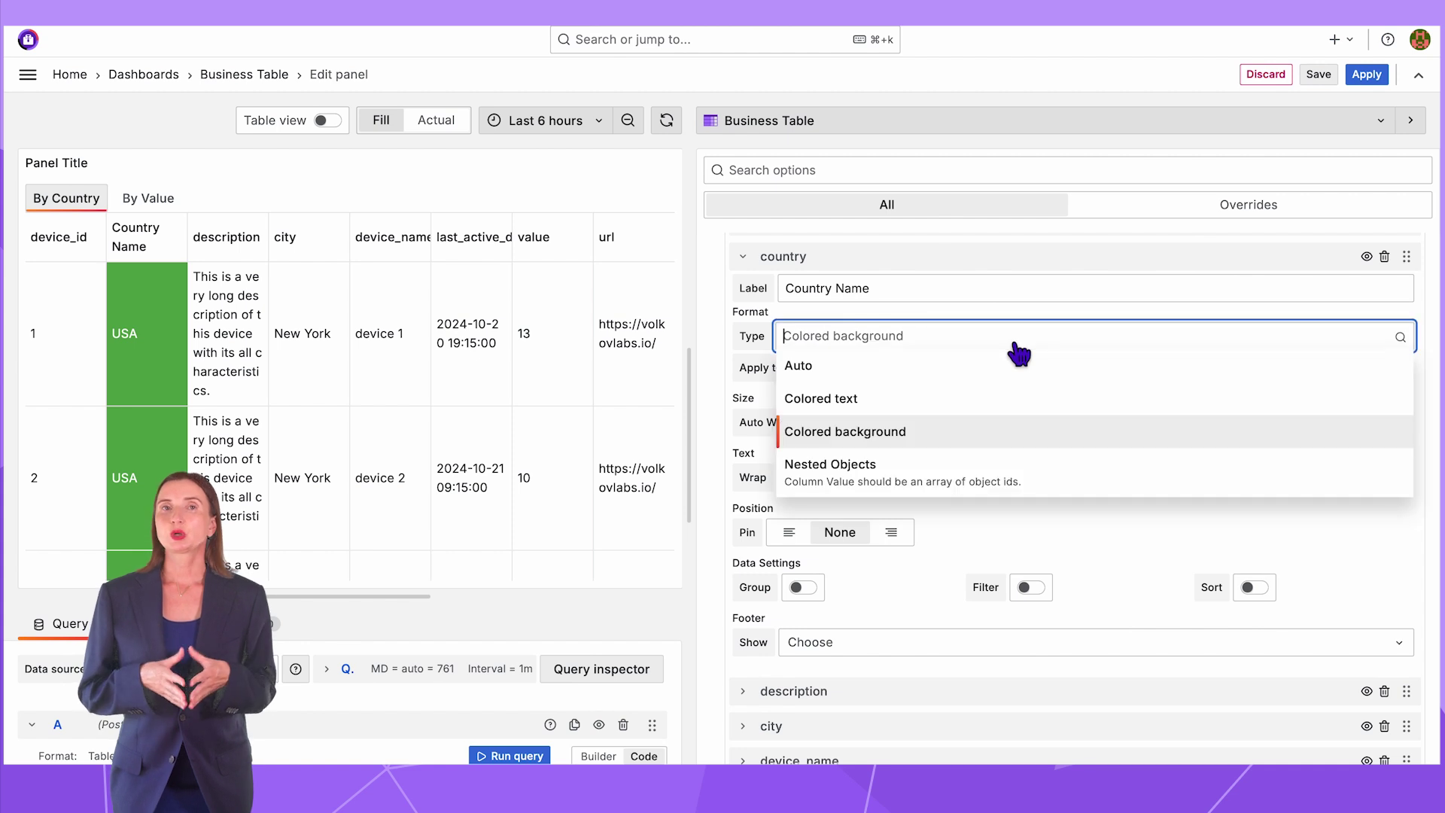
pyautogui.click(1078, 516)
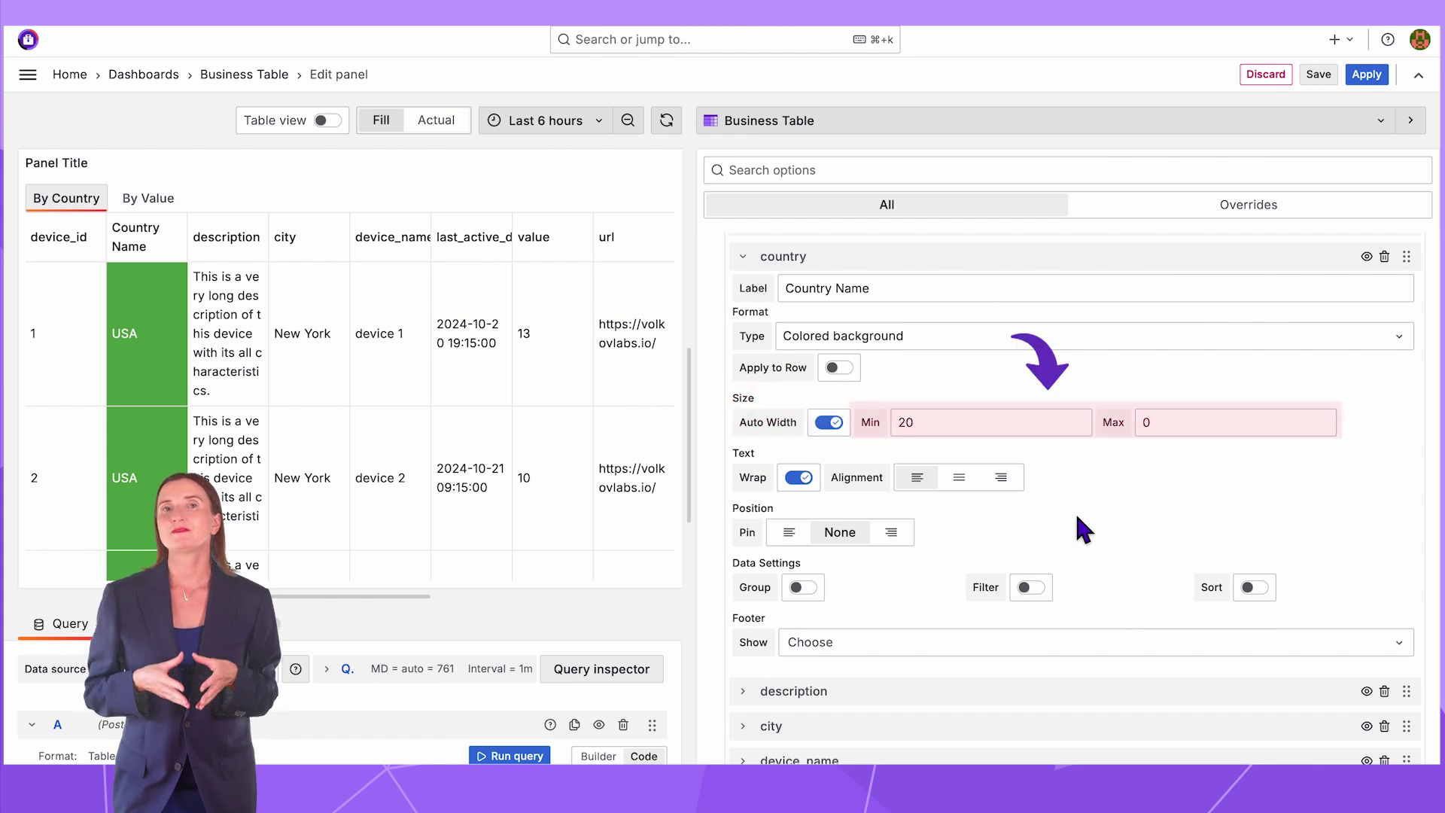
# - Turn off Auto Width for Country Name, set its width to 80, and open the description settings
pyautogui.click(829, 423)
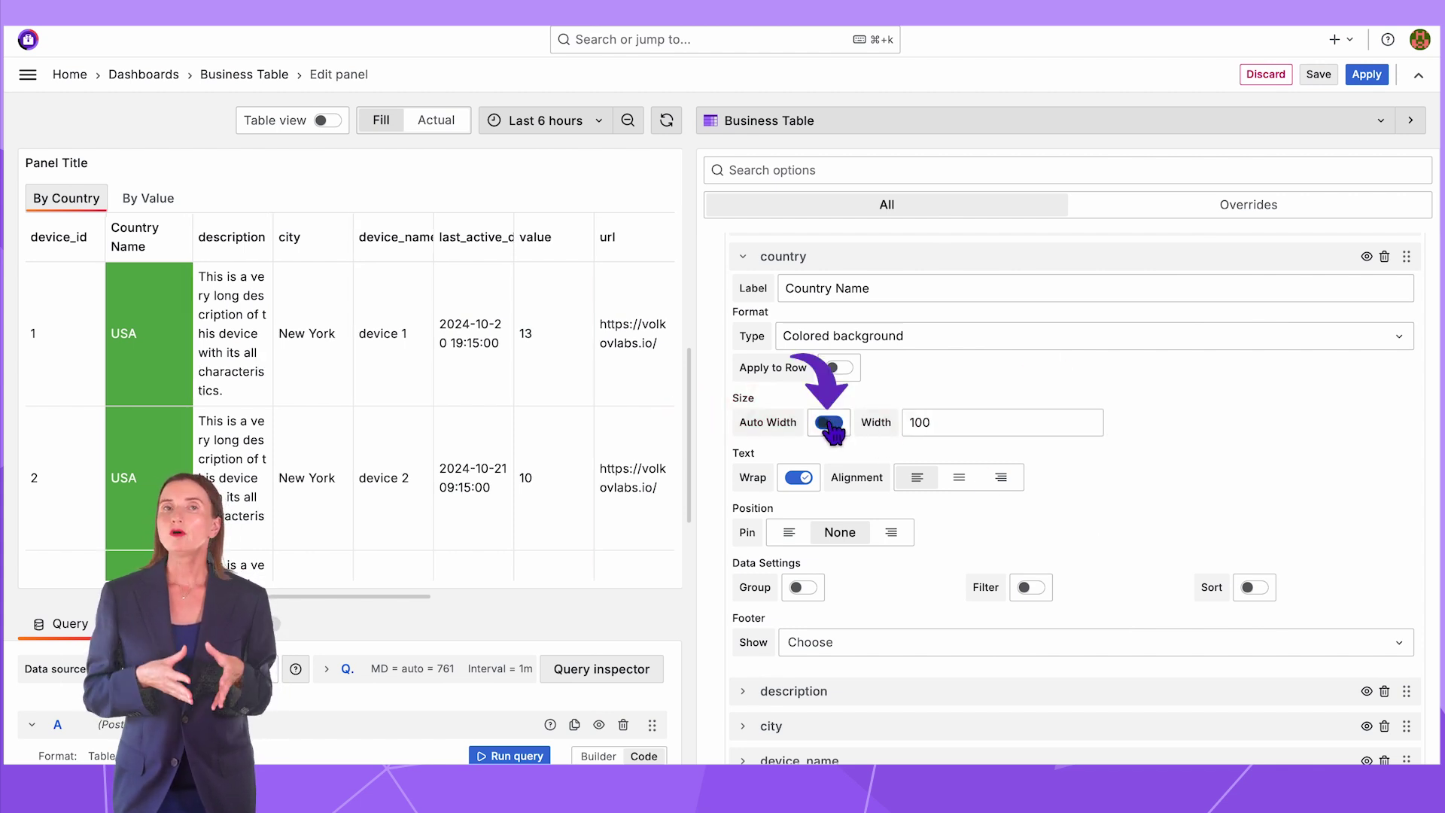
pyautogui.doubleClick(955, 422)
pyautogui.write('80')
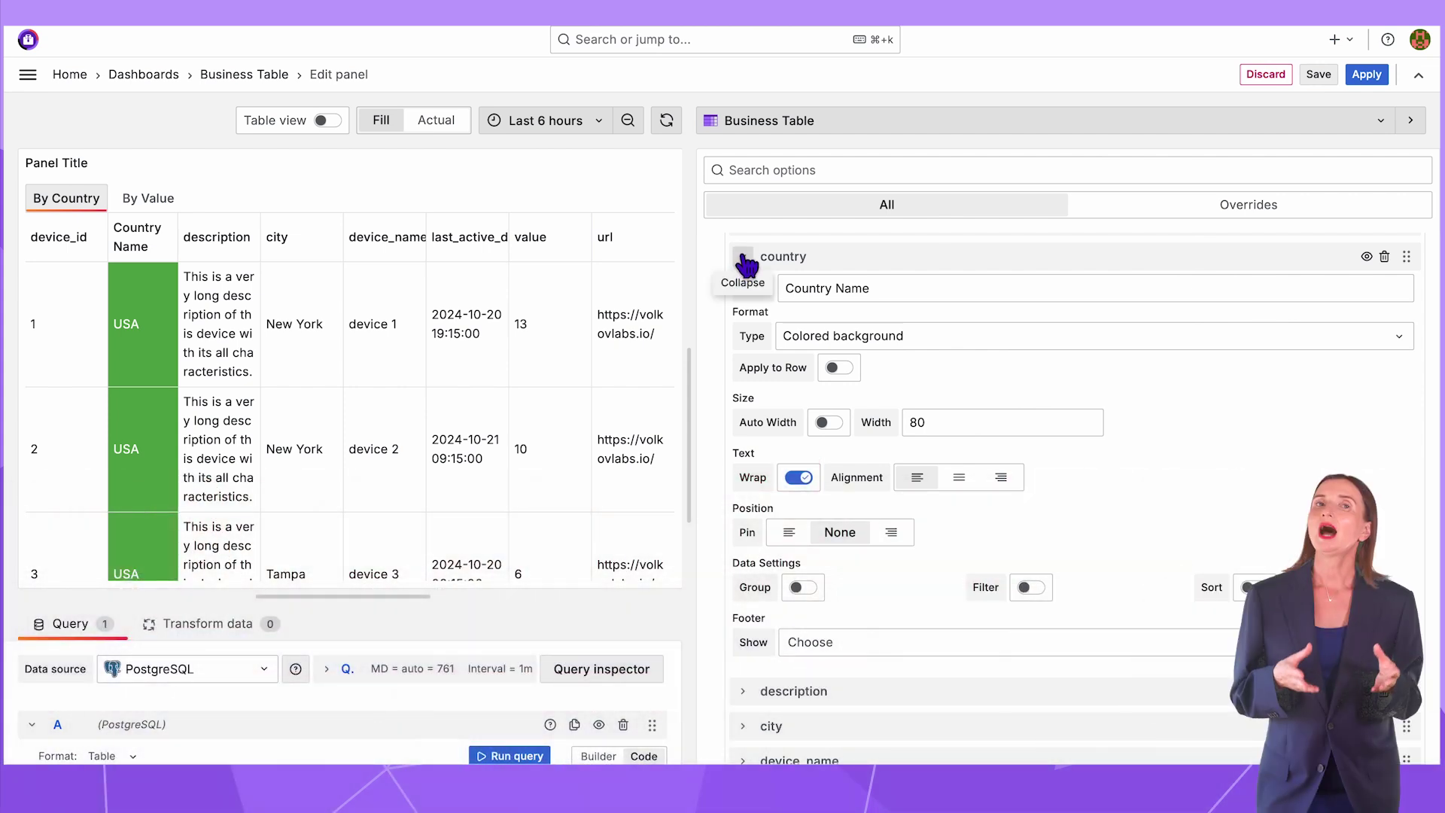
pyautogui.click(743, 256)
pyautogui.click(743, 291)
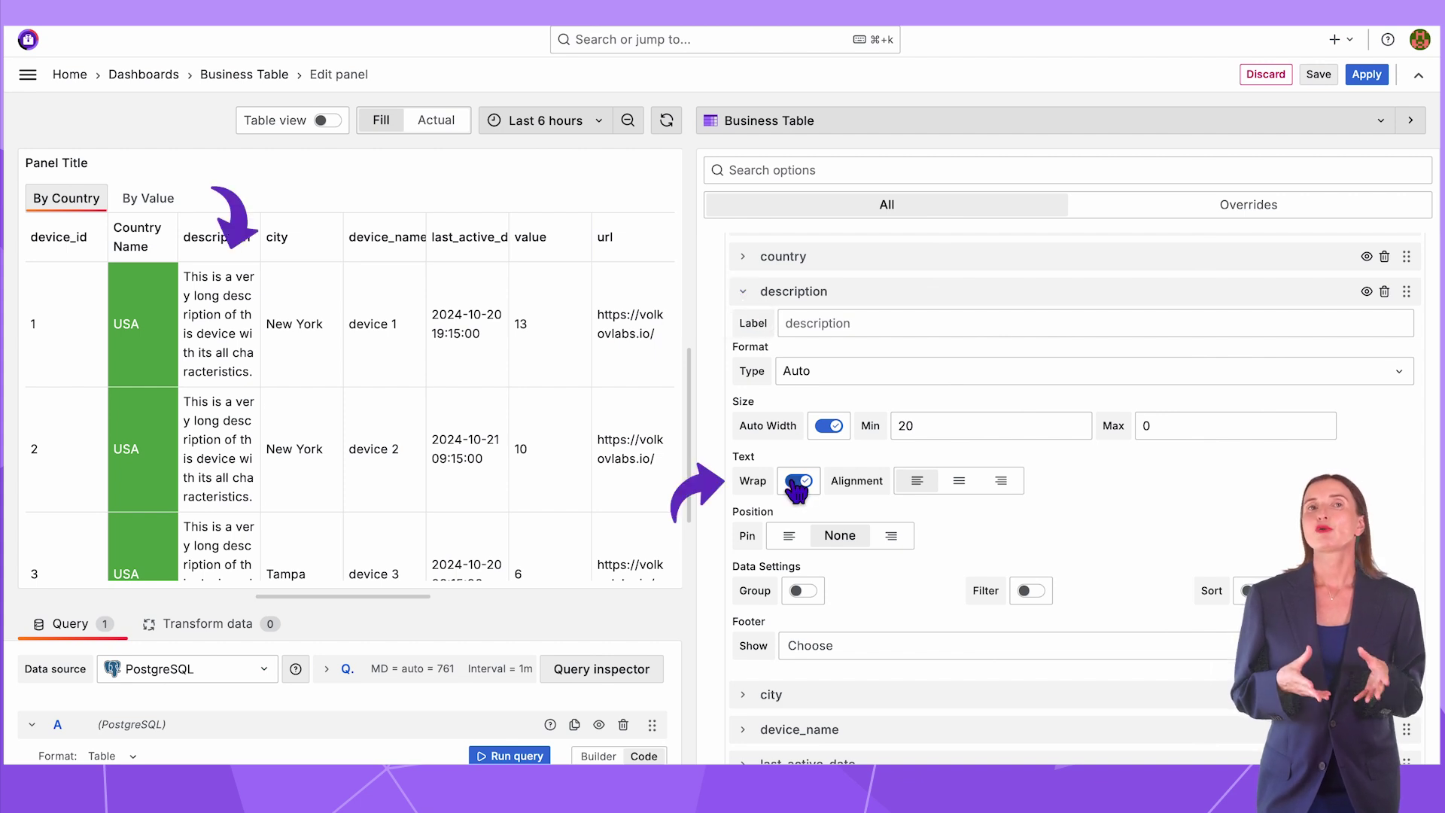
pyautogui.click(743, 291)
# - Hide the description column, set Country Name text alignment to End, and pin it left
pyautogui.click(1367, 291)
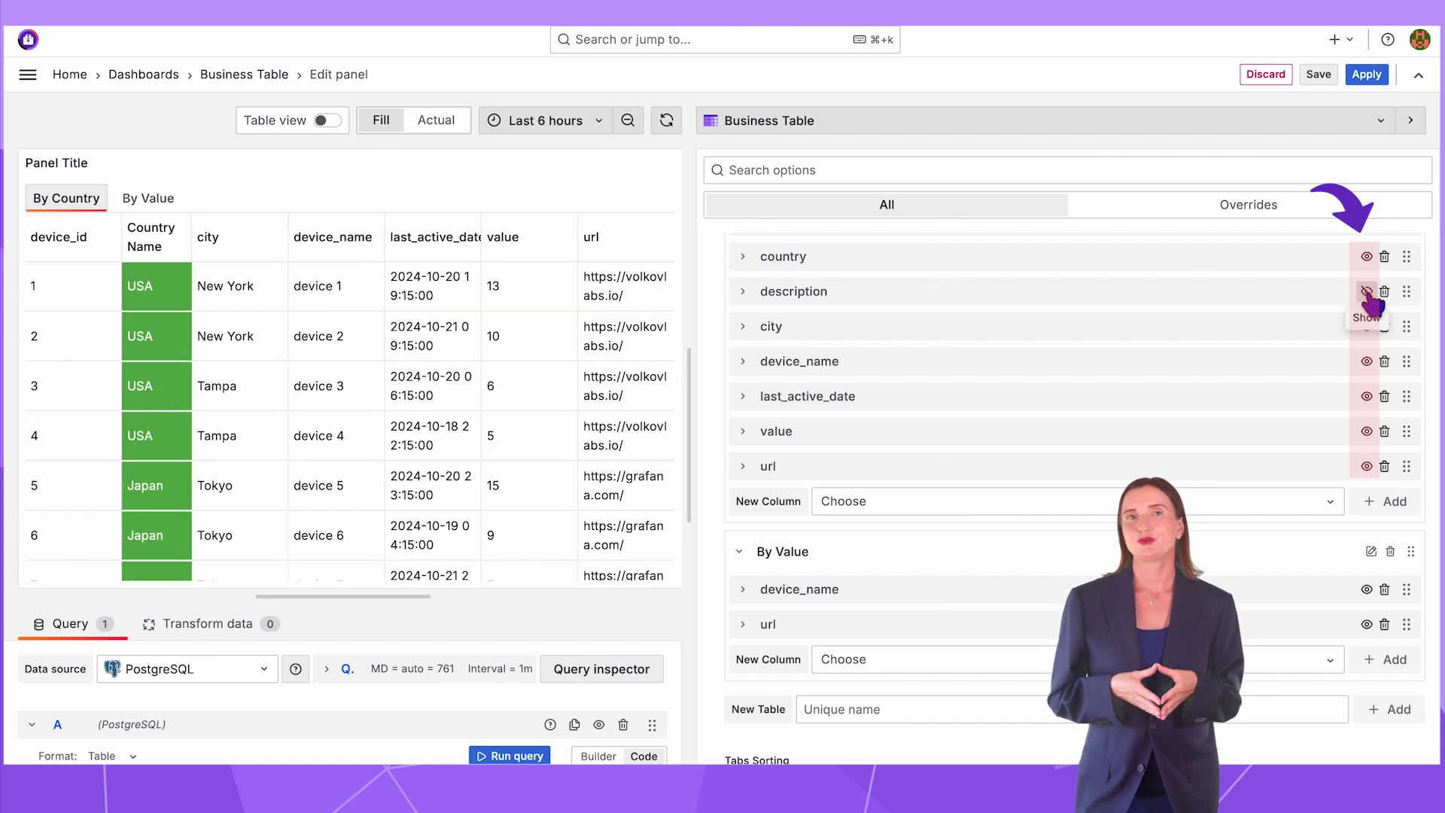
pyautogui.click(743, 257)
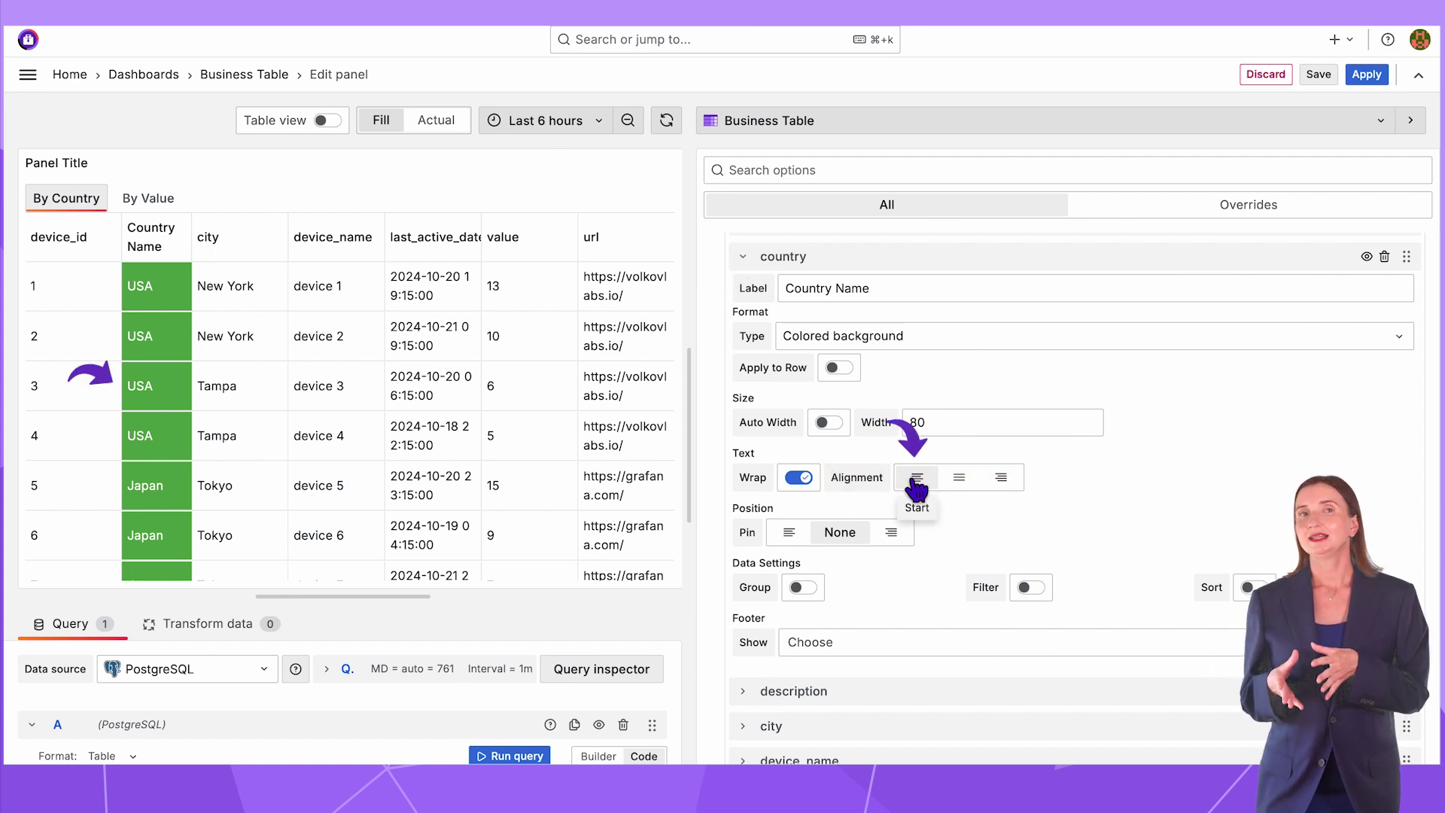
pyautogui.click(957, 482)
pyautogui.click(1007, 485)
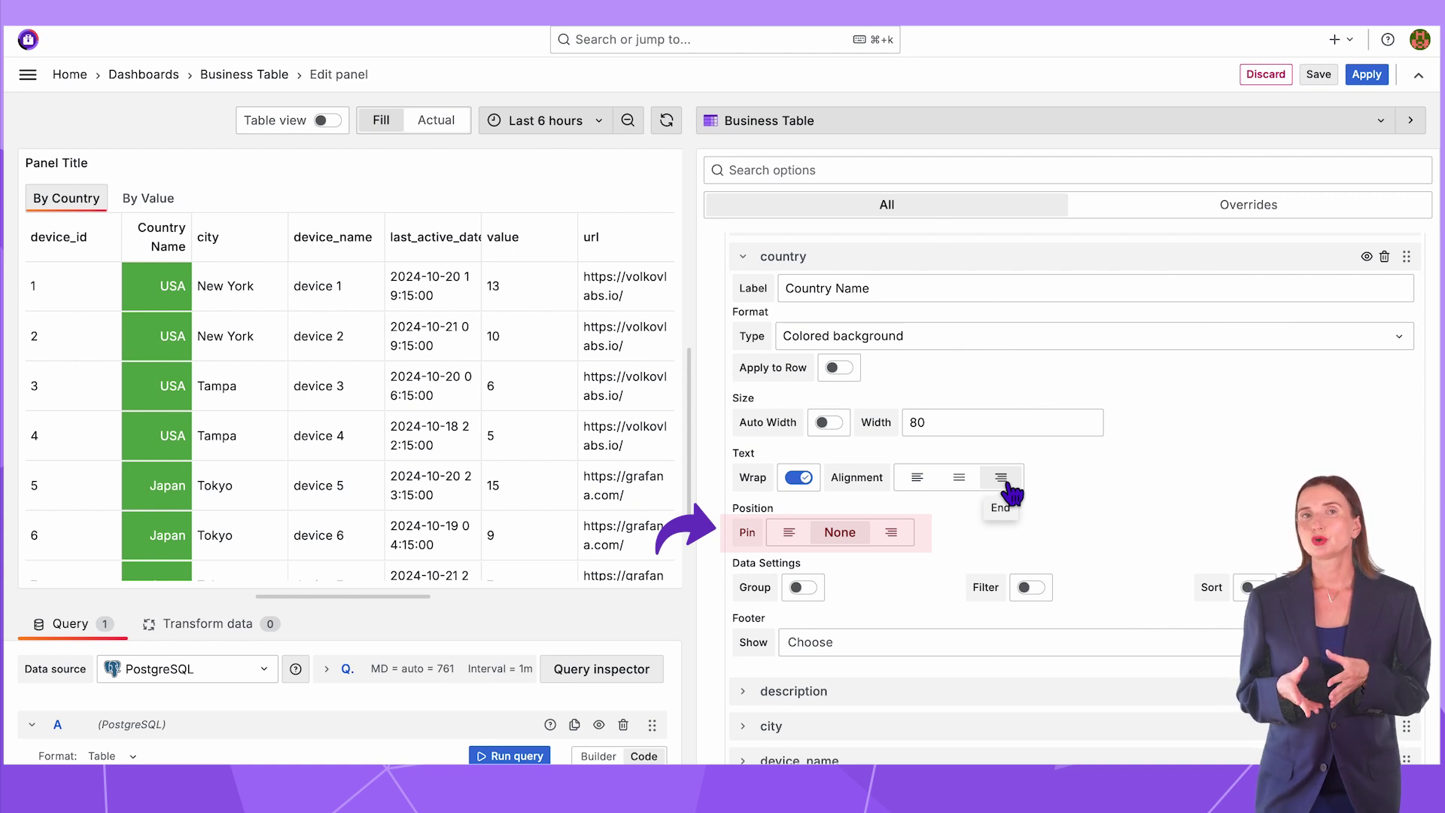
pyautogui.click(788, 533)
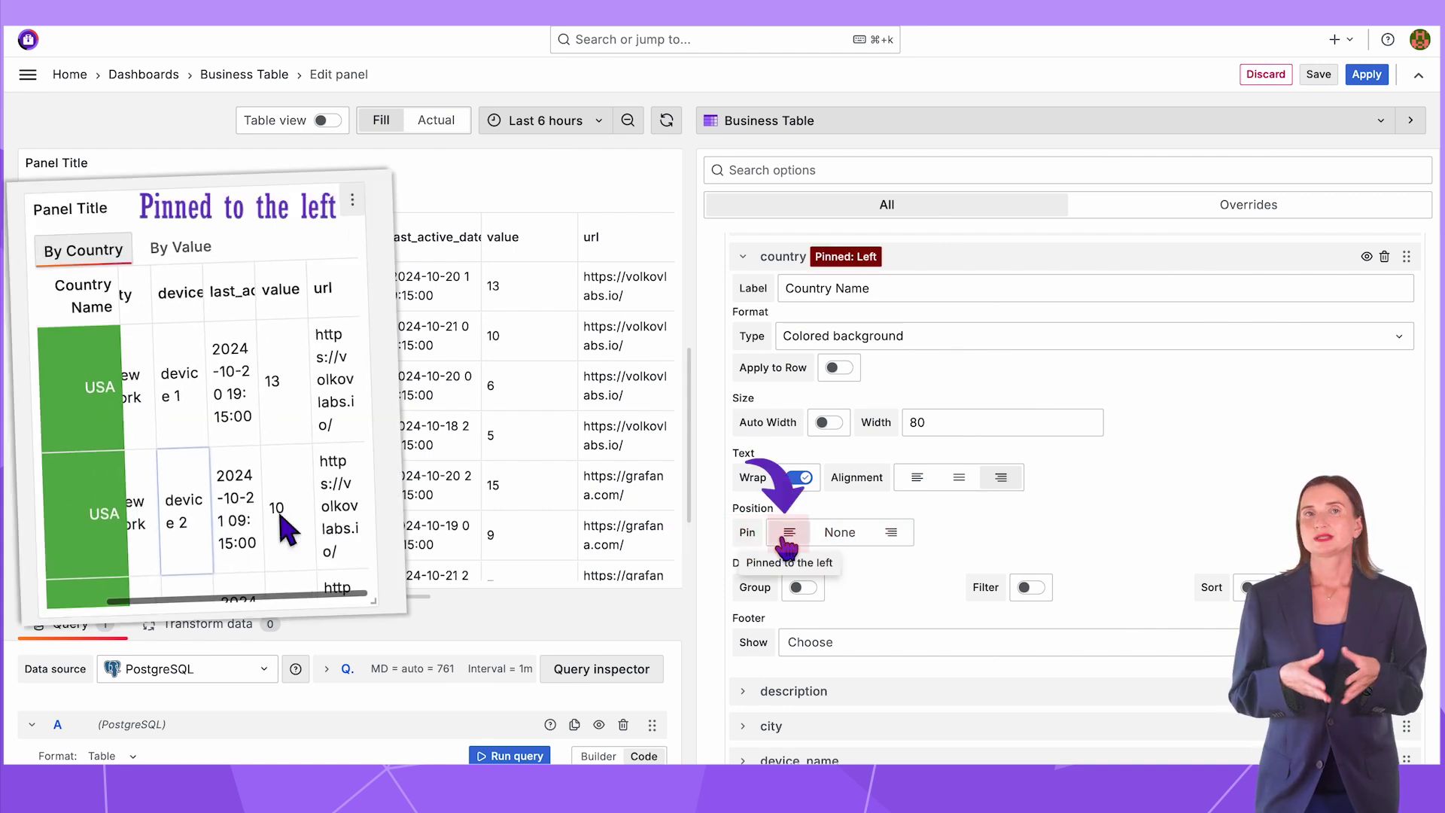
pyautogui.click(892, 533)
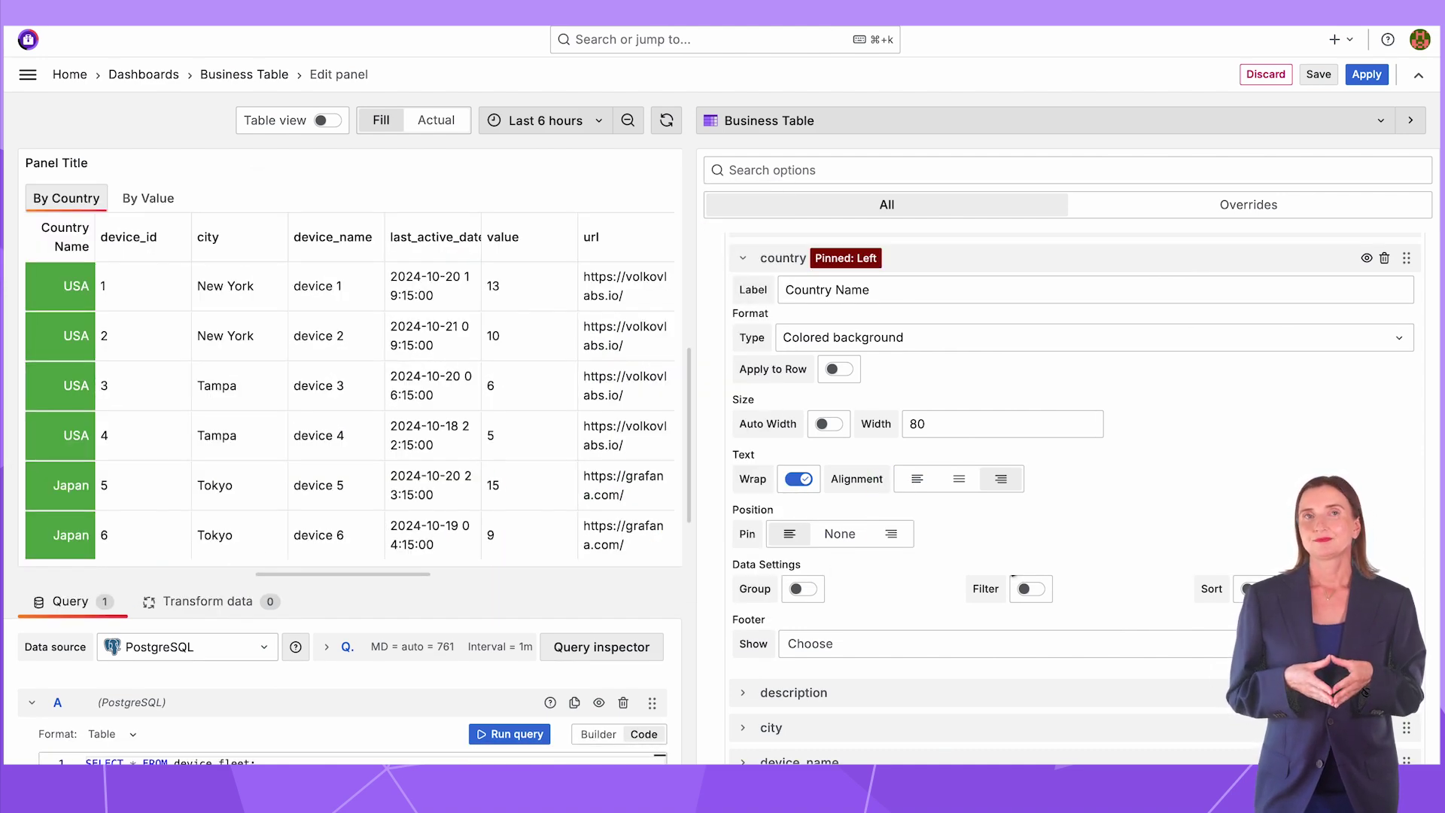
# - Make Country Name filterable and filter it by searching 'jap' for Japan
pyautogui.click(1033, 590)
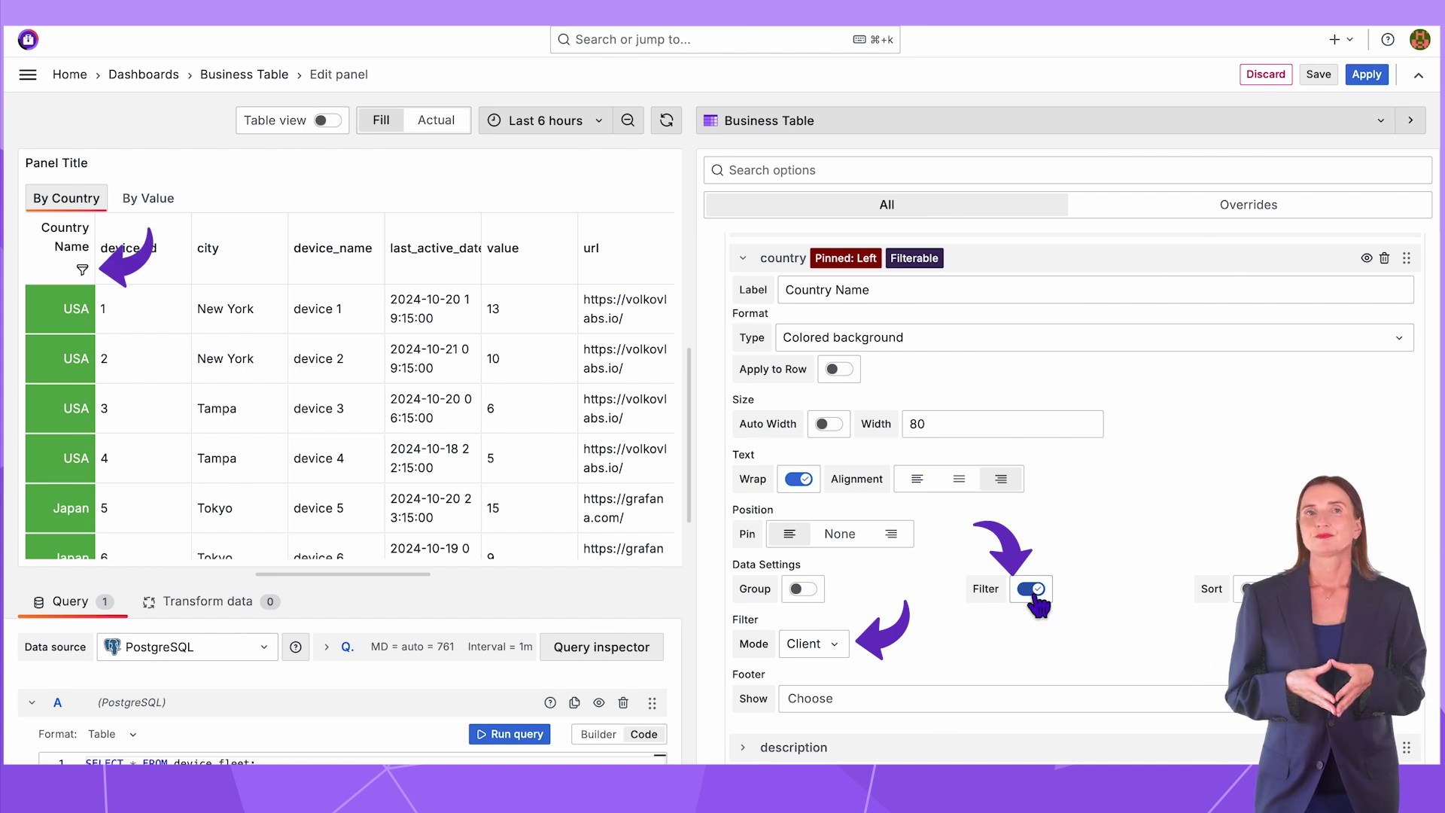
pyautogui.click(83, 269)
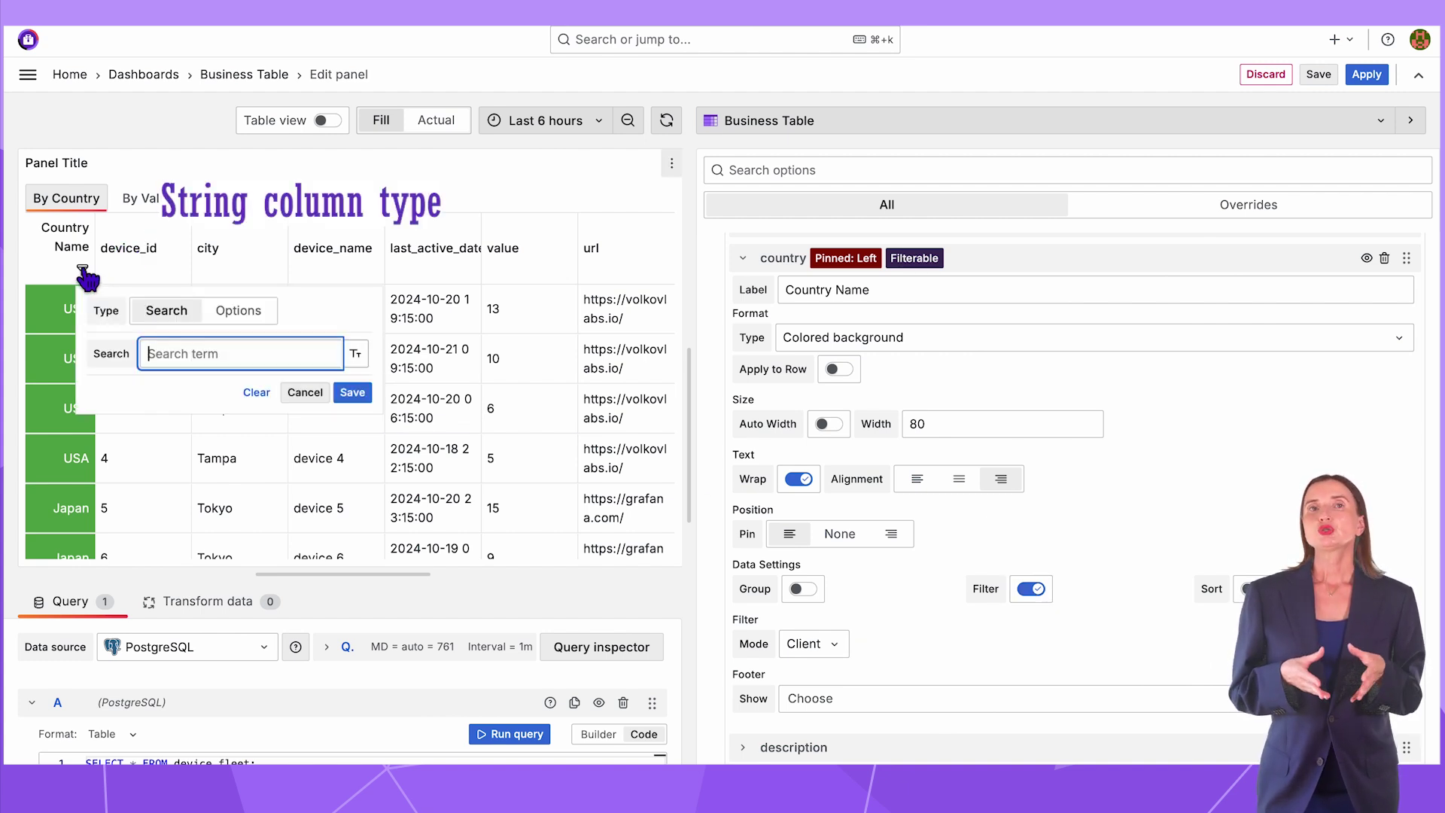
pyautogui.write('j')
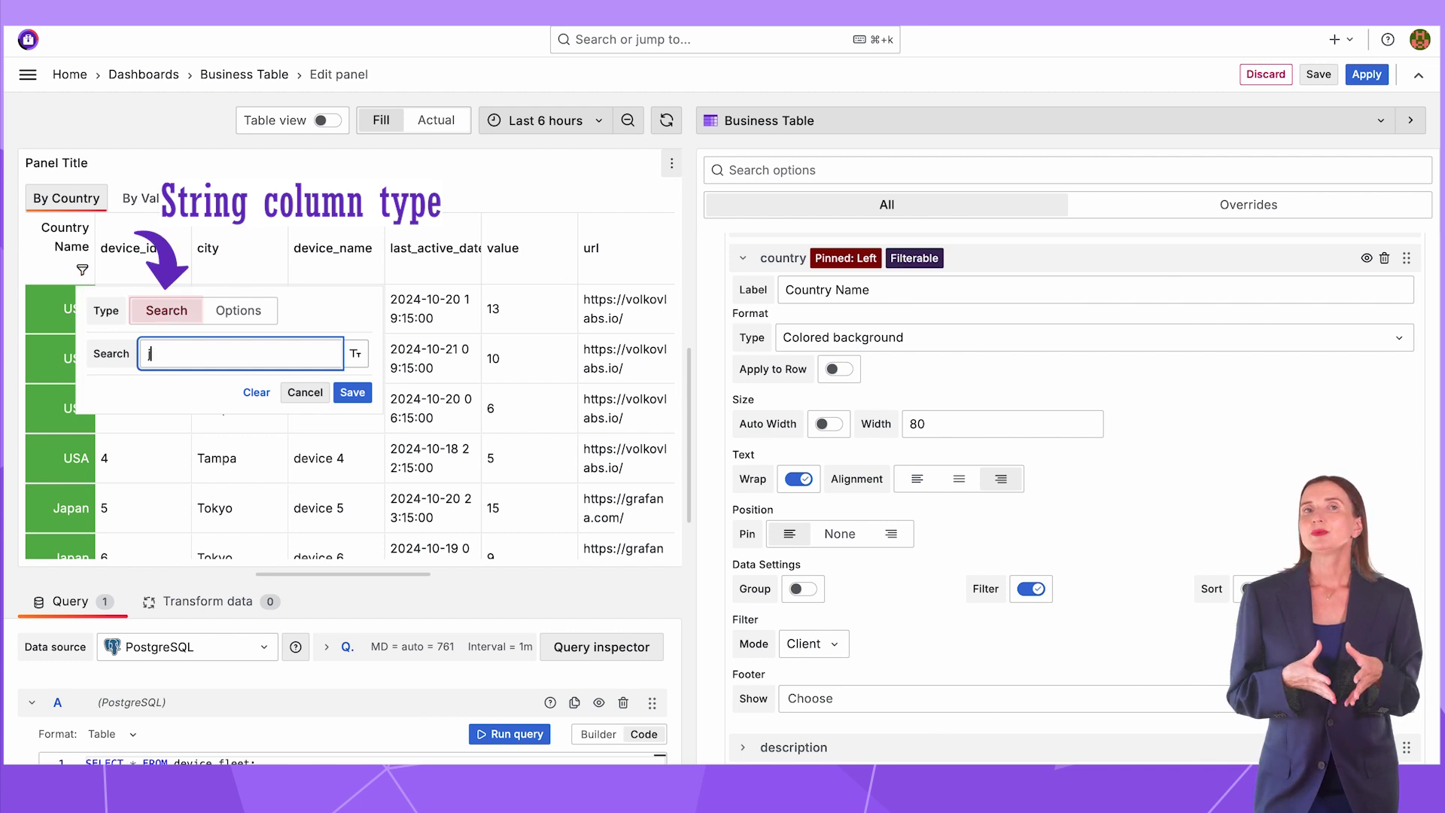
pyautogui.write('ap')
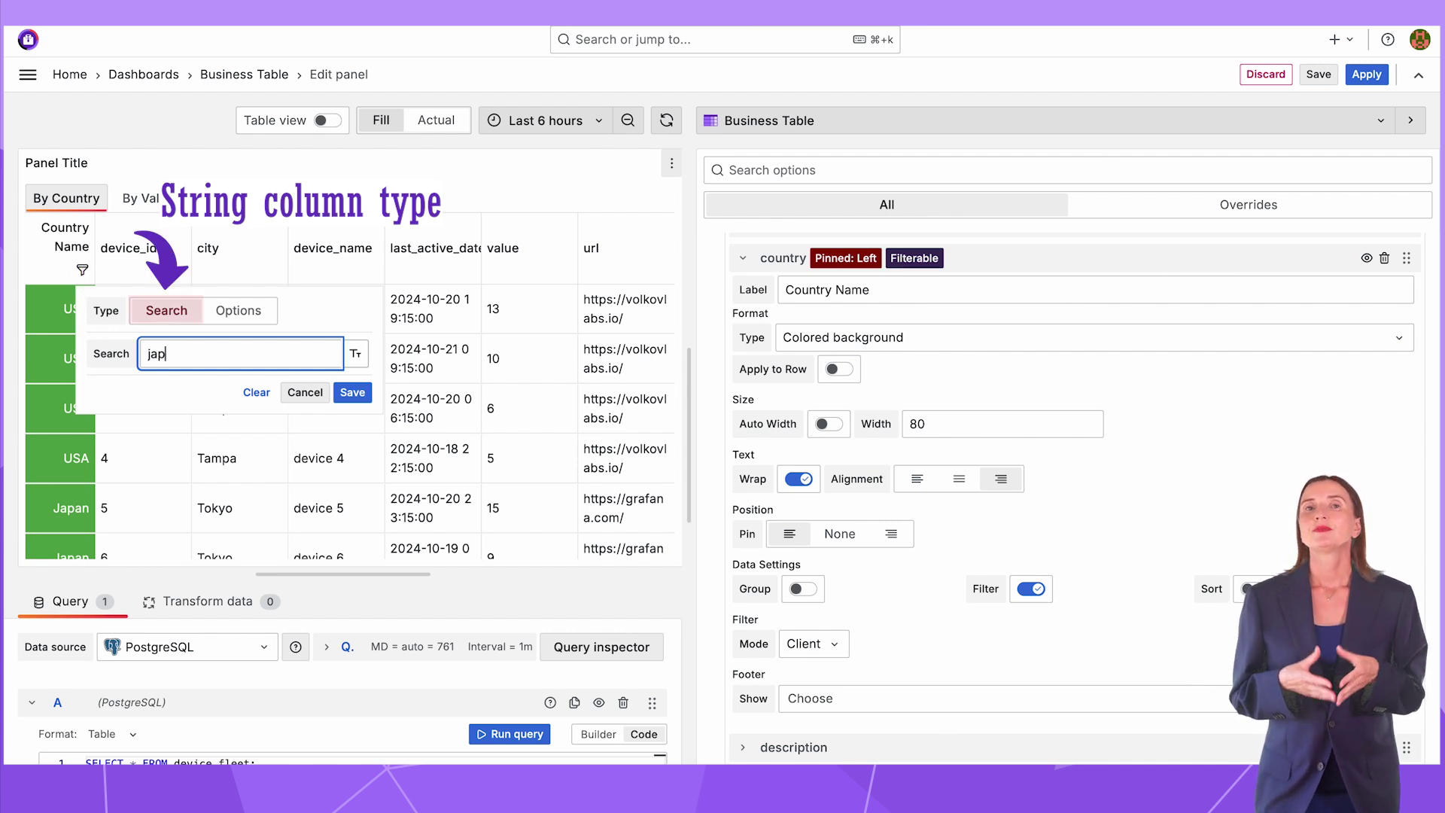
pyautogui.click(351, 395)
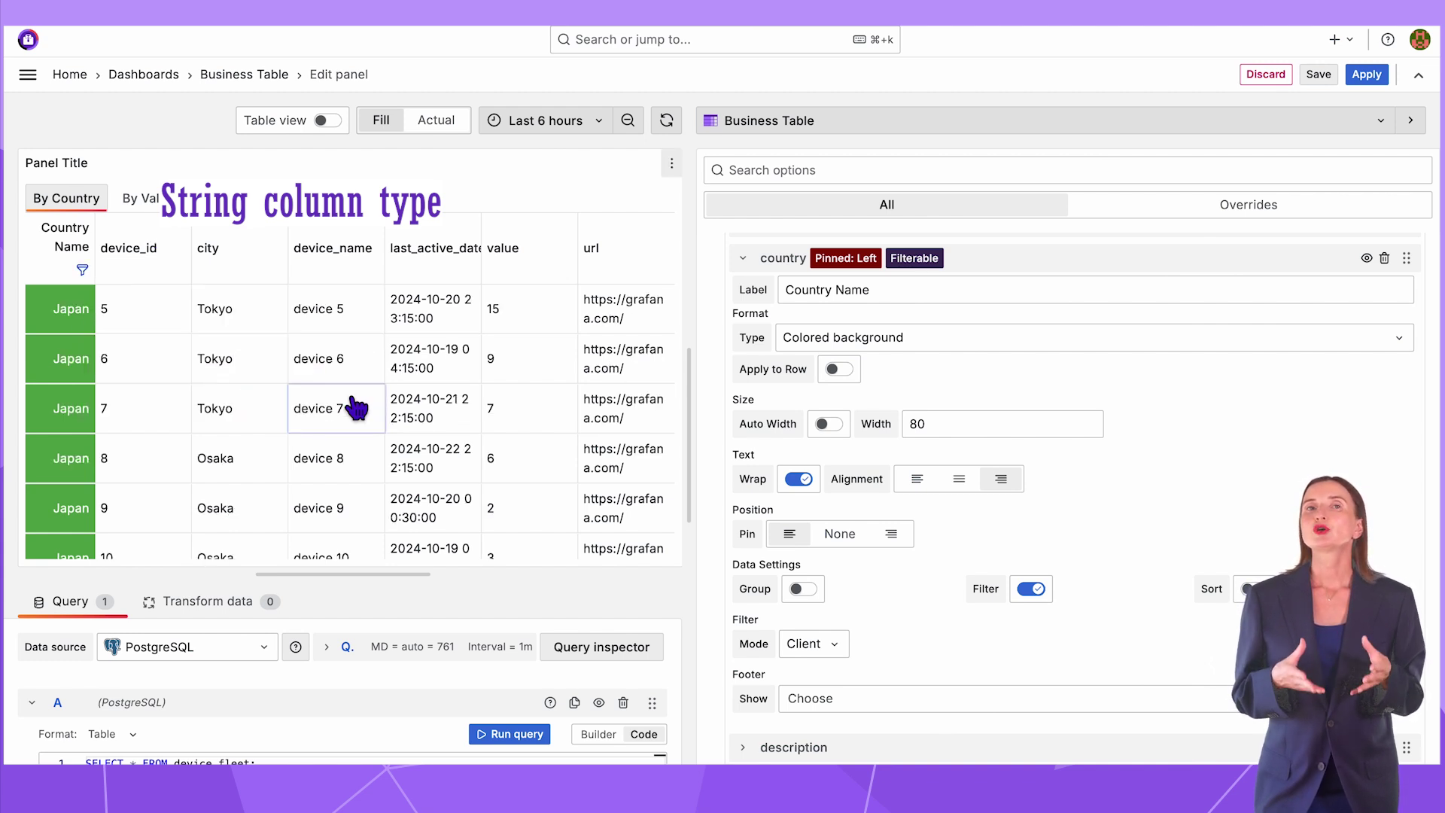
# - Clear the country filter and review its Japan and USA value options
pyautogui.click(82, 270)
pyautogui.click(256, 393)
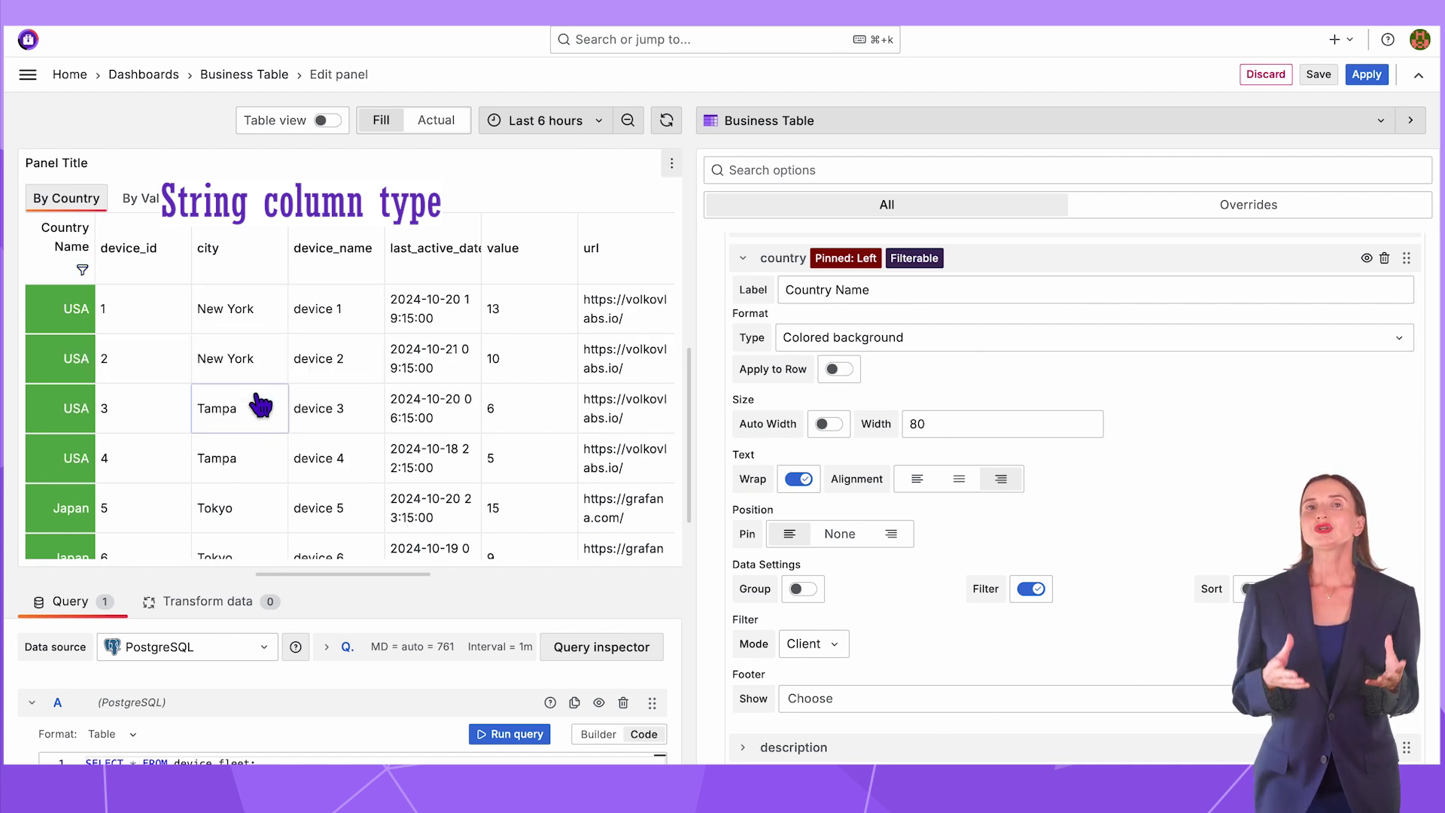
pyautogui.click(82, 269)
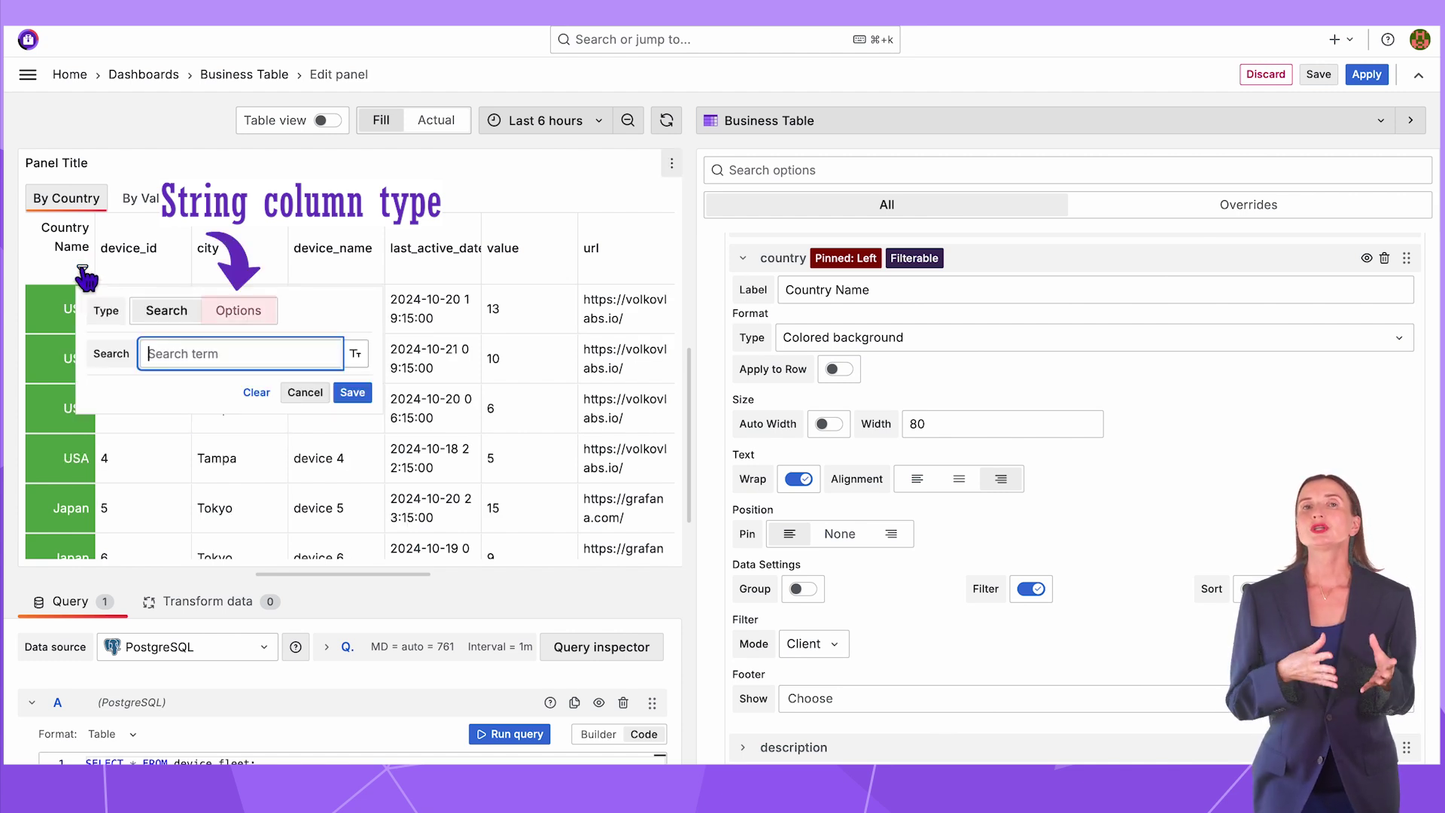
pyautogui.click(238, 313)
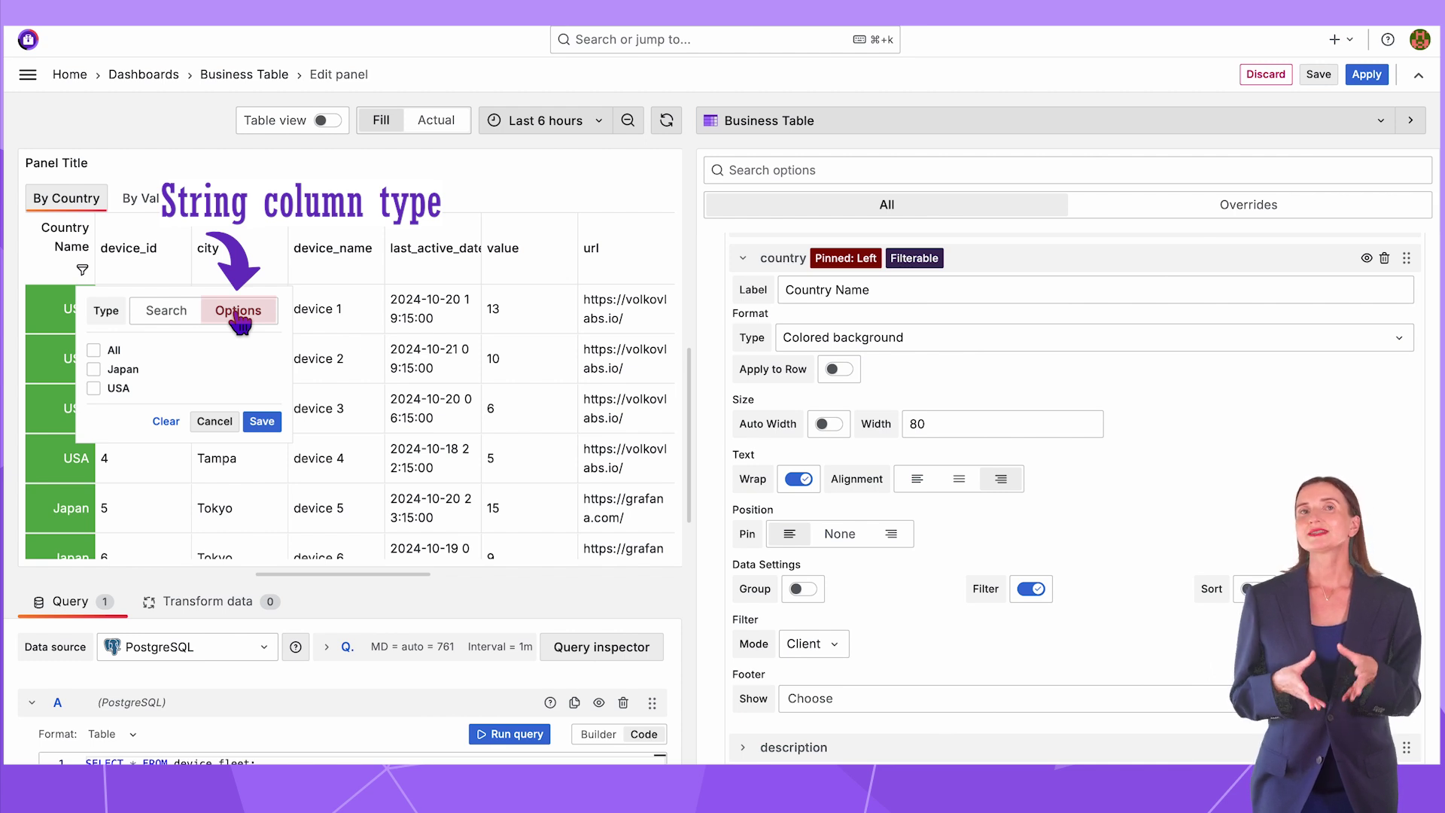
pyautogui.click(214, 420)
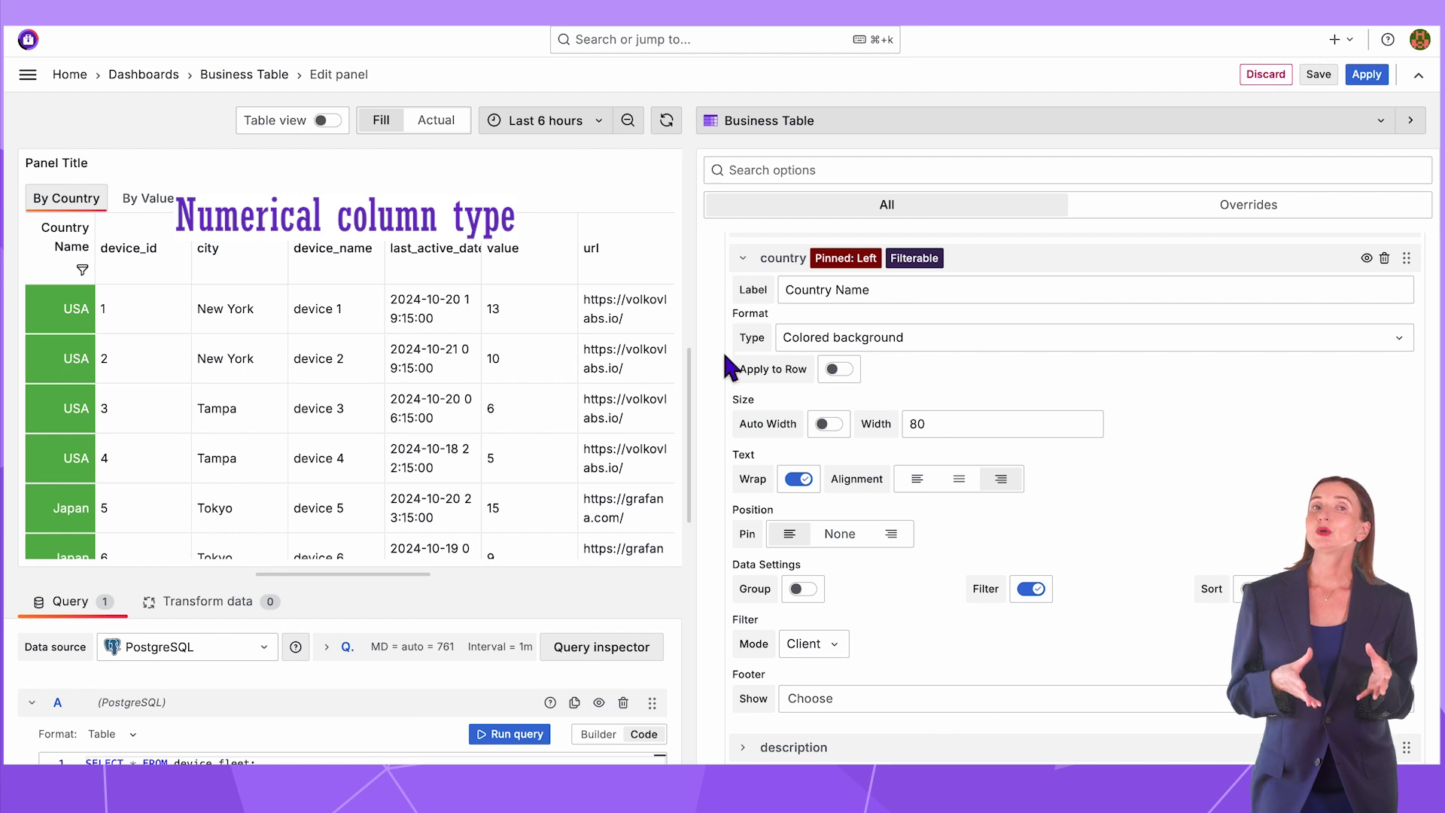
# - Make the value column filterable and check its numeric comparison operators
pyautogui.click(743, 259)
pyautogui.click(745, 433)
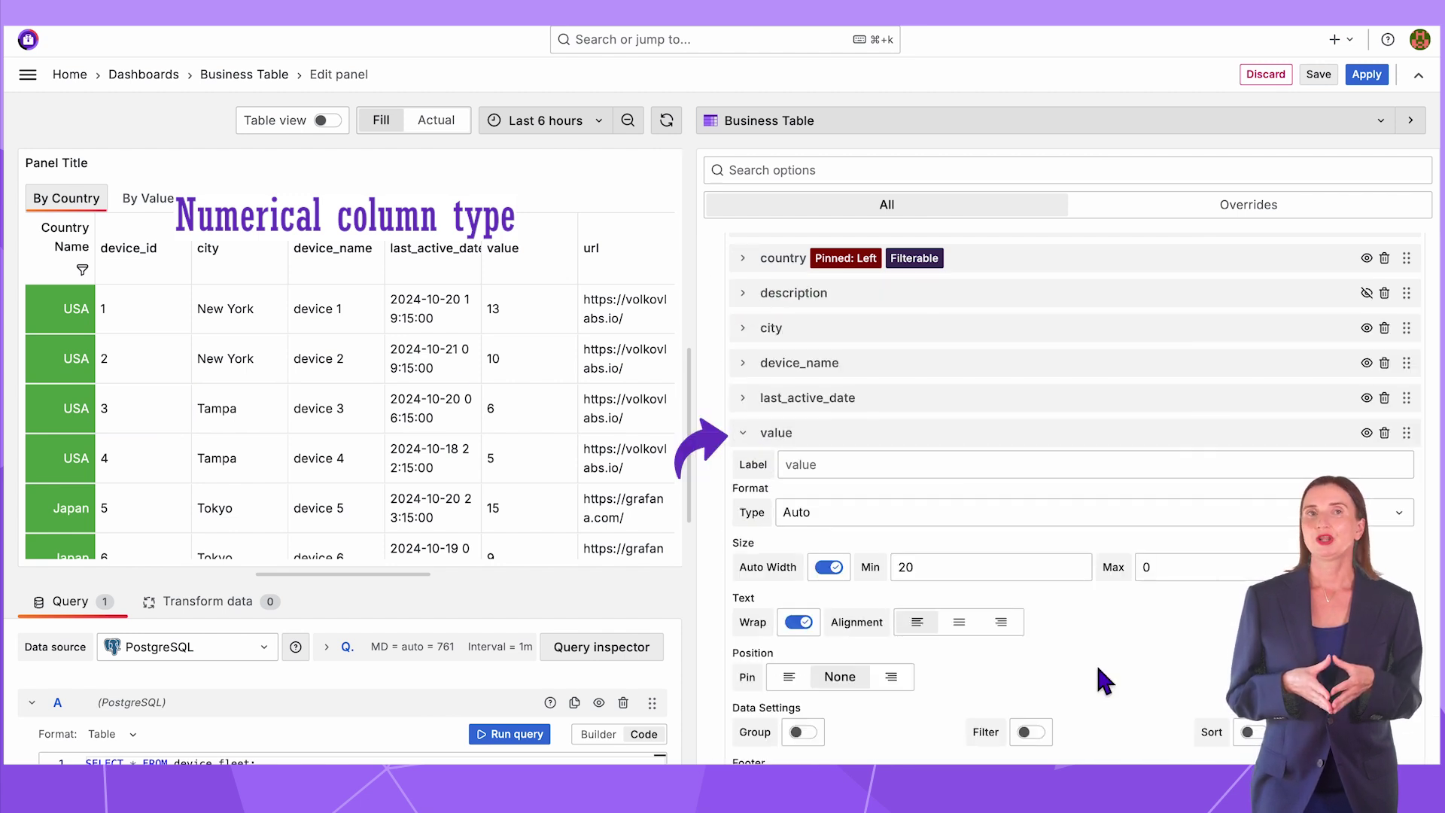
pyautogui.scroll(-3, 1099, 677)
pyautogui.click(1028, 560)
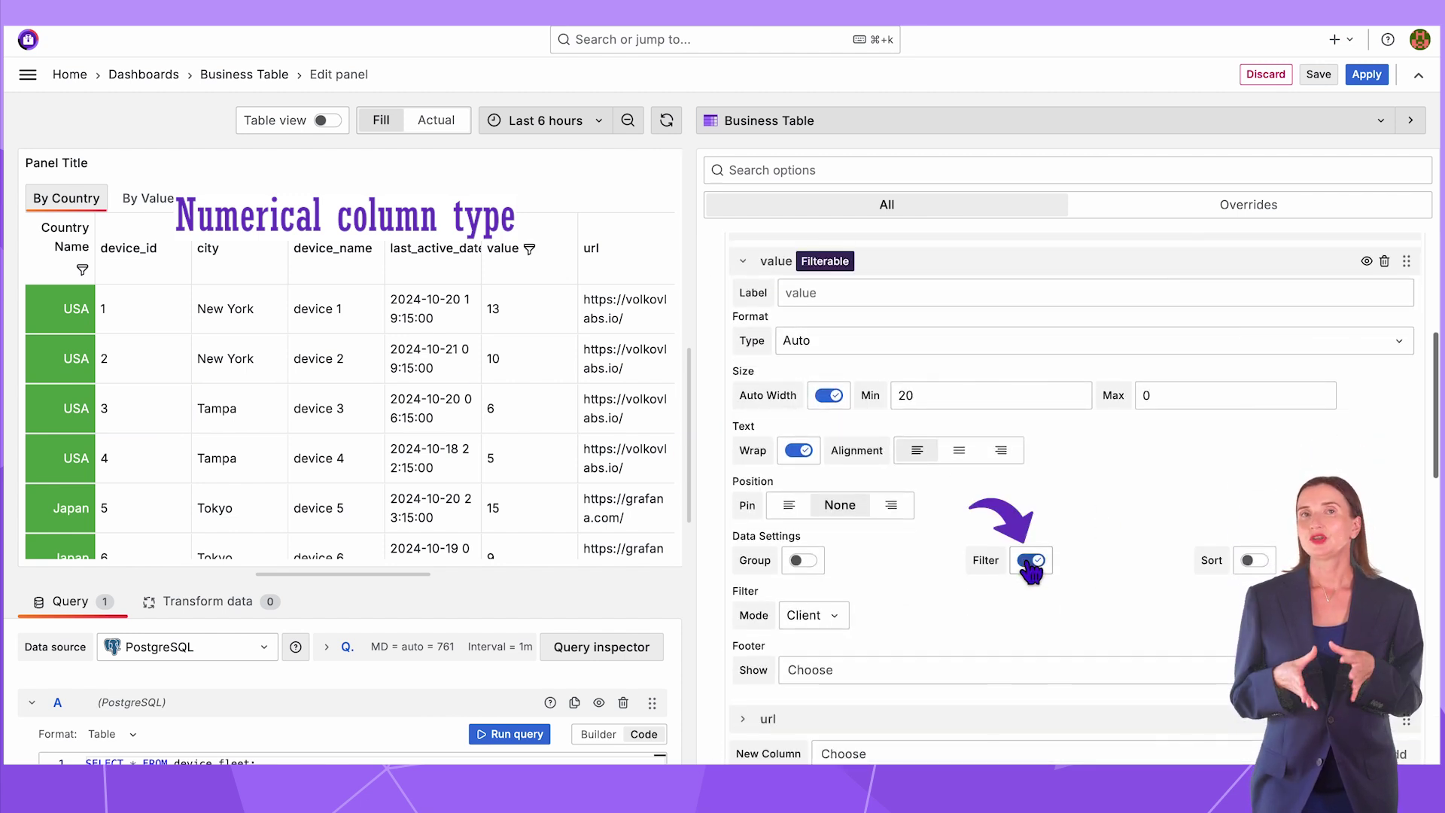
pyautogui.click(531, 251)
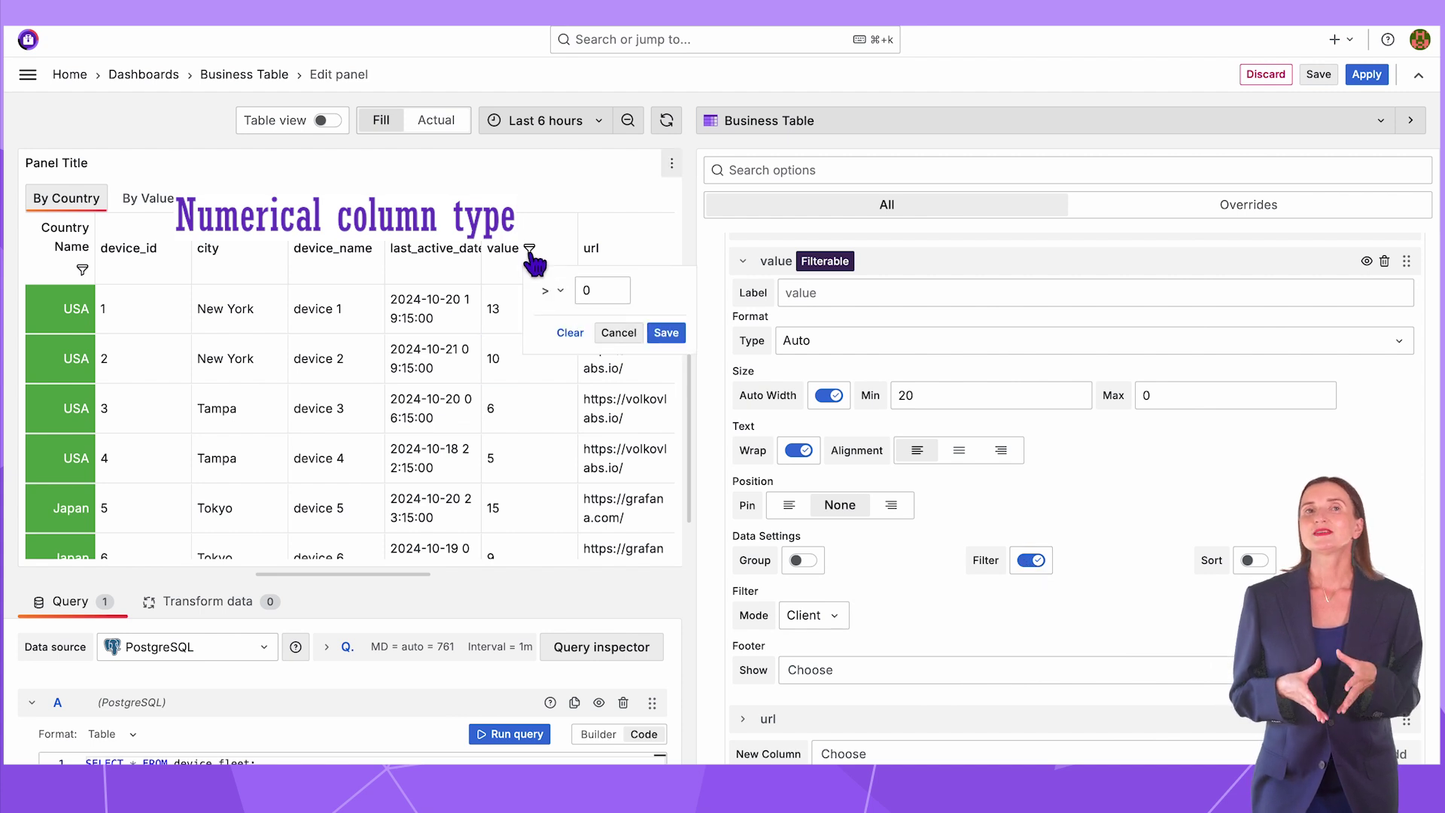
pyautogui.click(563, 294)
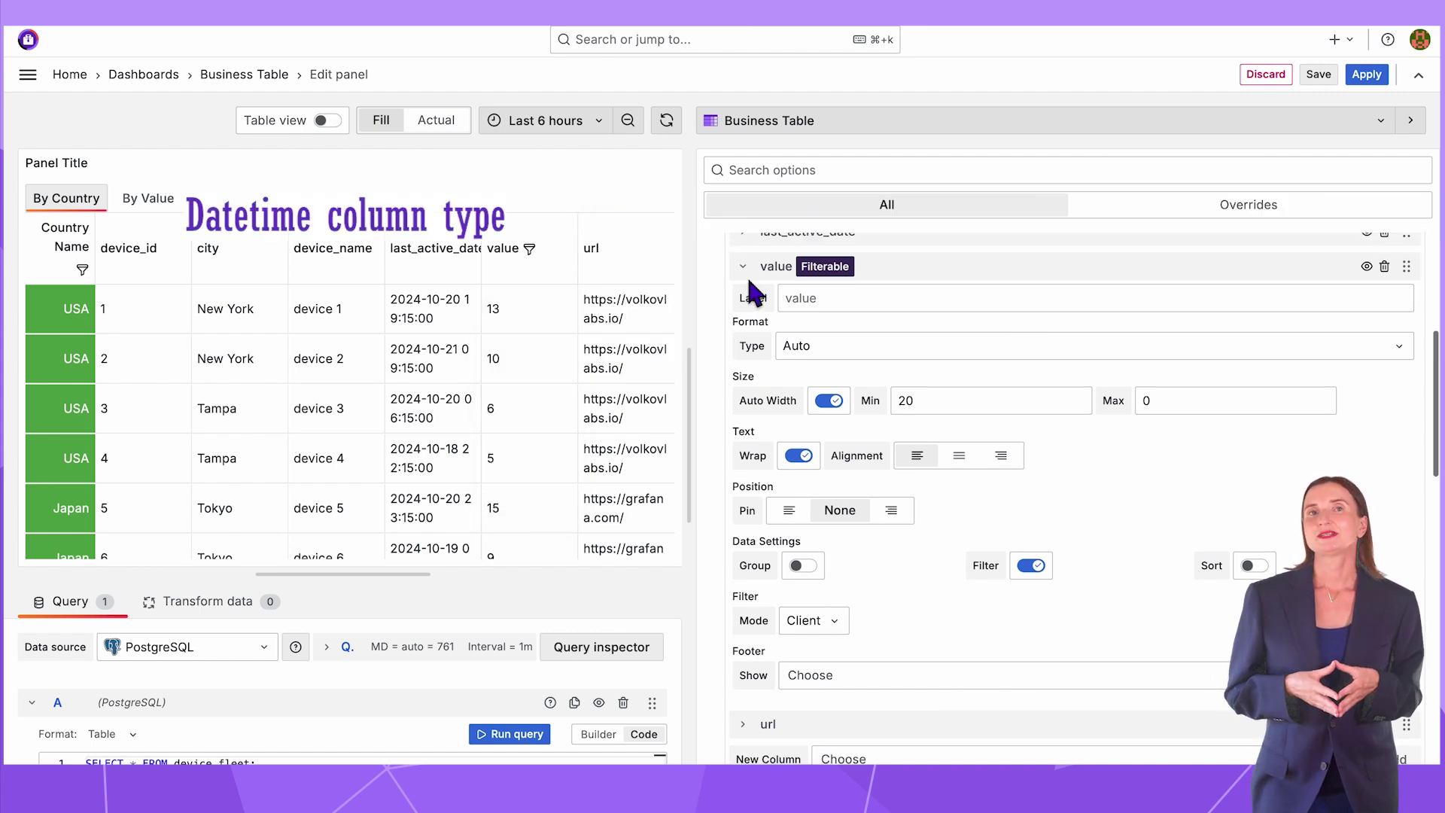
pyautogui.click(743, 268)
# - Make last_active_date filterable and check its time-range filter
pyautogui.scroll(3, 726, 322)
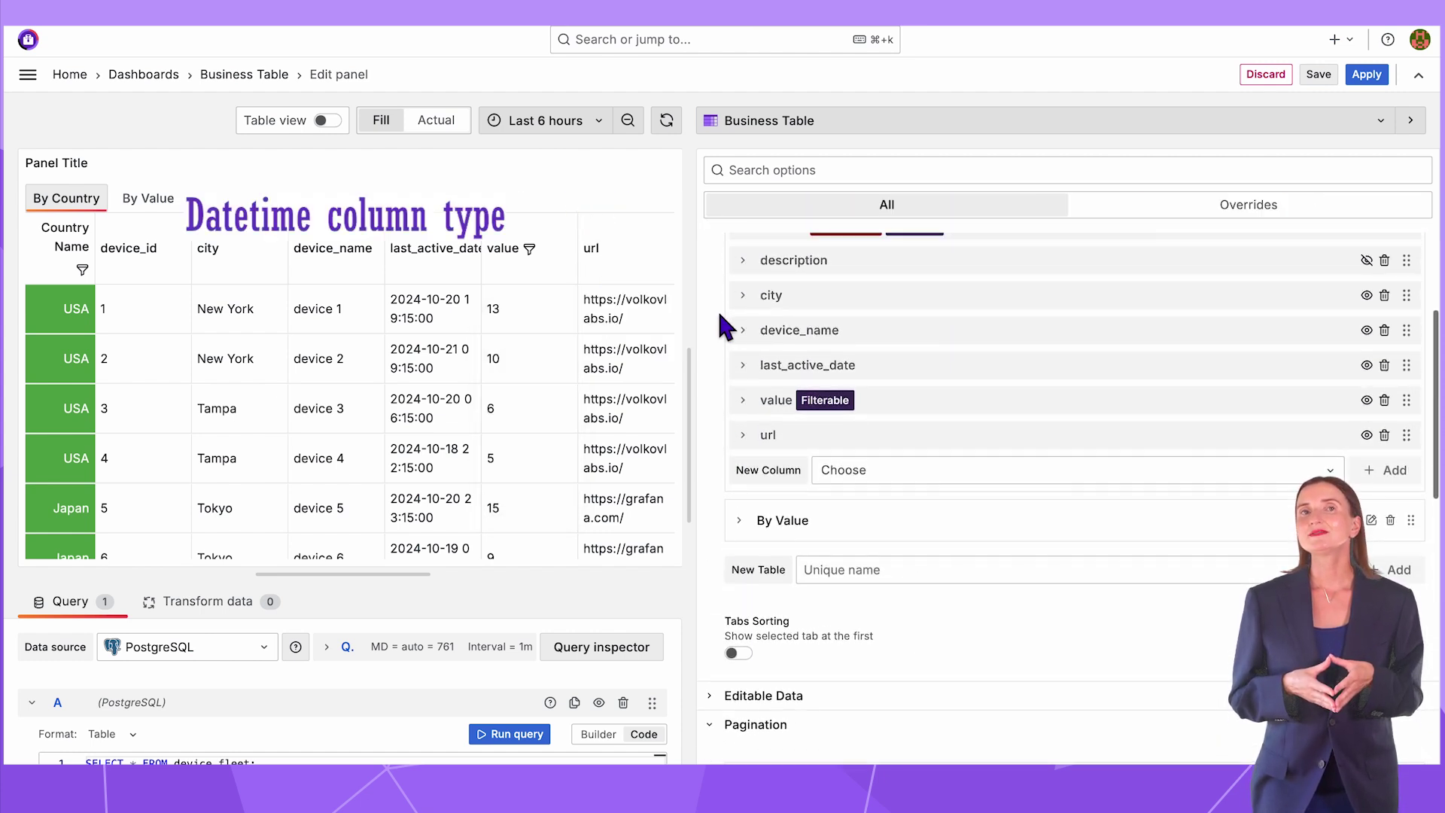
pyautogui.click(743, 366)
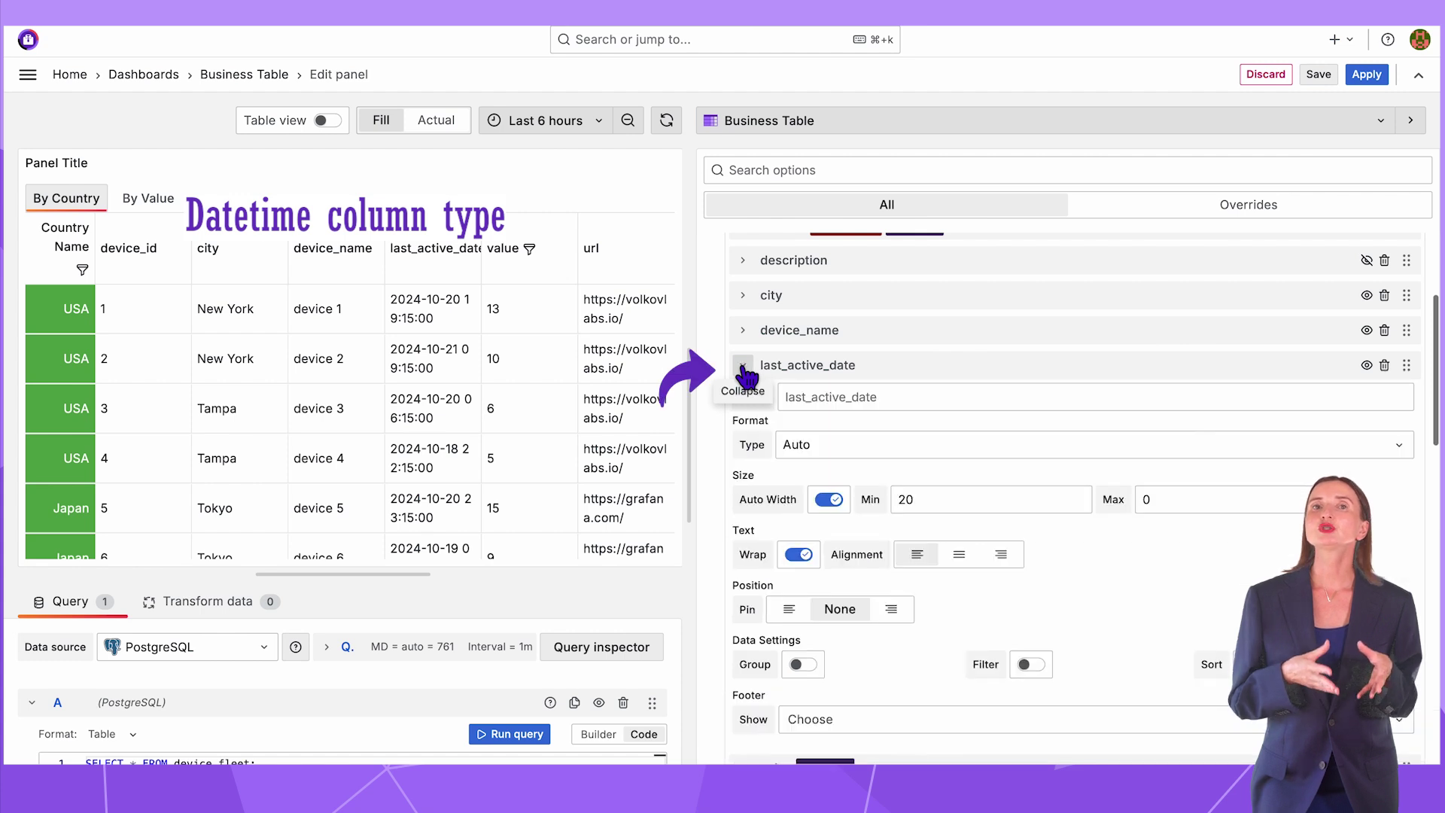
pyautogui.click(1030, 666)
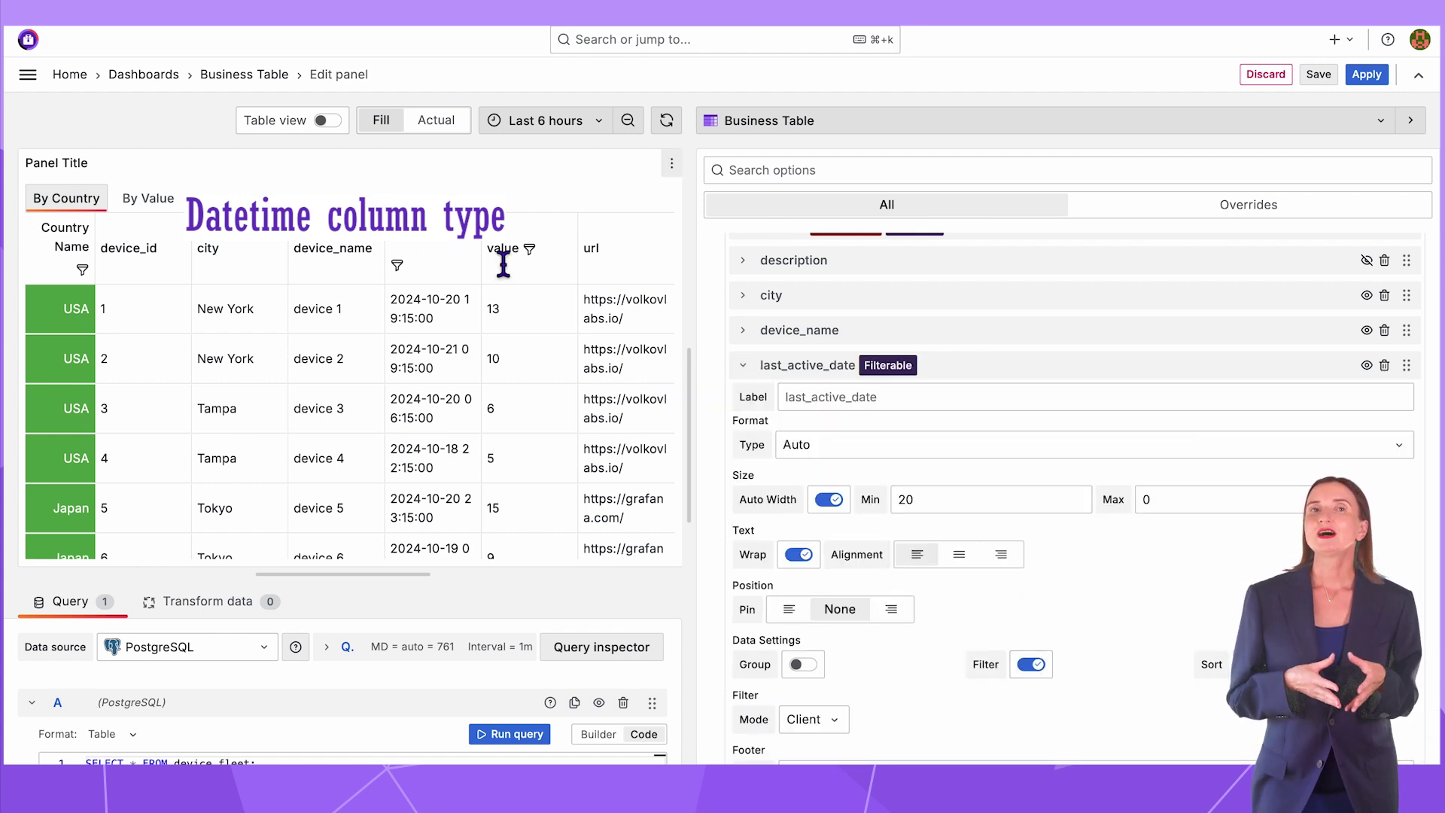
pyautogui.click(396, 267)
pyautogui.click(582, 313)
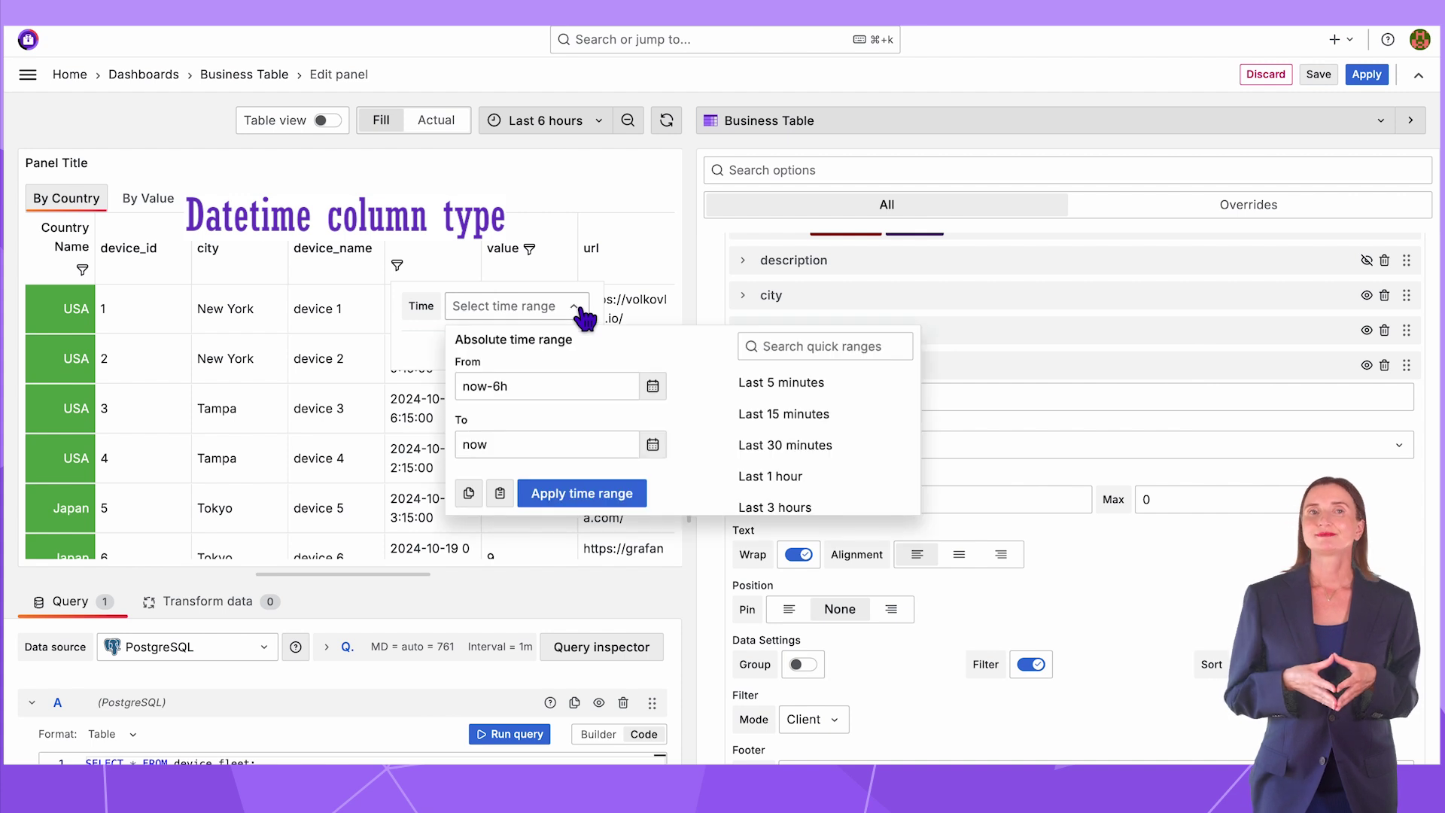
pyautogui.click(1031, 621)
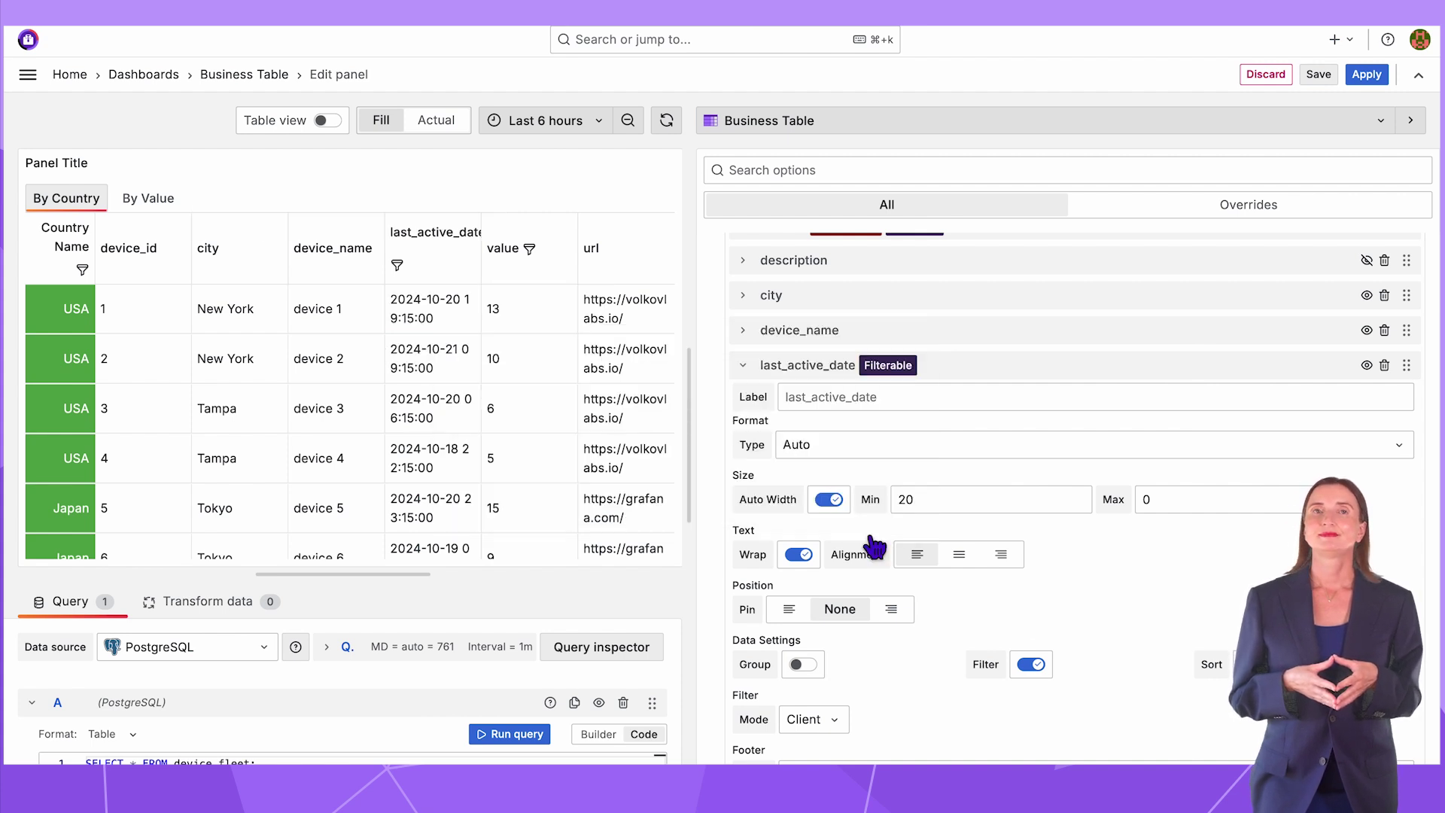
pyautogui.click(743, 367)
# - Set the country column's Filter Mode to Query
pyautogui.scroll(3, 711, 363)
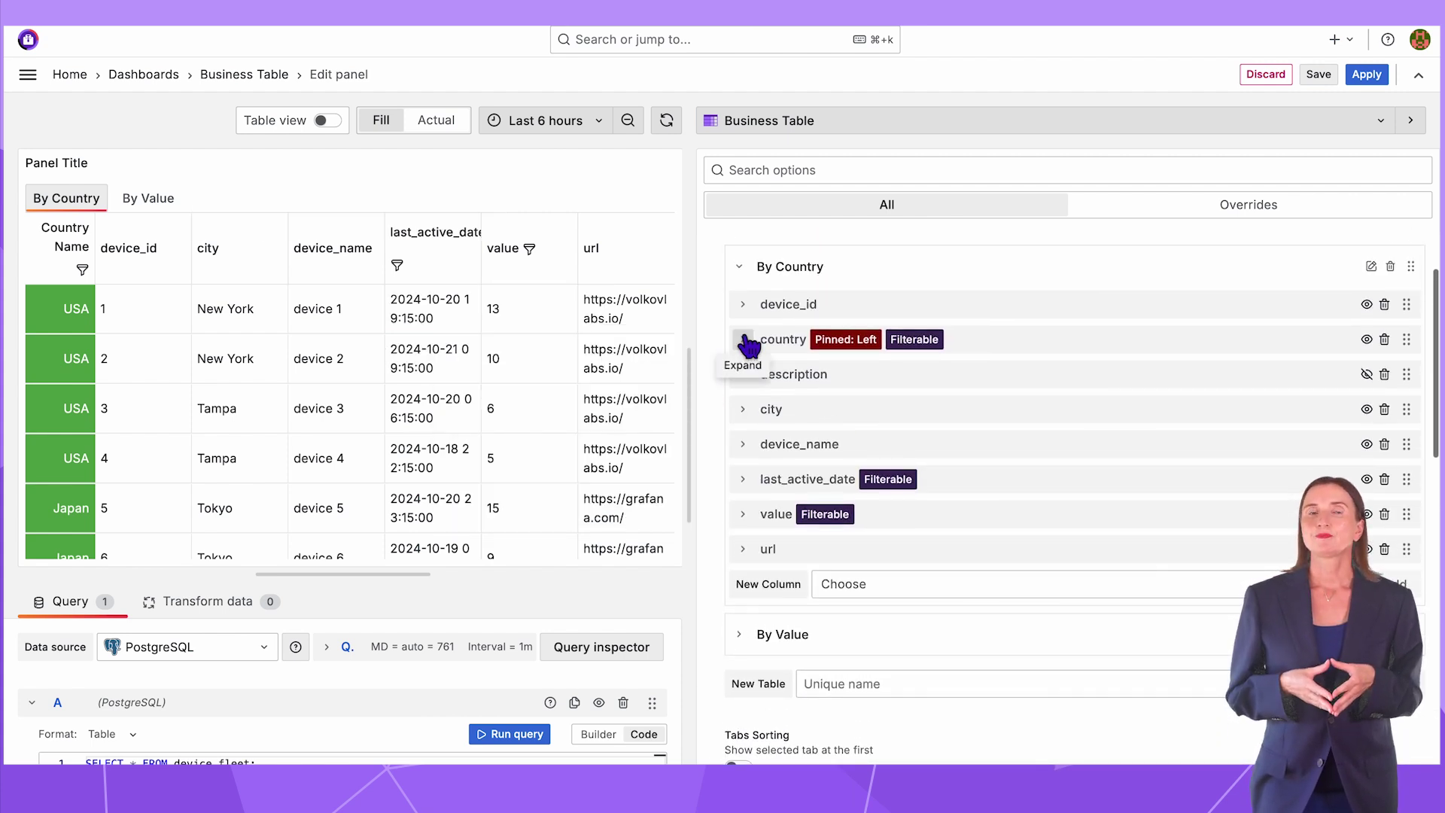
pyautogui.click(745, 339)
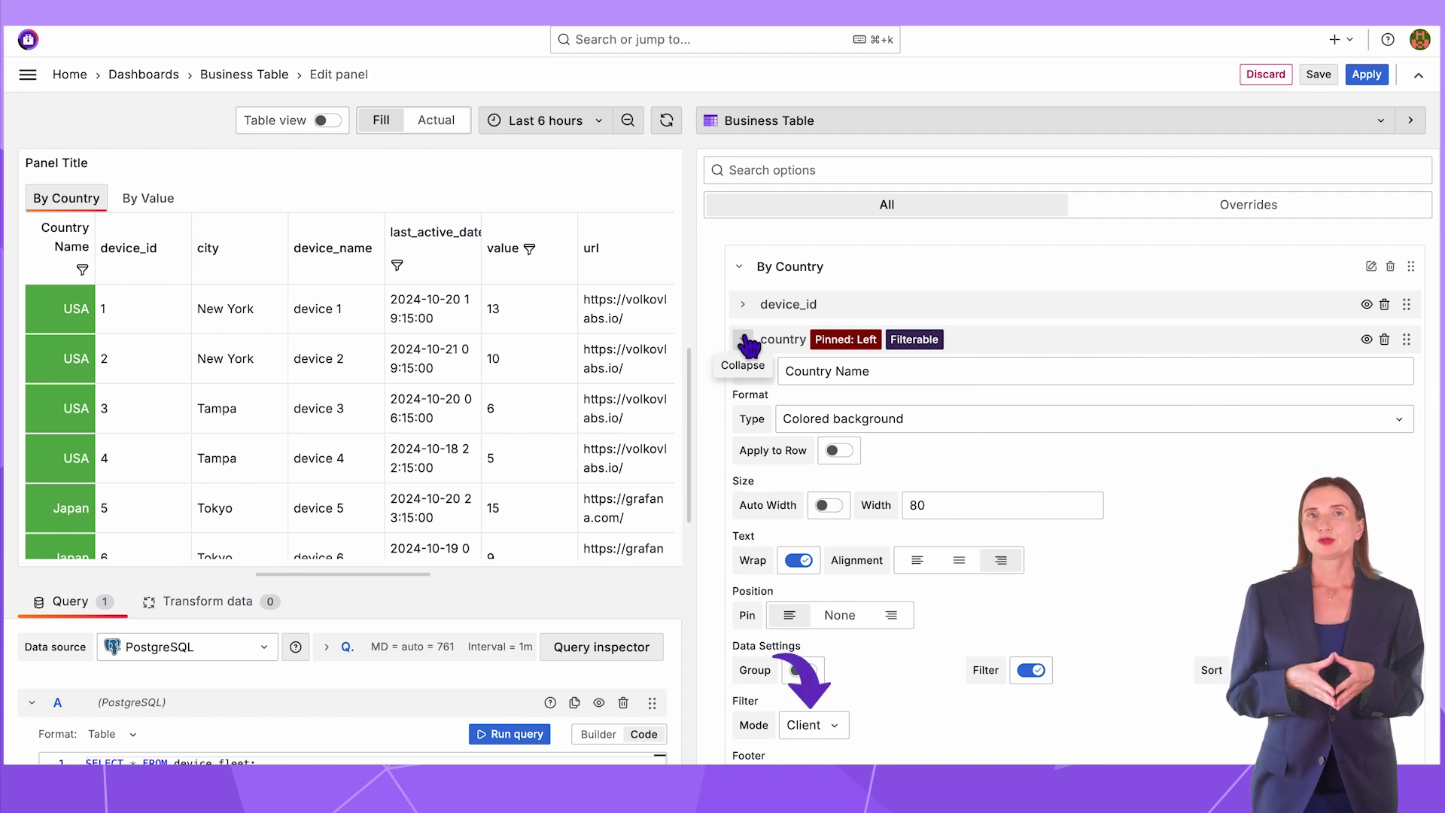
pyautogui.scroll(-5, 1087, 584)
pyautogui.click(828, 337)
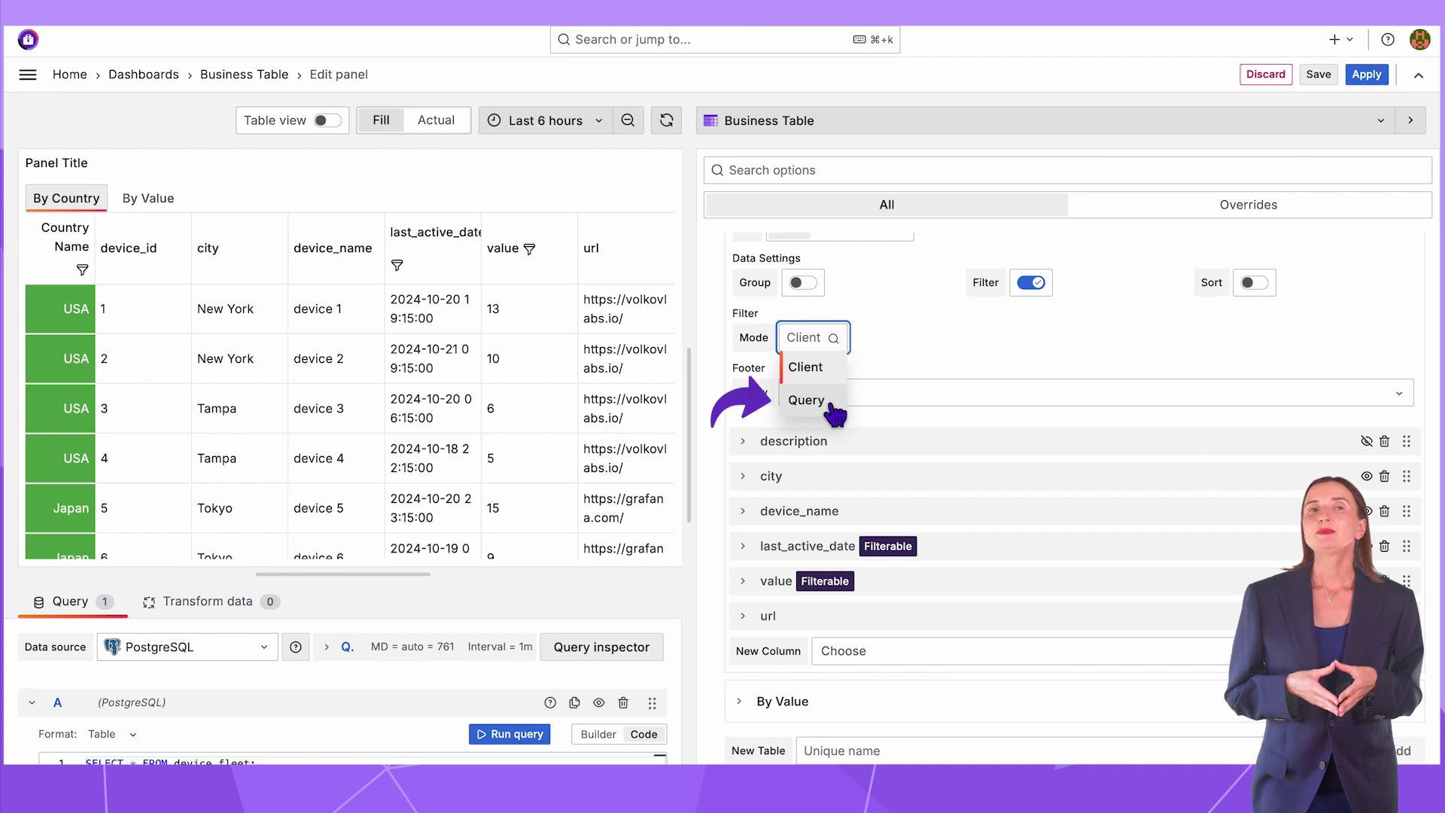
pyautogui.click(806, 400)
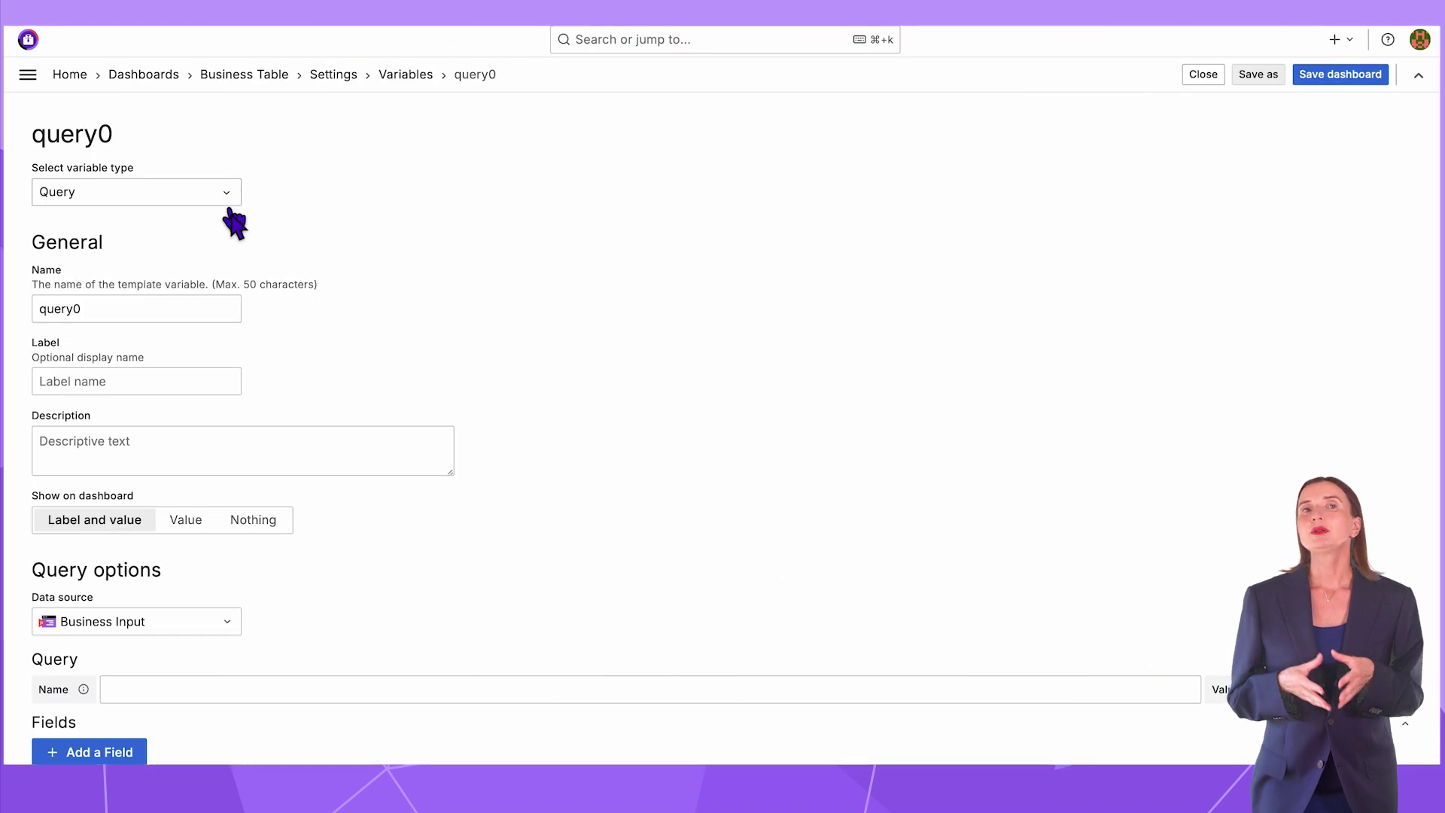
# - Create Custom variable 'country' with values 'USA, Japan', Multi-value and Include All option
pyautogui.tripleClick(218, 309)
pyautogui.write('country')
pyautogui.click(225, 192)
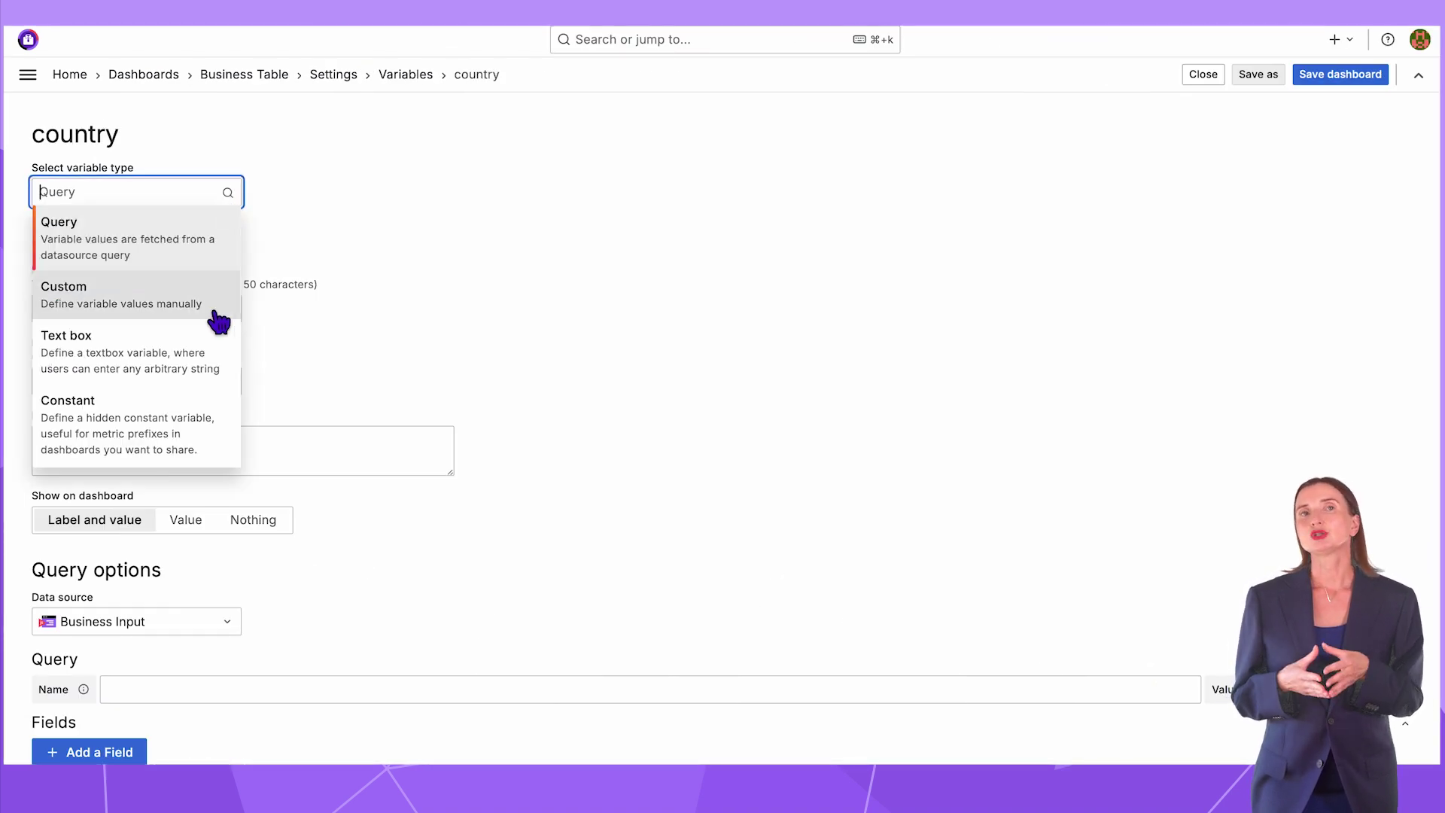
pyautogui.click(223, 311)
pyautogui.scroll(-2, 354, 374)
pyautogui.click(241, 535)
pyautogui.write('USA, Japan')
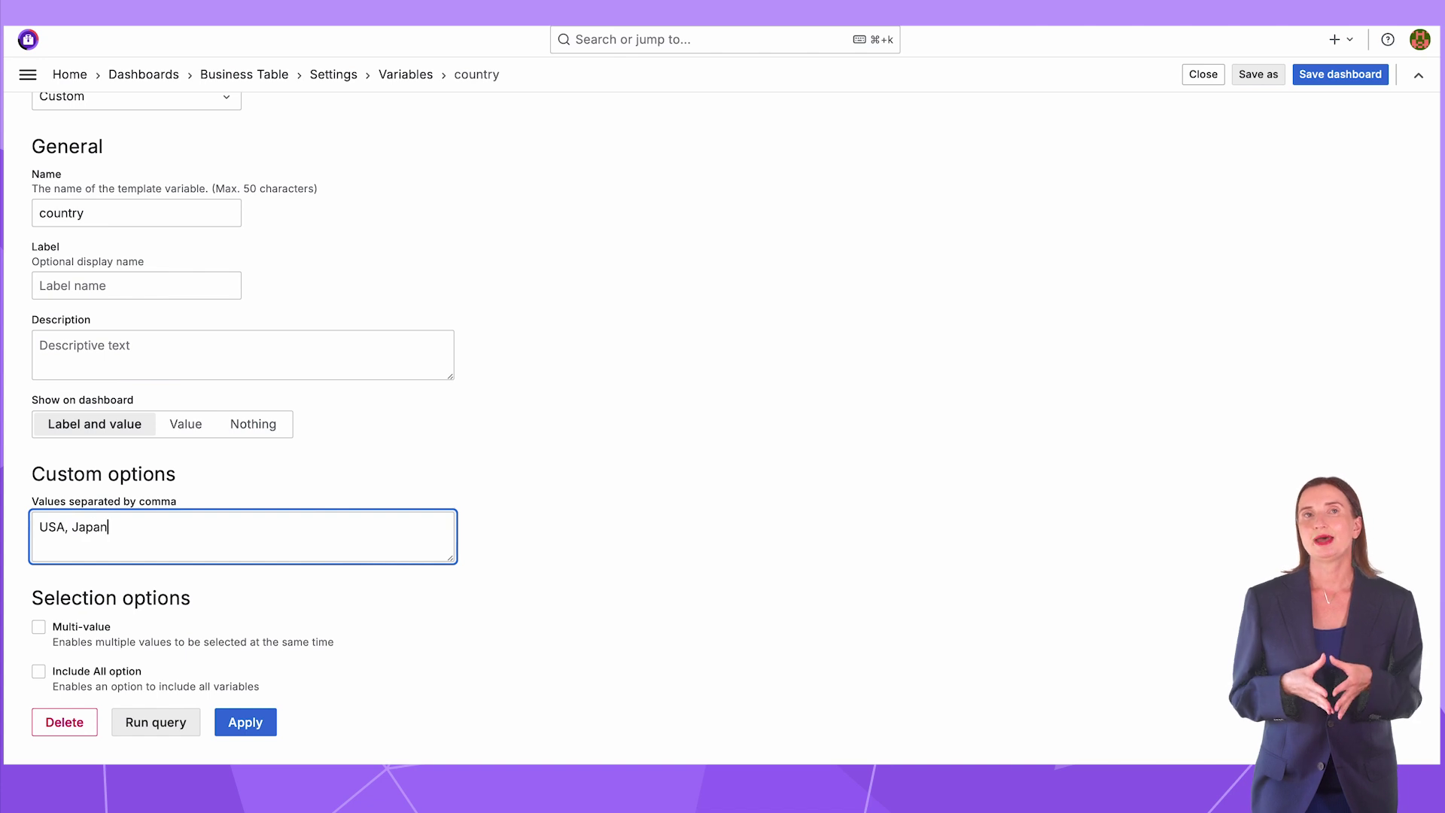
pyautogui.click(39, 627)
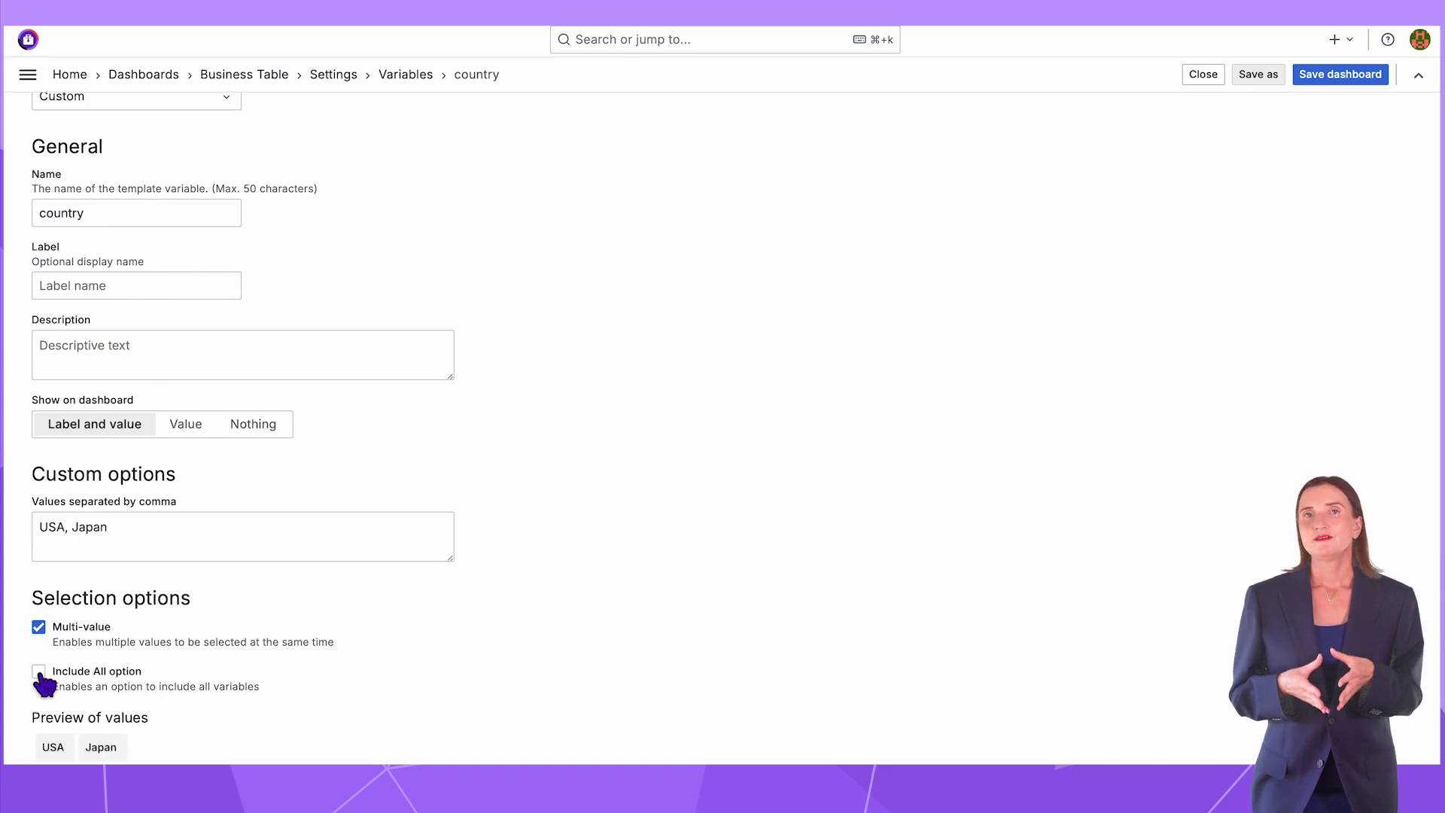
pyautogui.click(38, 672)
pyautogui.scroll(-1, 398, 622)
pyautogui.scroll(-2, 398, 622)
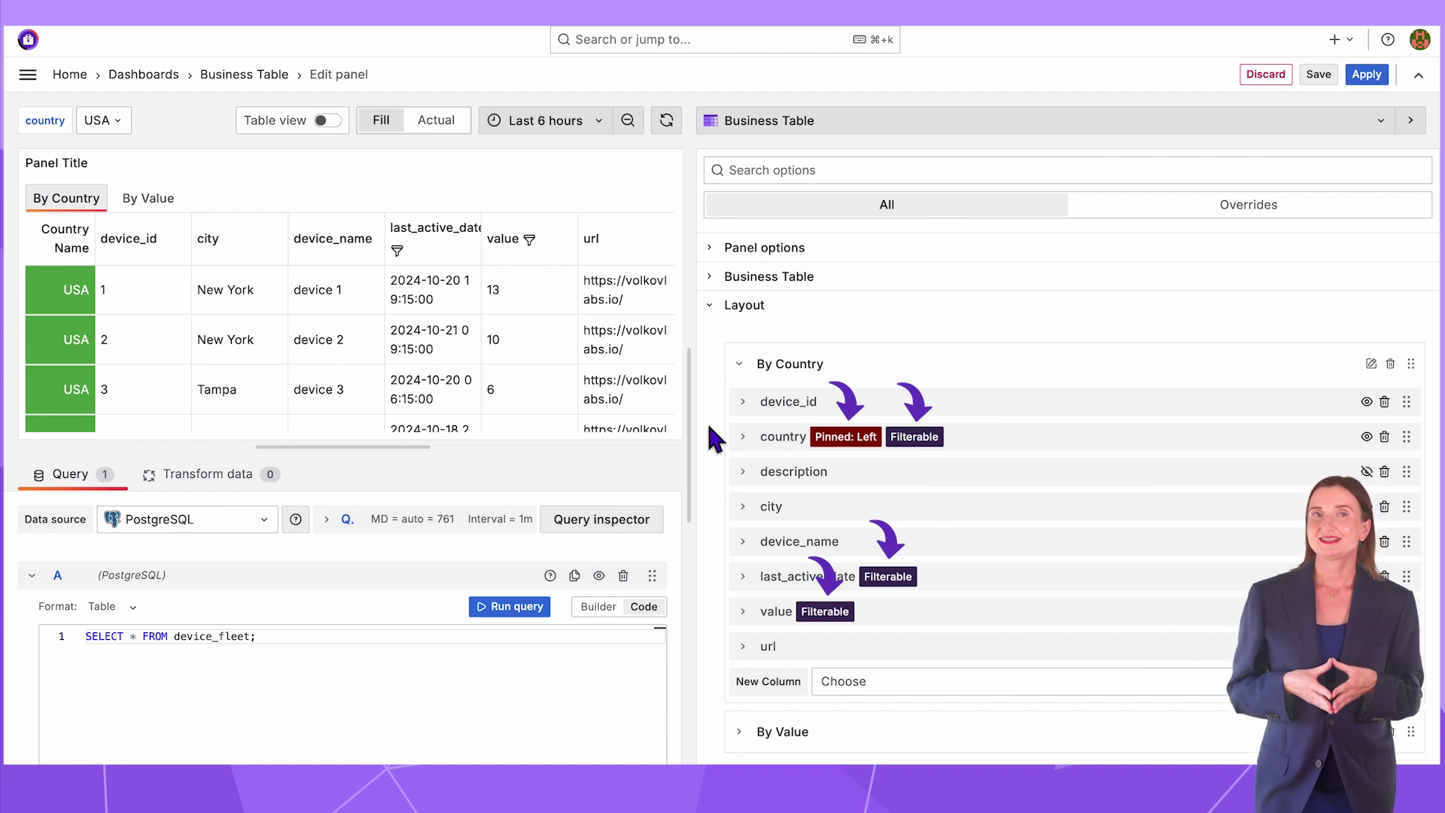
# - Link the country column's filter to the country variable and append 'where country in (${country});' to the SQL
pyautogui.click(743, 437)
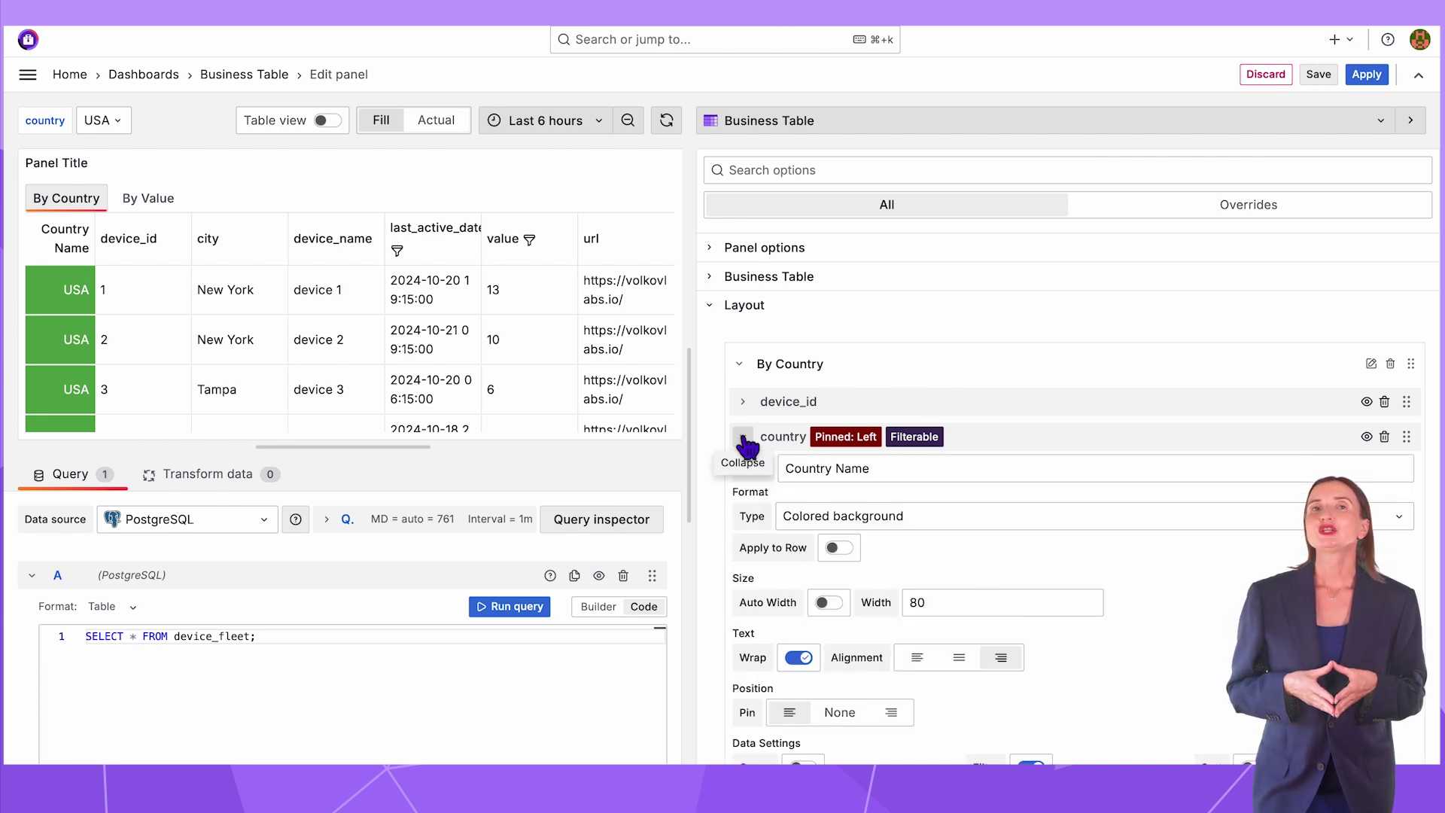
pyautogui.scroll(-5, 708, 512)
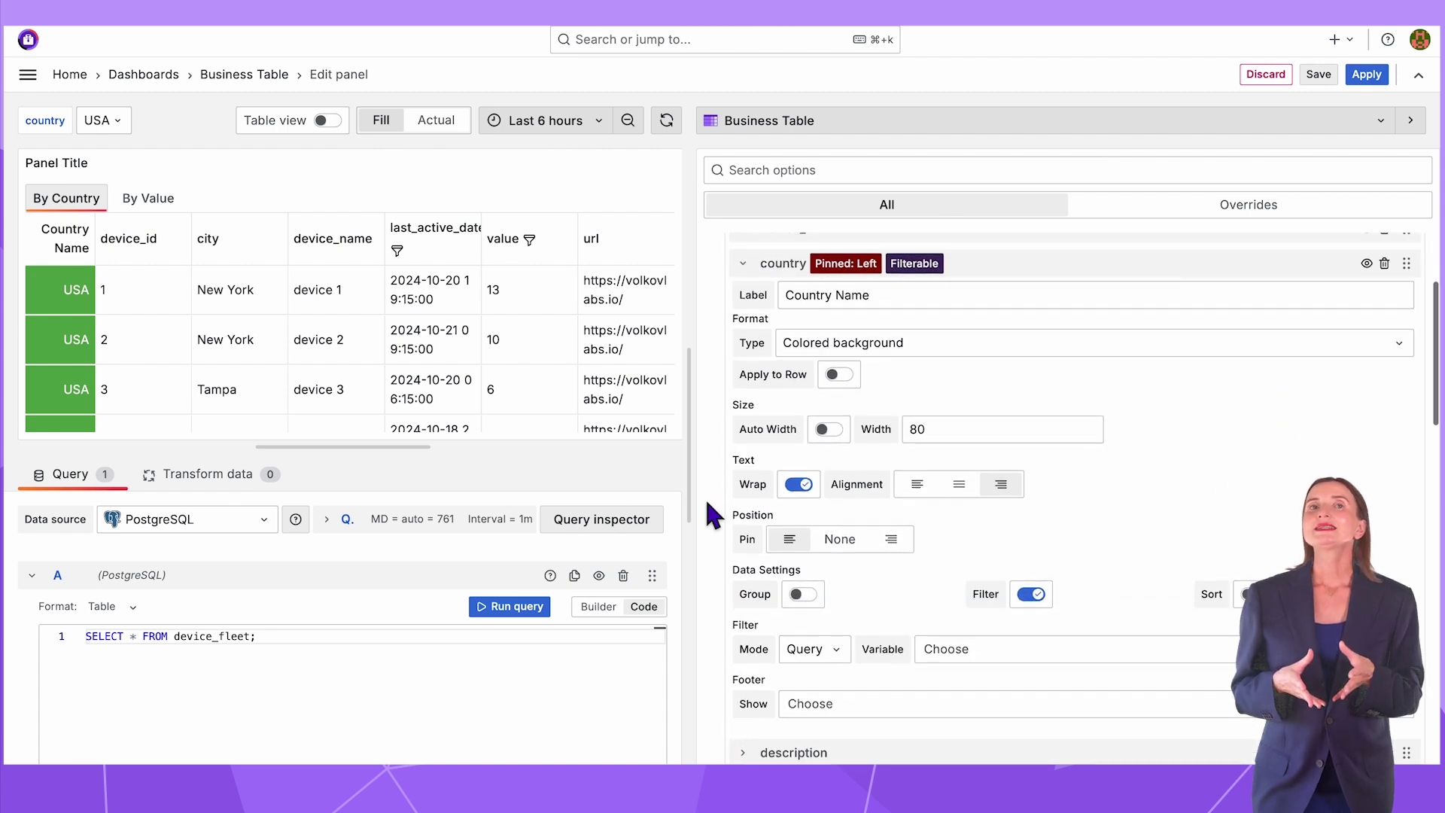
pyautogui.click(998, 472)
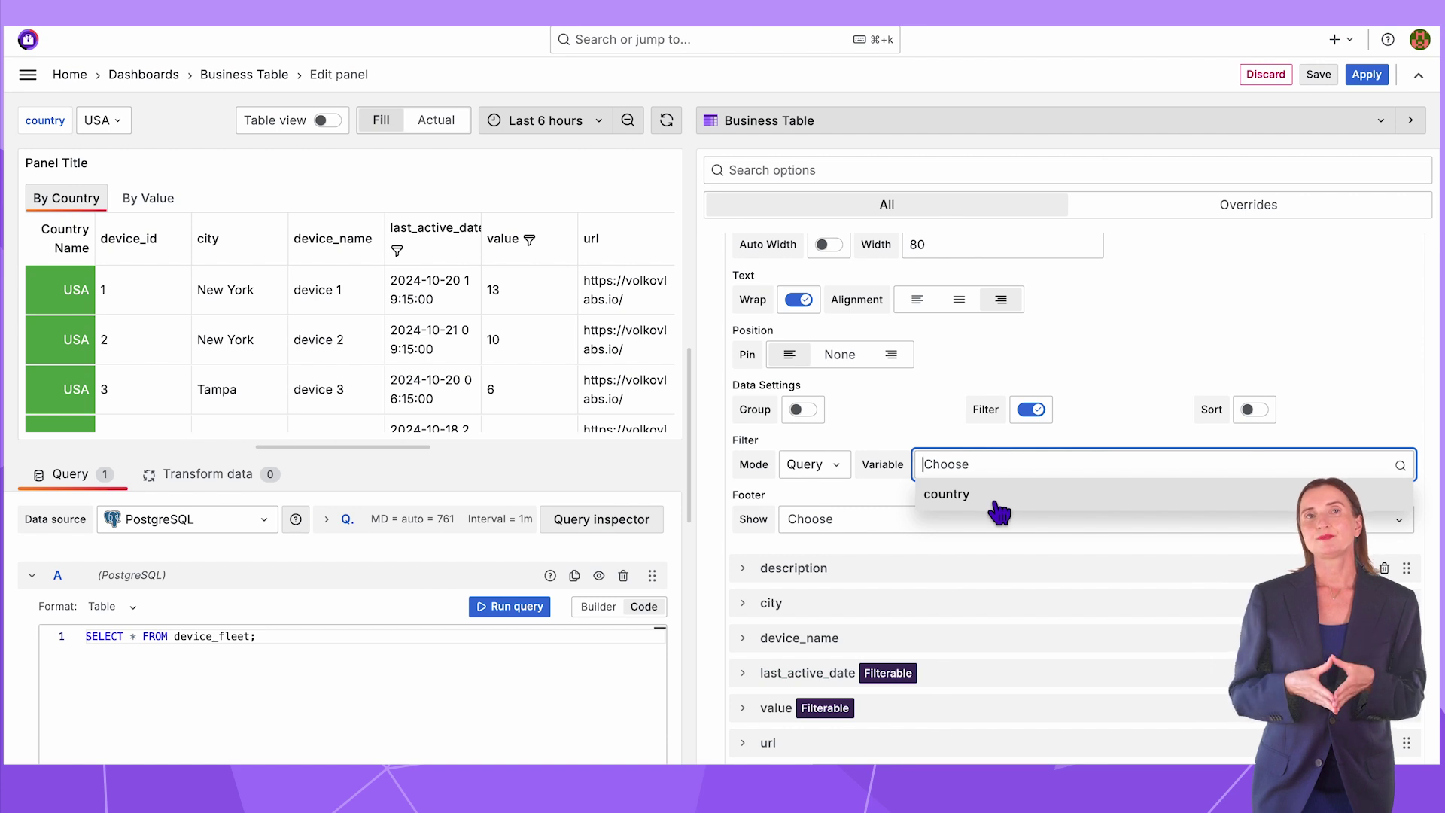
pyautogui.click(999, 496)
pyautogui.press('BackSpace')
pyautogui.write('where country in (${country});')
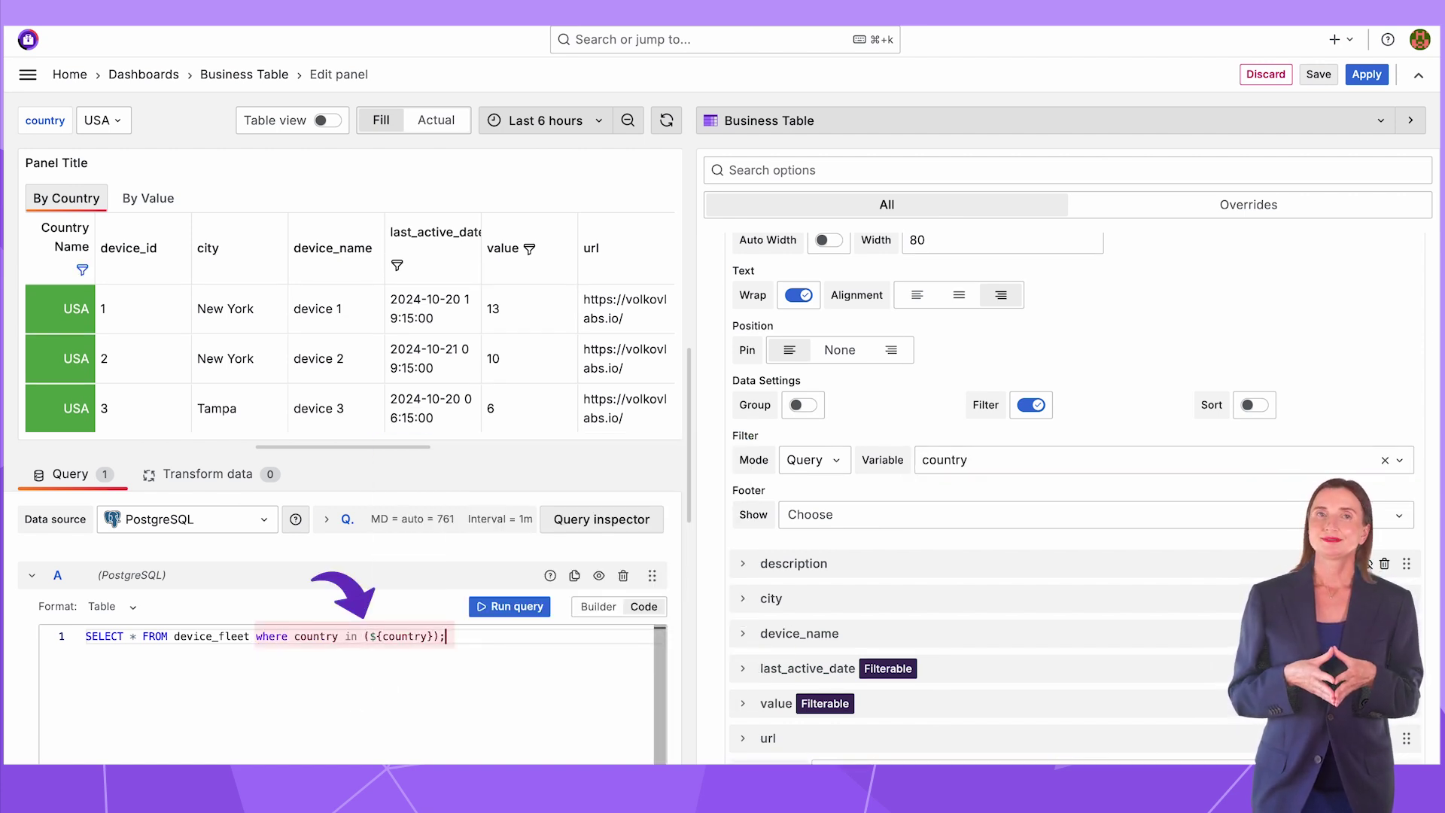
# - On the dashboard, filter the table to Japan via the country dropdown, then to USA only
pyautogui.click(1366, 74)
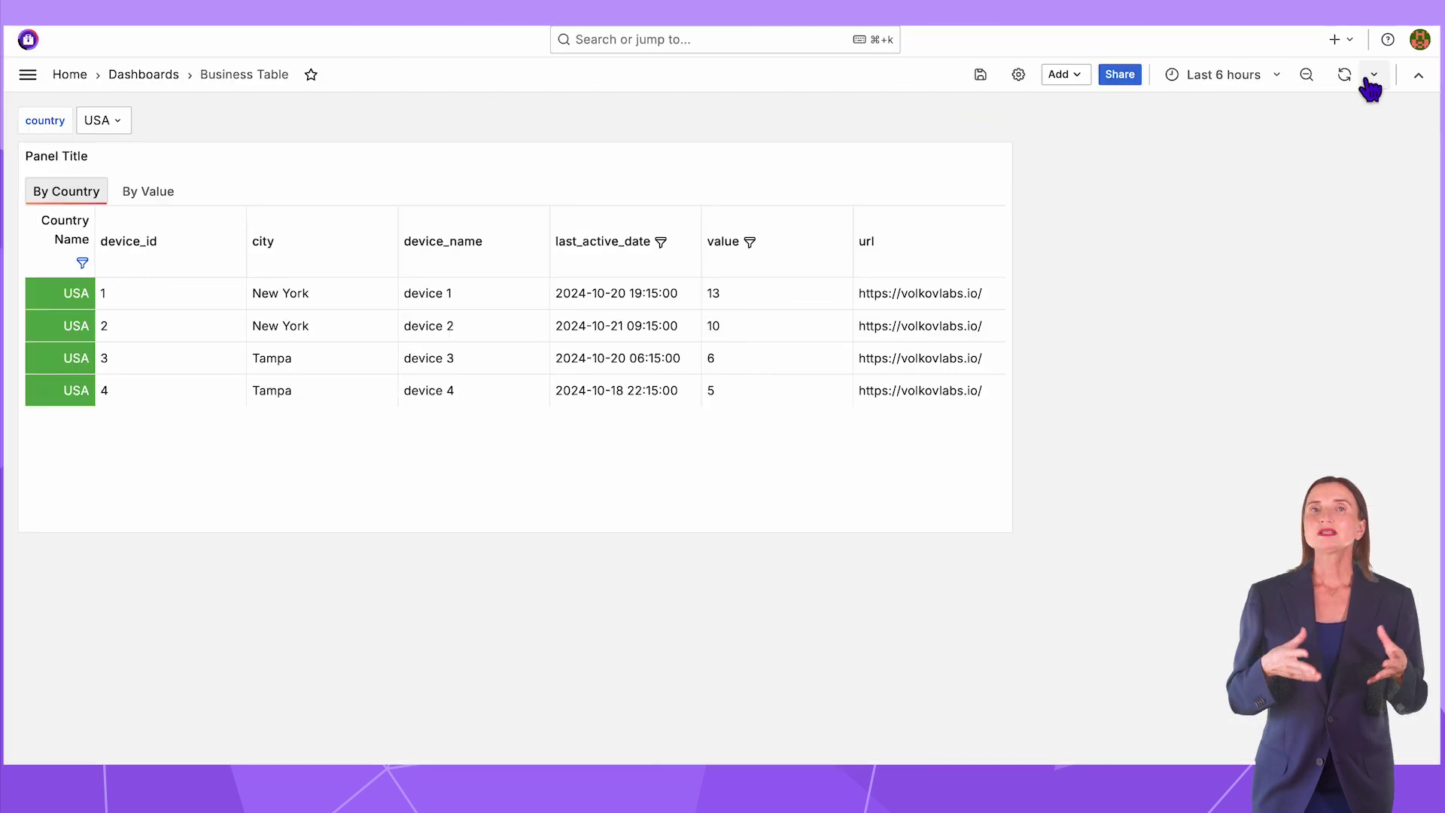
pyautogui.click(113, 122)
pyautogui.click(100, 233)
pyautogui.click(105, 209)
pyautogui.click(128, 122)
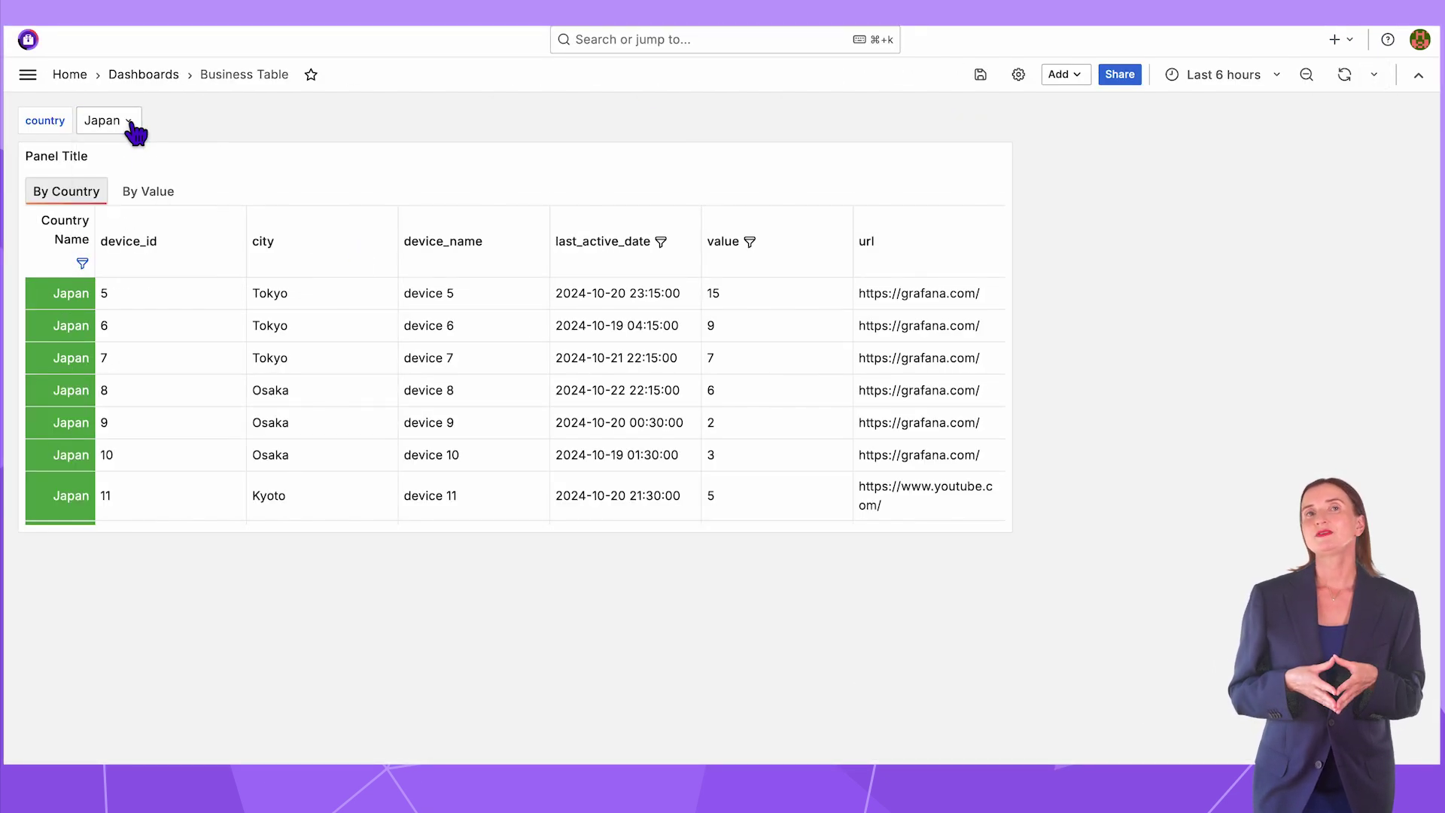
pyautogui.click(128, 123)
pyautogui.click(94, 211)
pyautogui.click(91, 233)
pyautogui.click(248, 124)
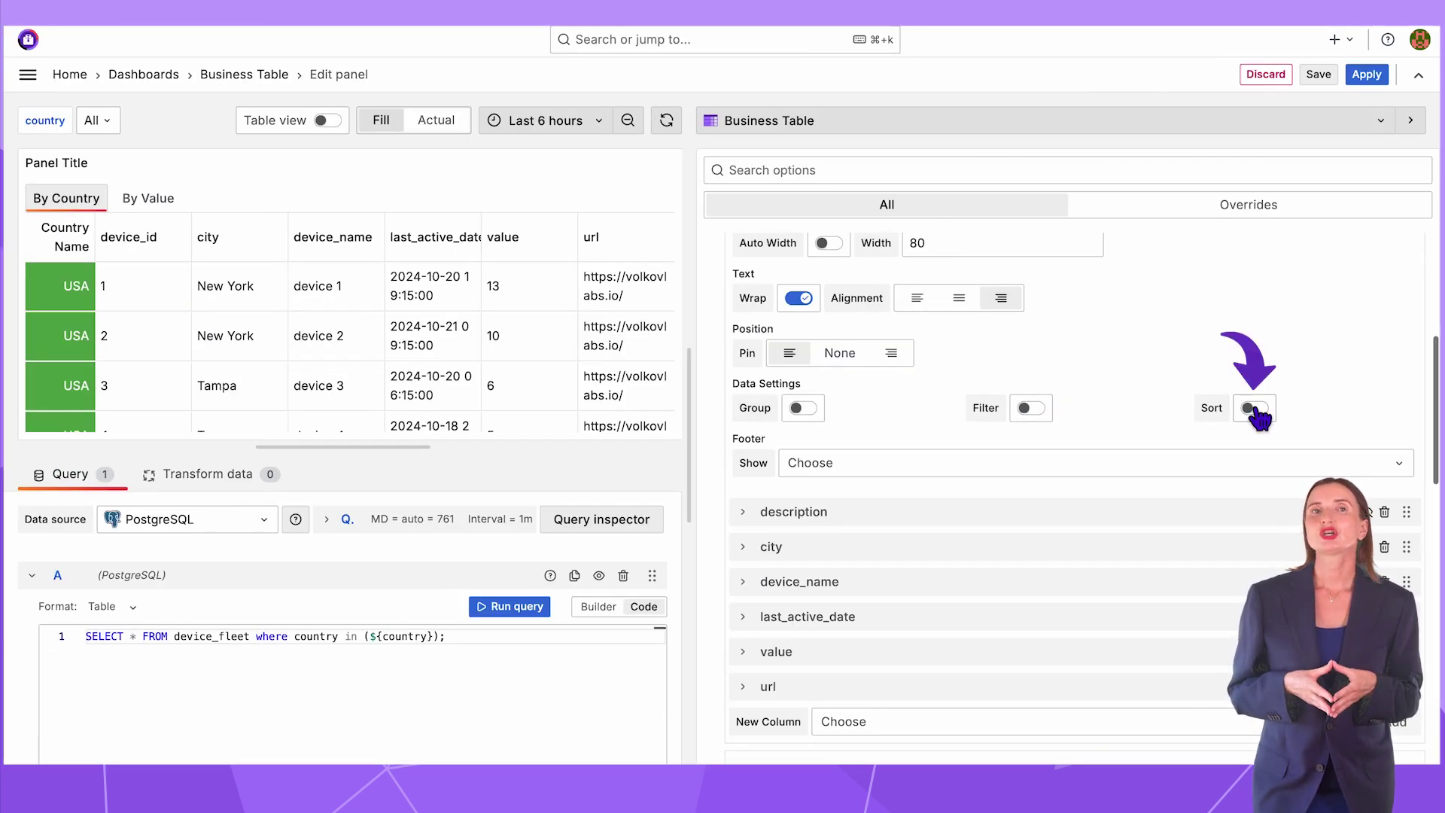
# - Make Country Name sortable with Z-A direction and enlarge the table area to show more rows
pyautogui.click(1255, 412)
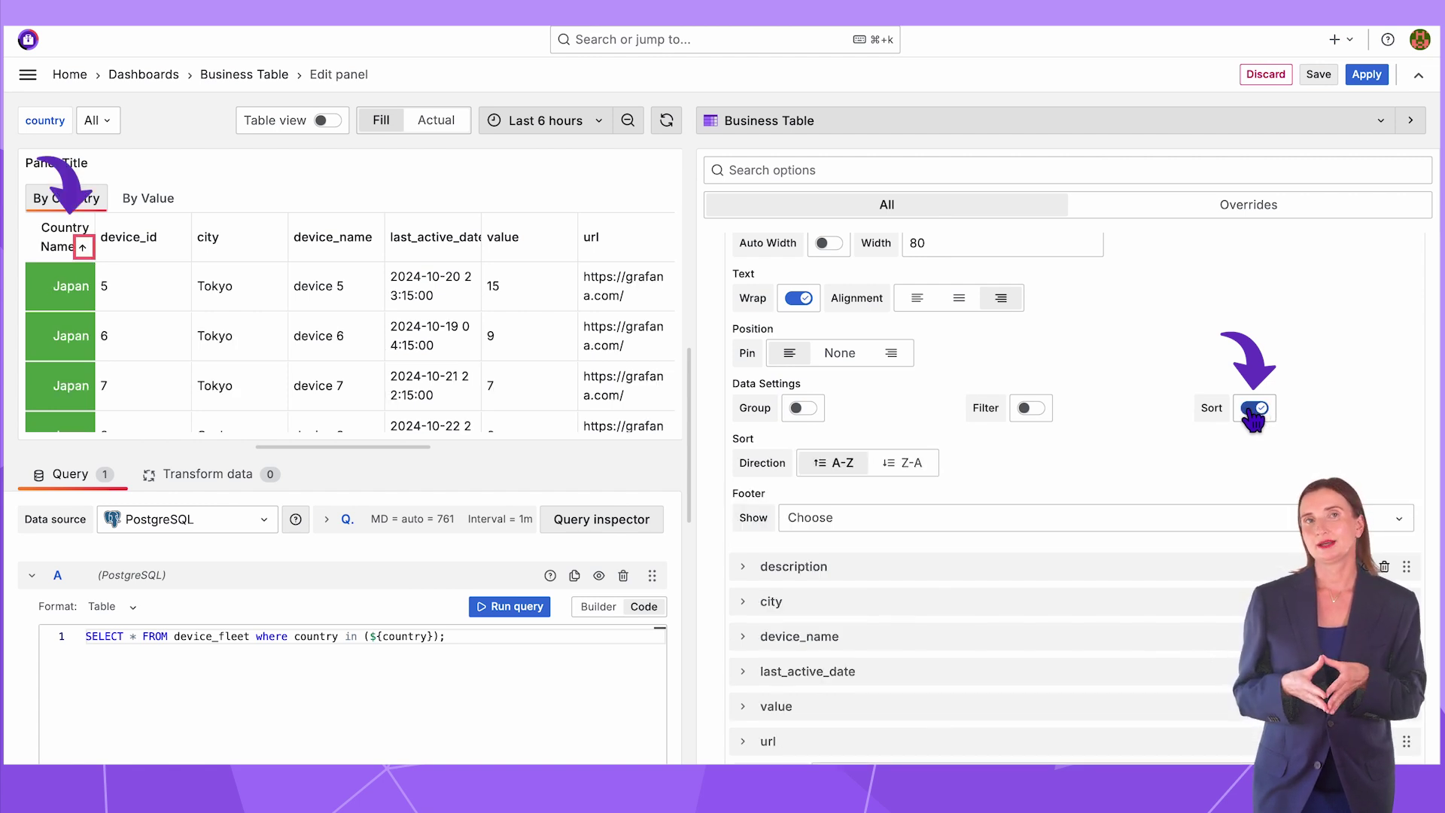
pyautogui.click(85, 249)
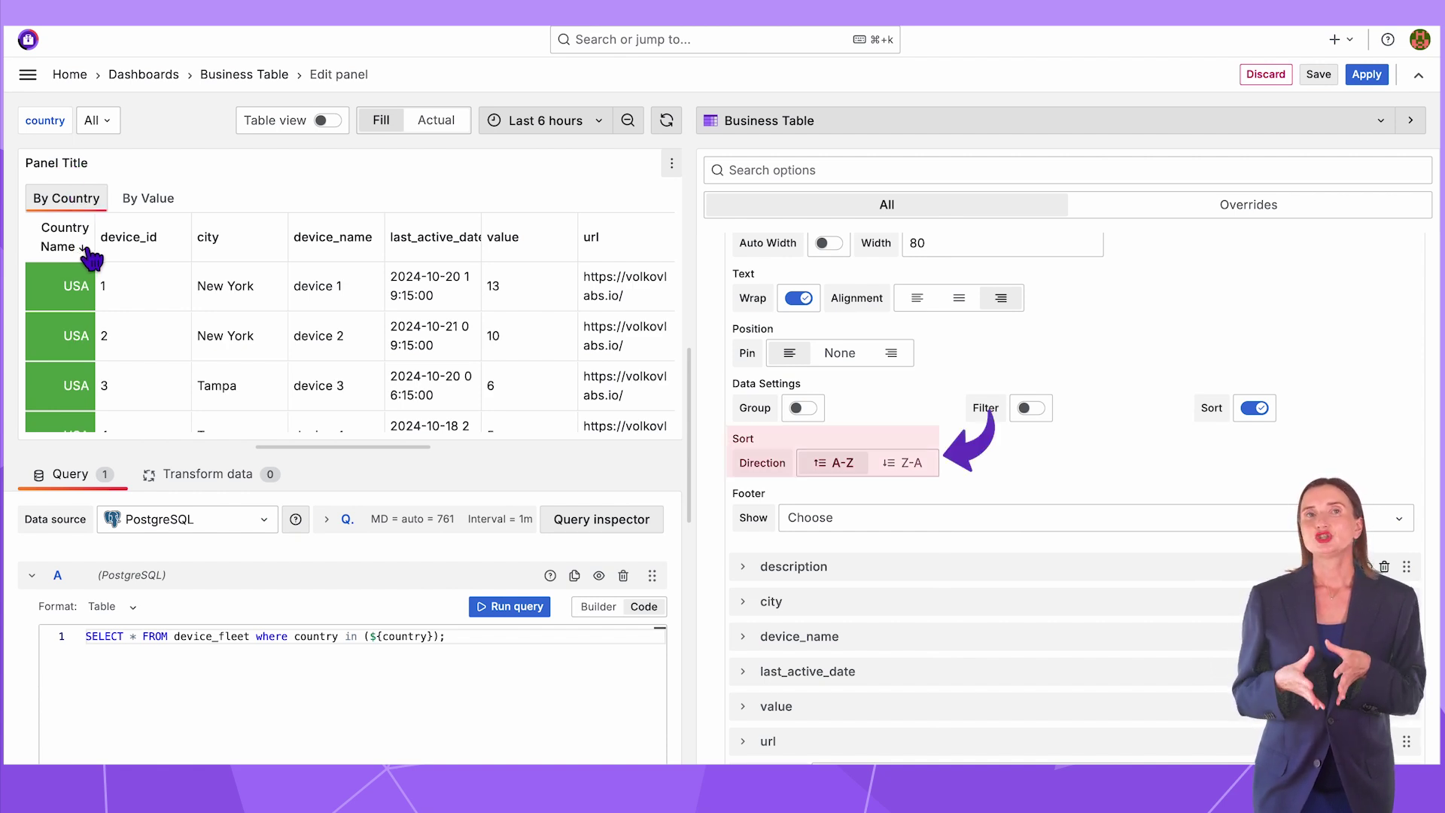
pyautogui.moveTo(381, 451); pyautogui.dragTo(381, 602)
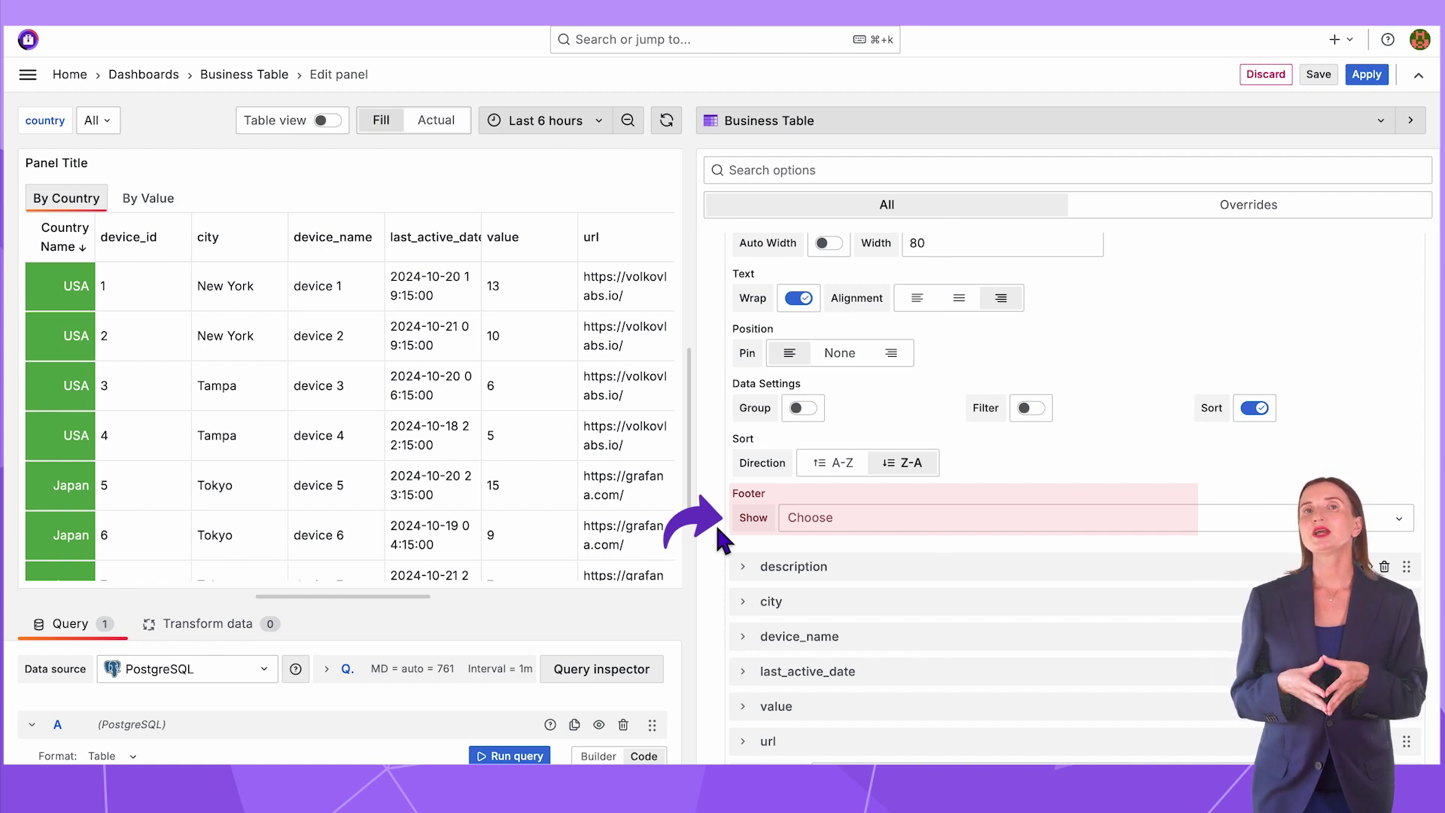
# - Set the value column's footer to show Total, giving 146 beneath the table
pyautogui.scroll(5, 715, 521)
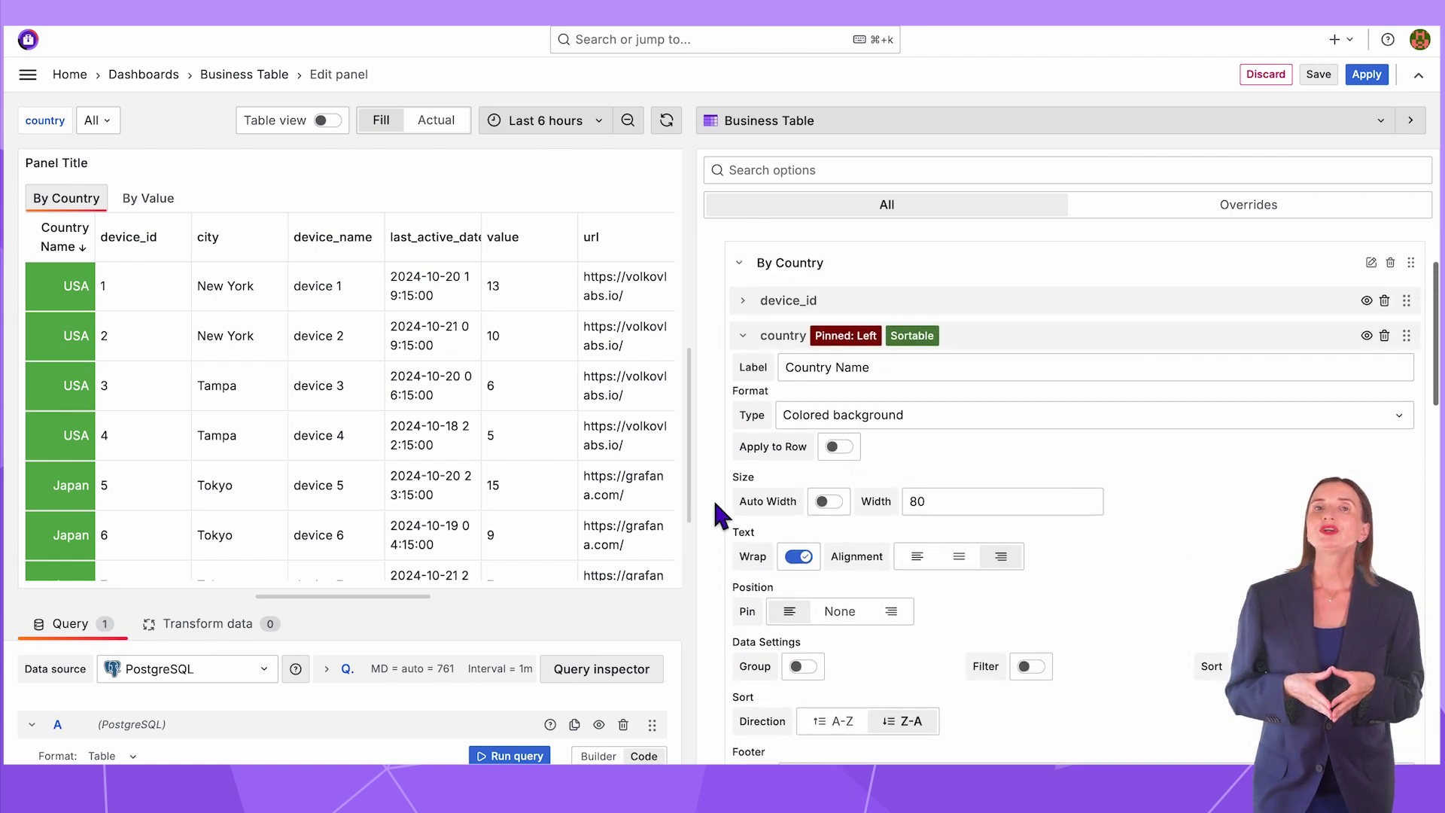
pyautogui.click(743, 338)
pyautogui.click(743, 513)
pyautogui.scroll(-3, 745, 557)
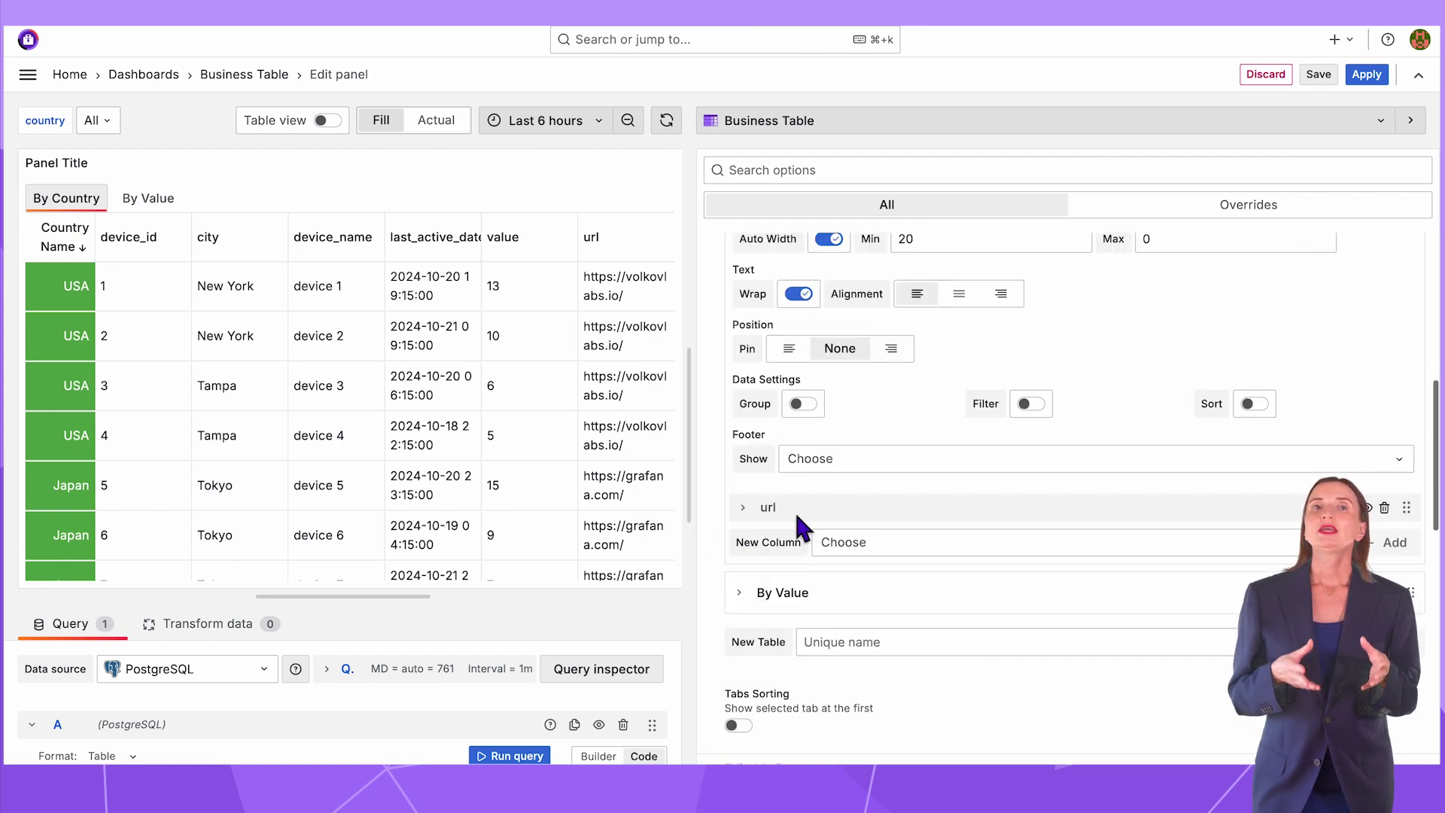
pyautogui.click(849, 461)
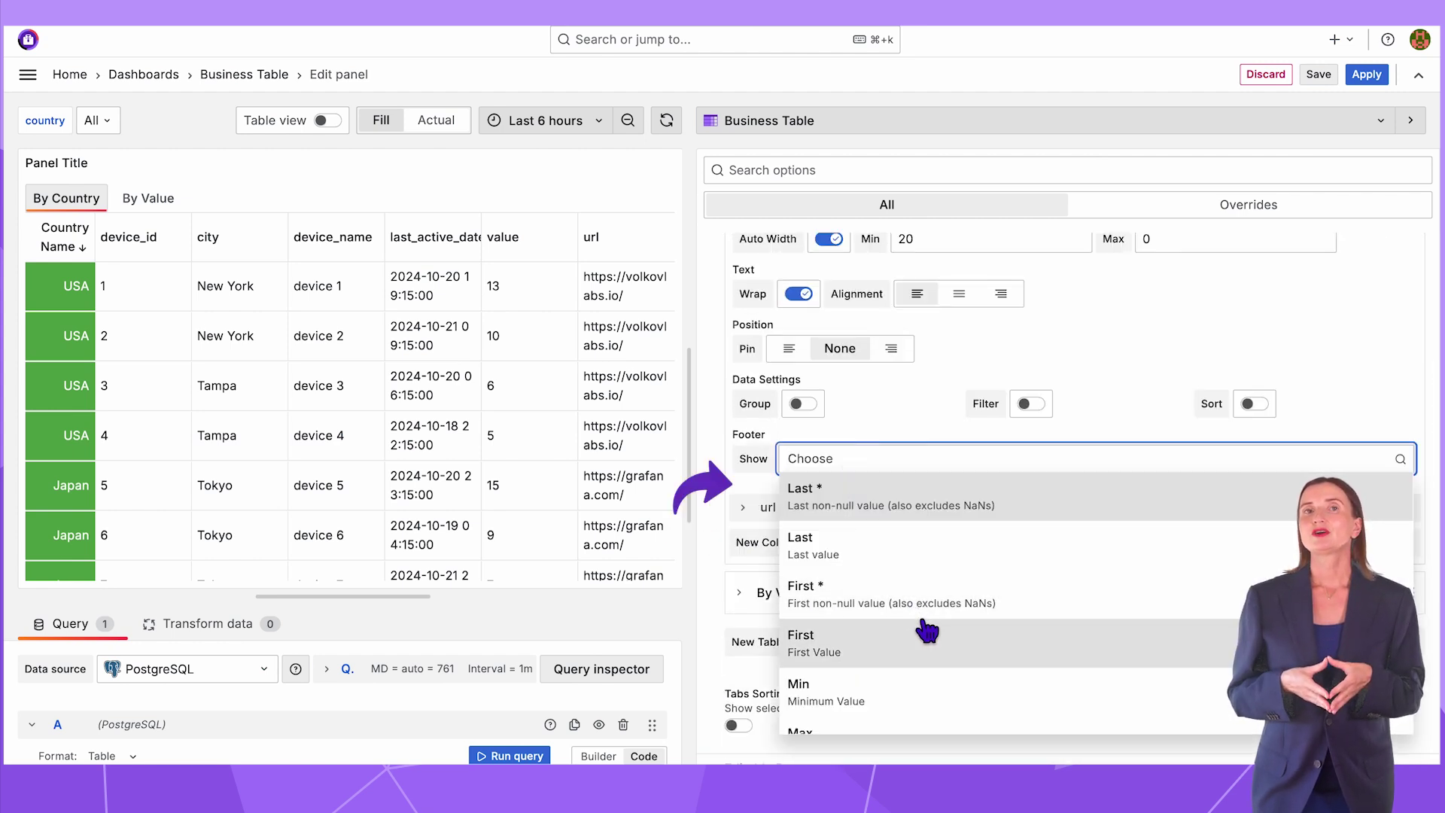
pyautogui.scroll(-3, 922, 629)
pyautogui.scroll(-5, 926, 630)
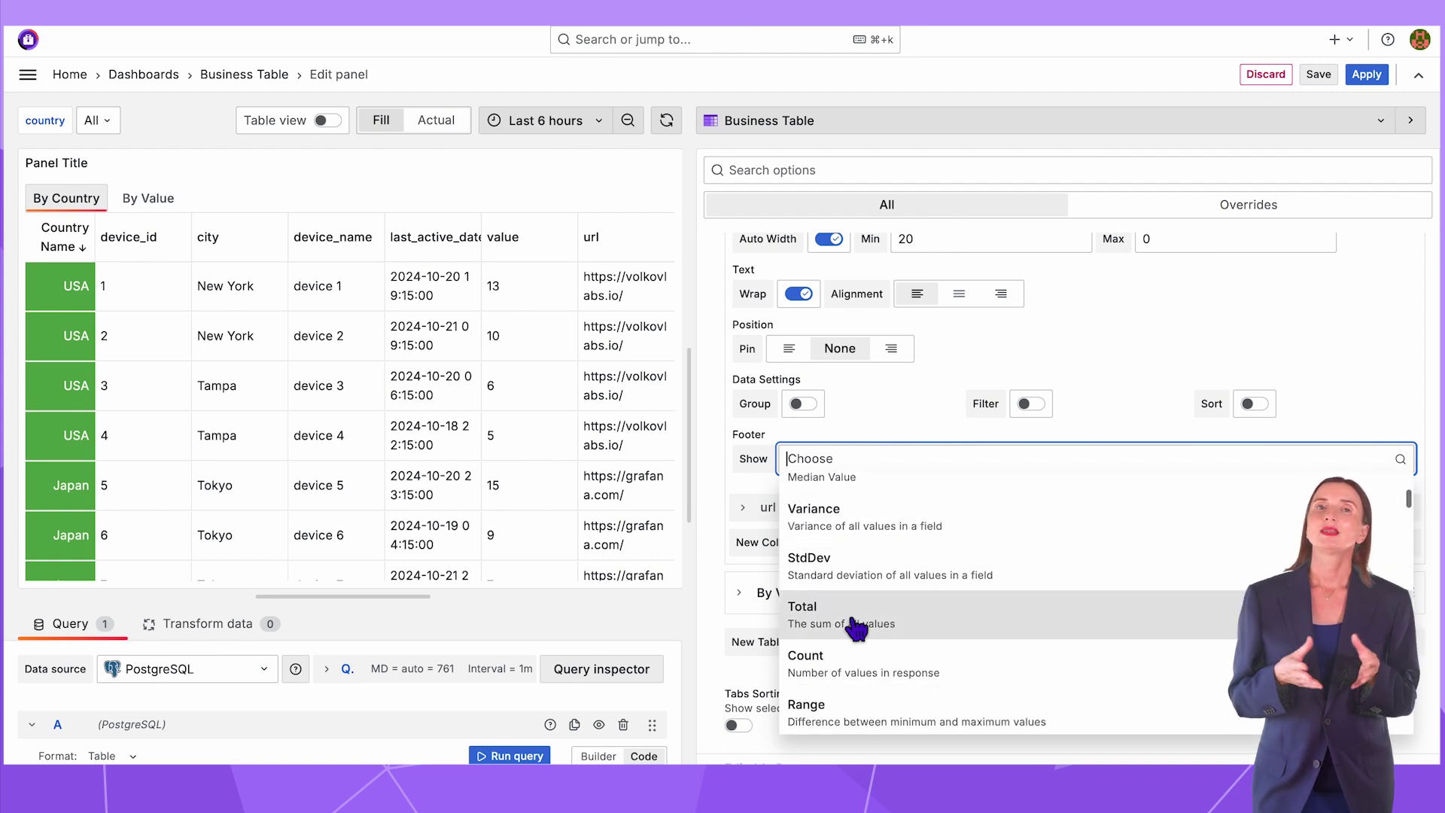
pyautogui.click(856, 627)
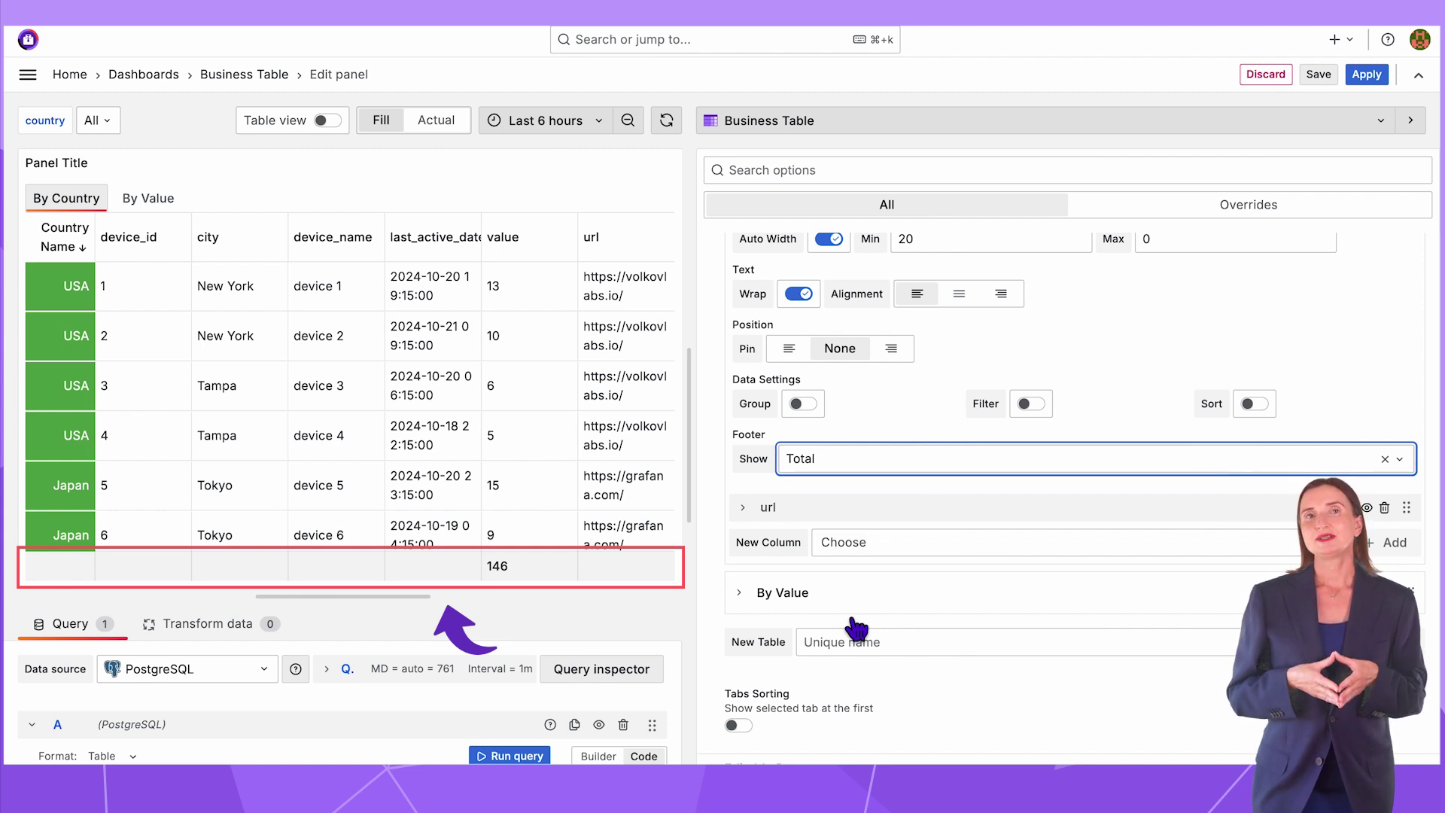
pyautogui.scroll(10, 856, 627)
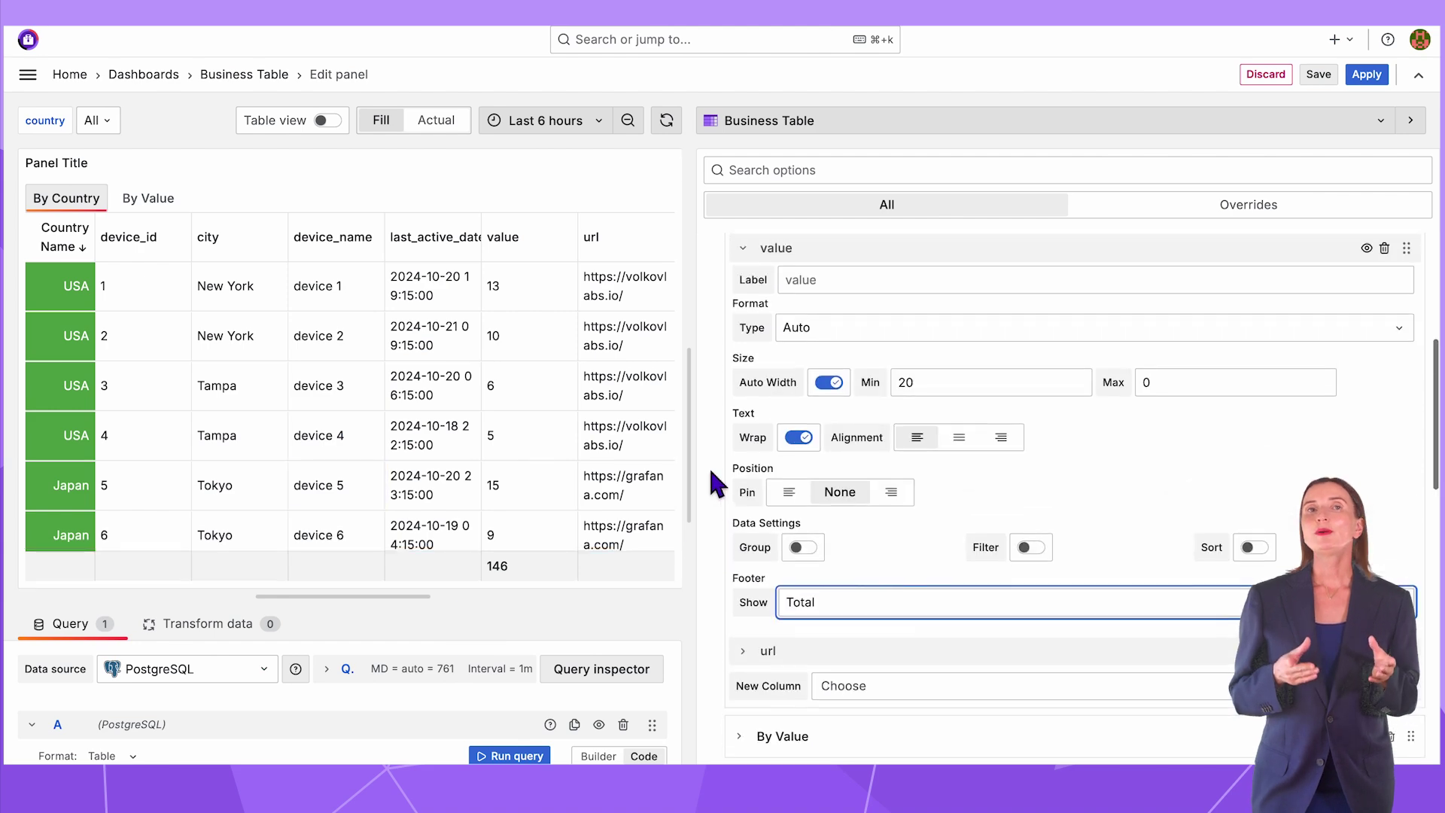
# - Group the table rows by country and check that the USA group expands and collapses
pyautogui.click(743, 317)
pyautogui.scroll(-5, 712, 542)
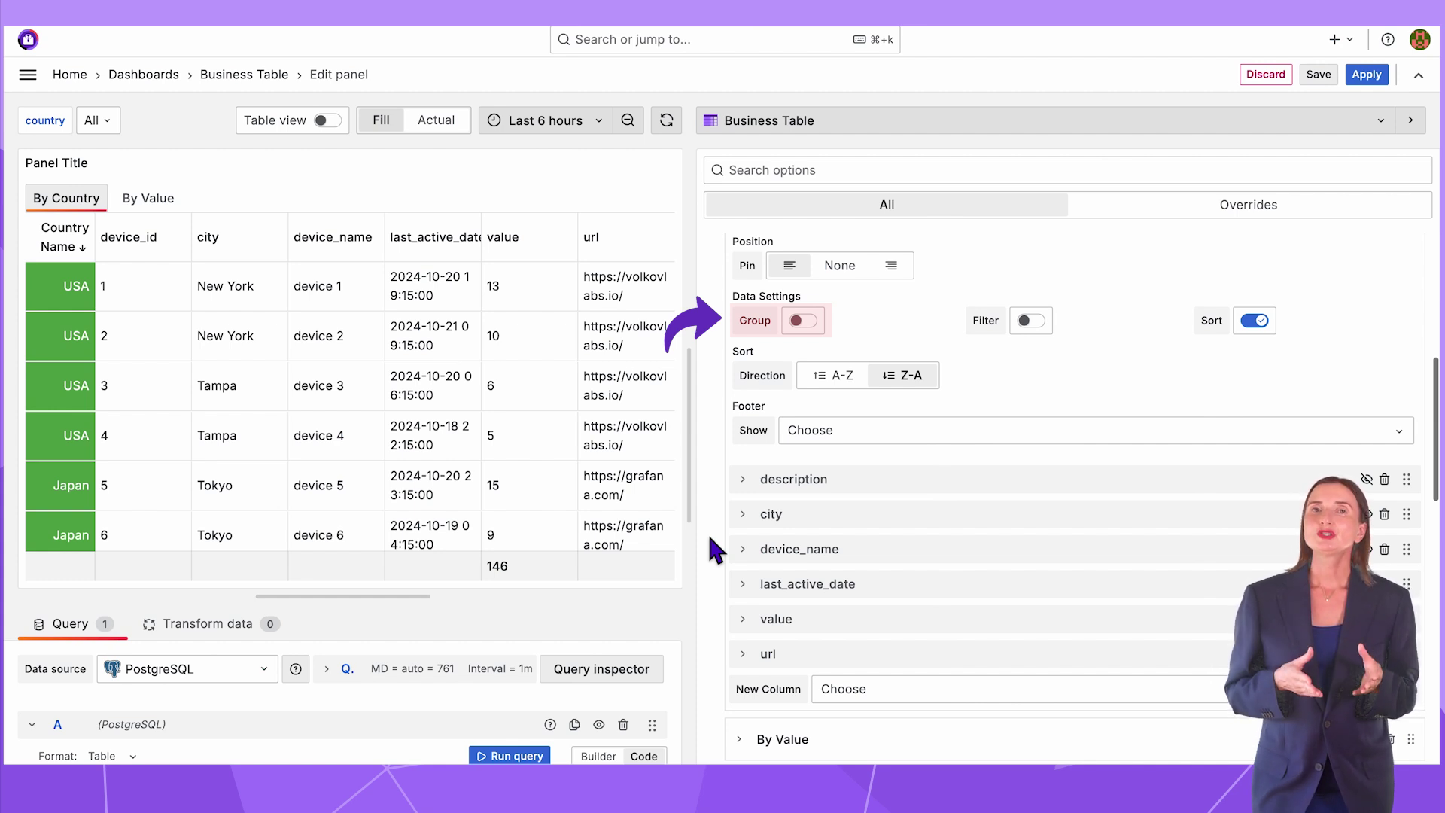
pyautogui.click(802, 320)
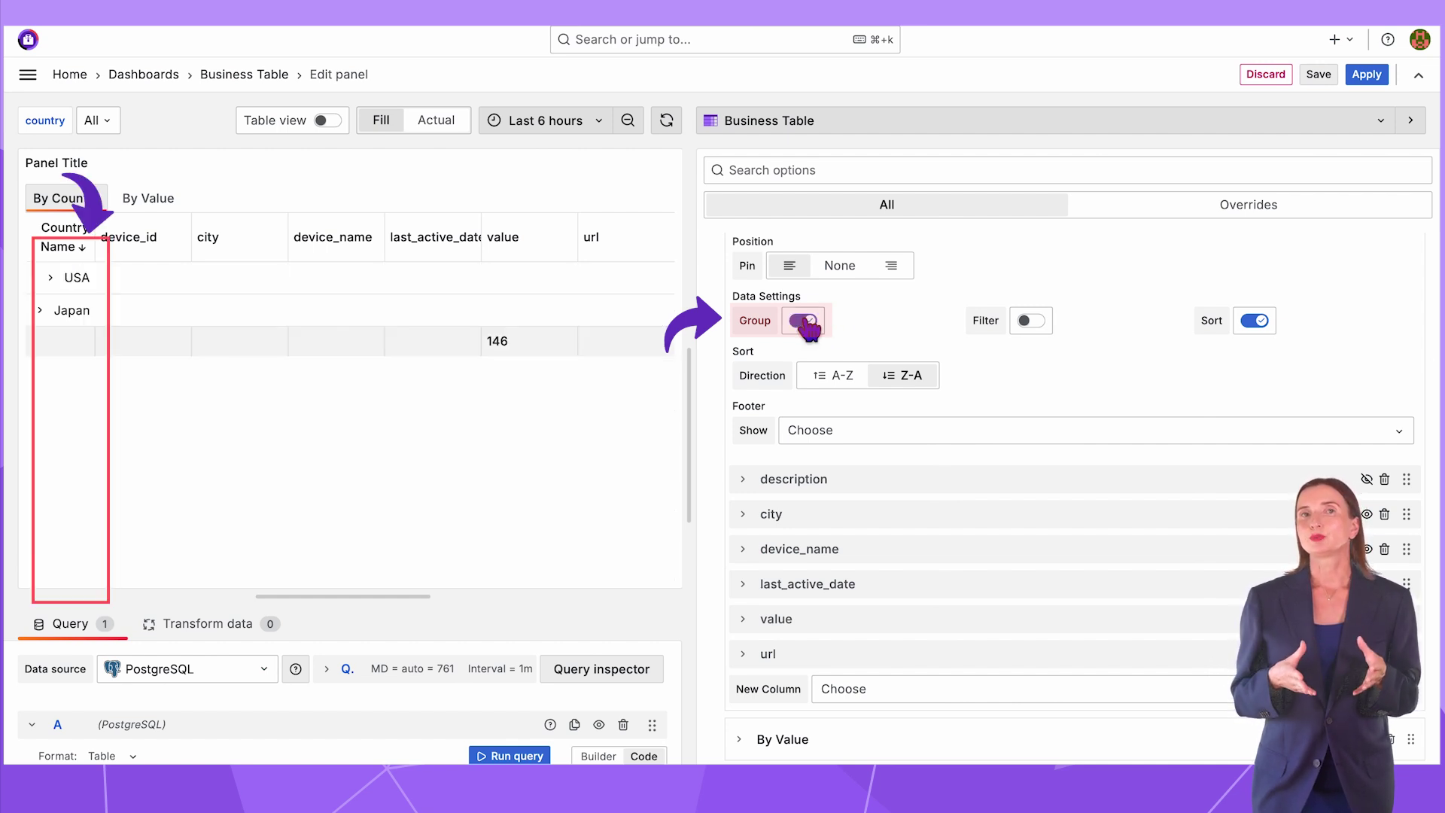
pyautogui.click(50, 277)
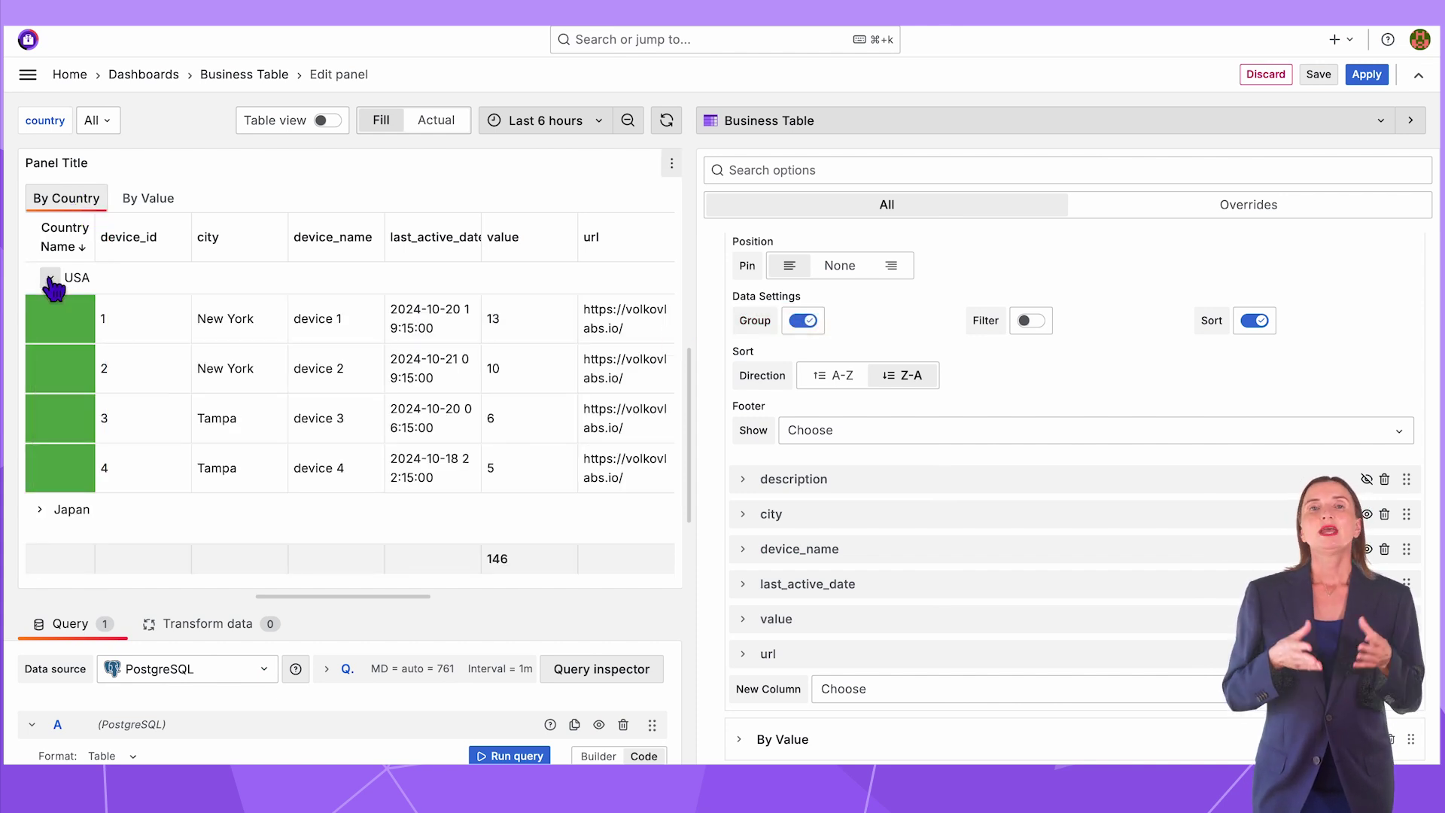
pyautogui.click(51, 277)
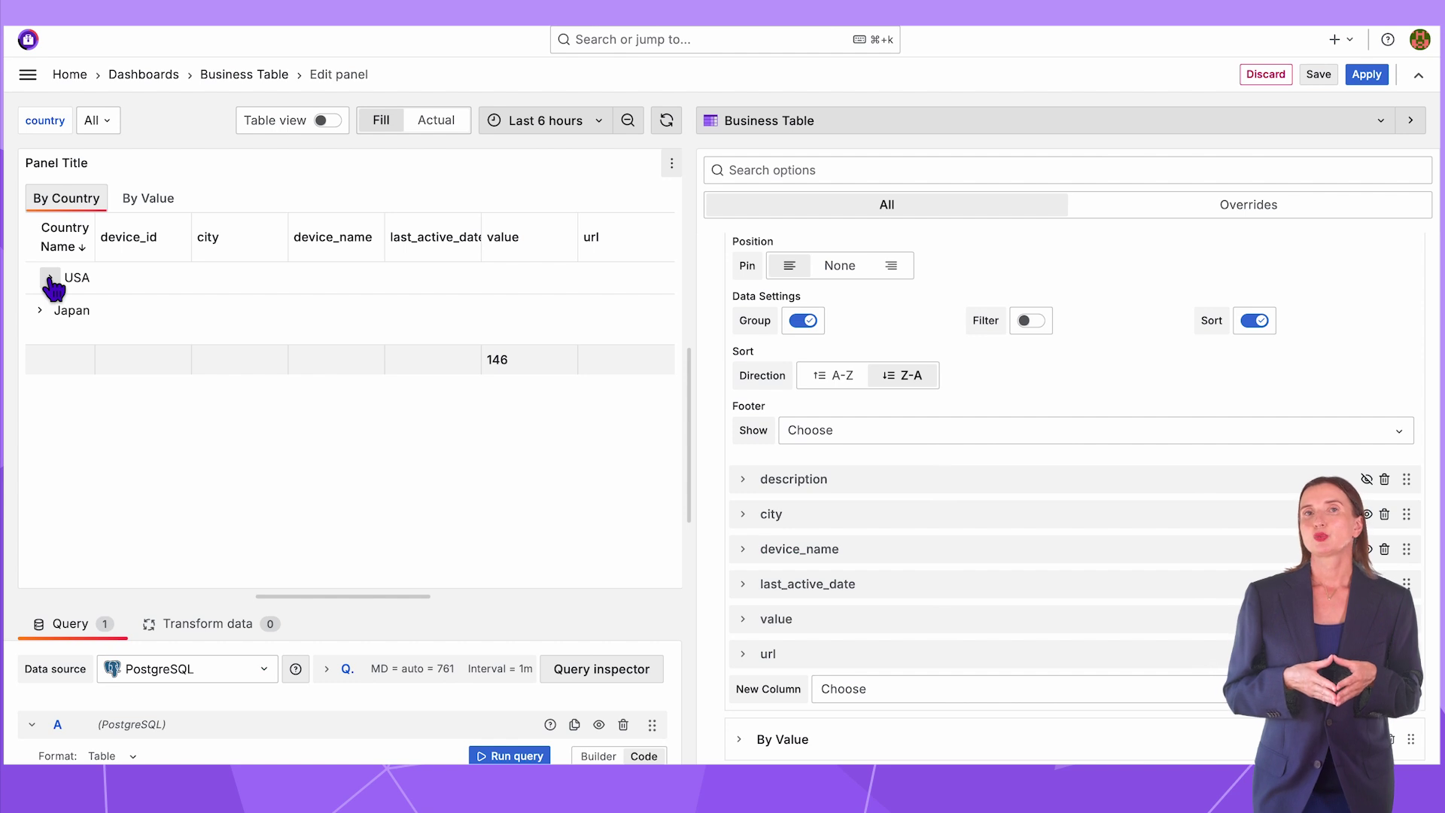
# - Turn on Group for the city column to nest rows by city
pyautogui.scroll(5, 711, 340)
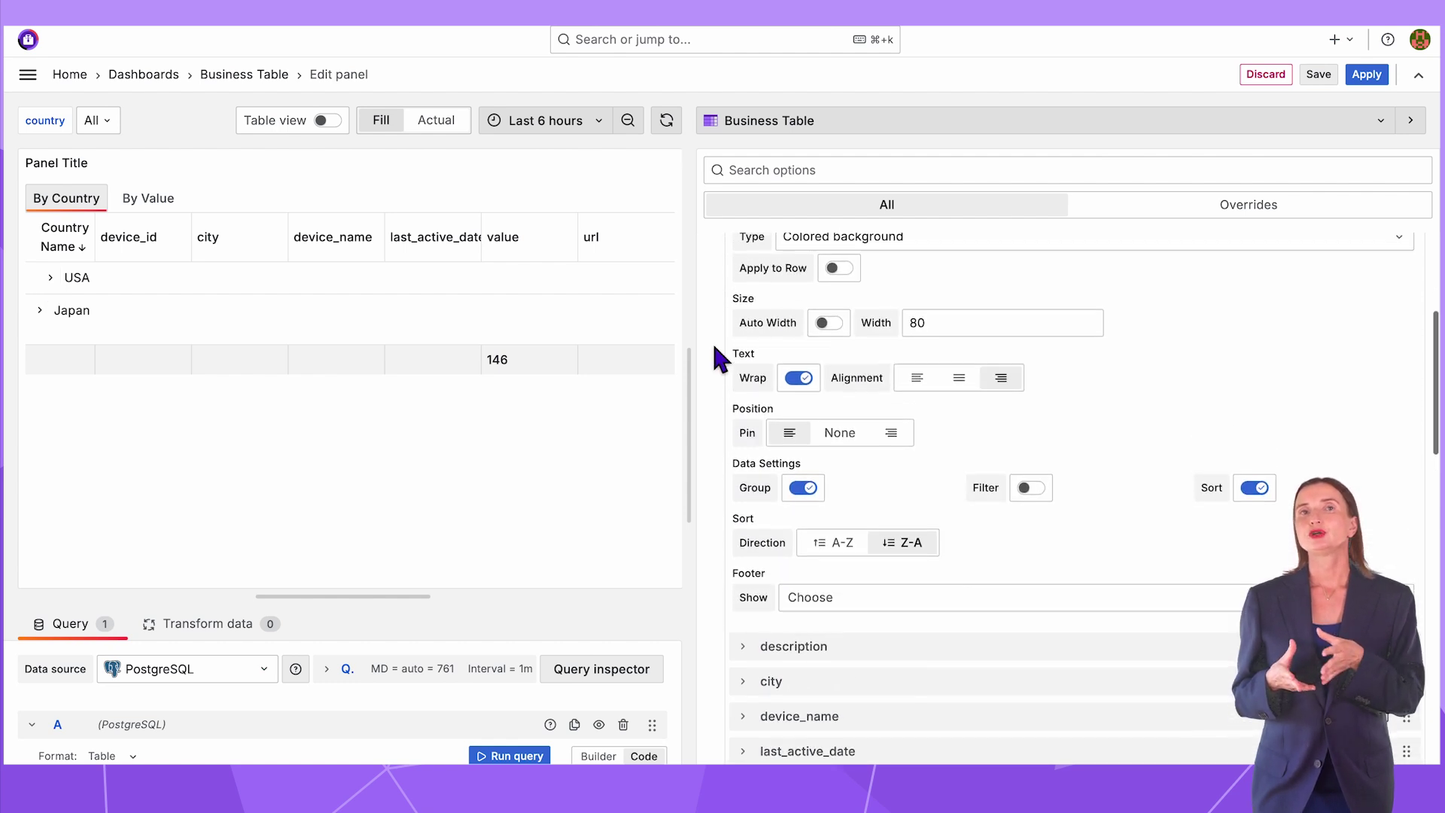
pyautogui.click(743, 315)
pyautogui.click(743, 385)
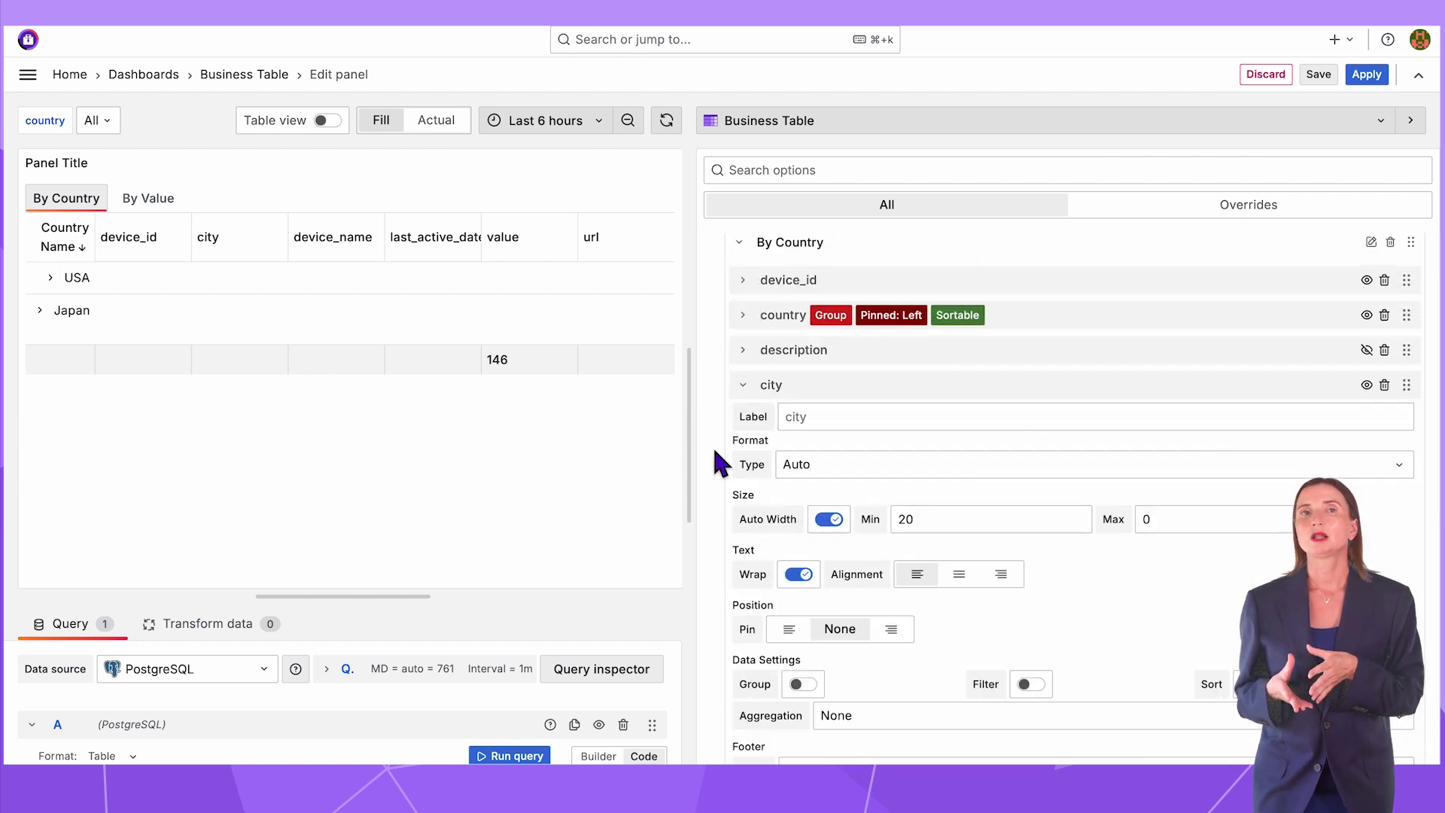
pyautogui.scroll(-5, 712, 444)
pyautogui.click(802, 307)
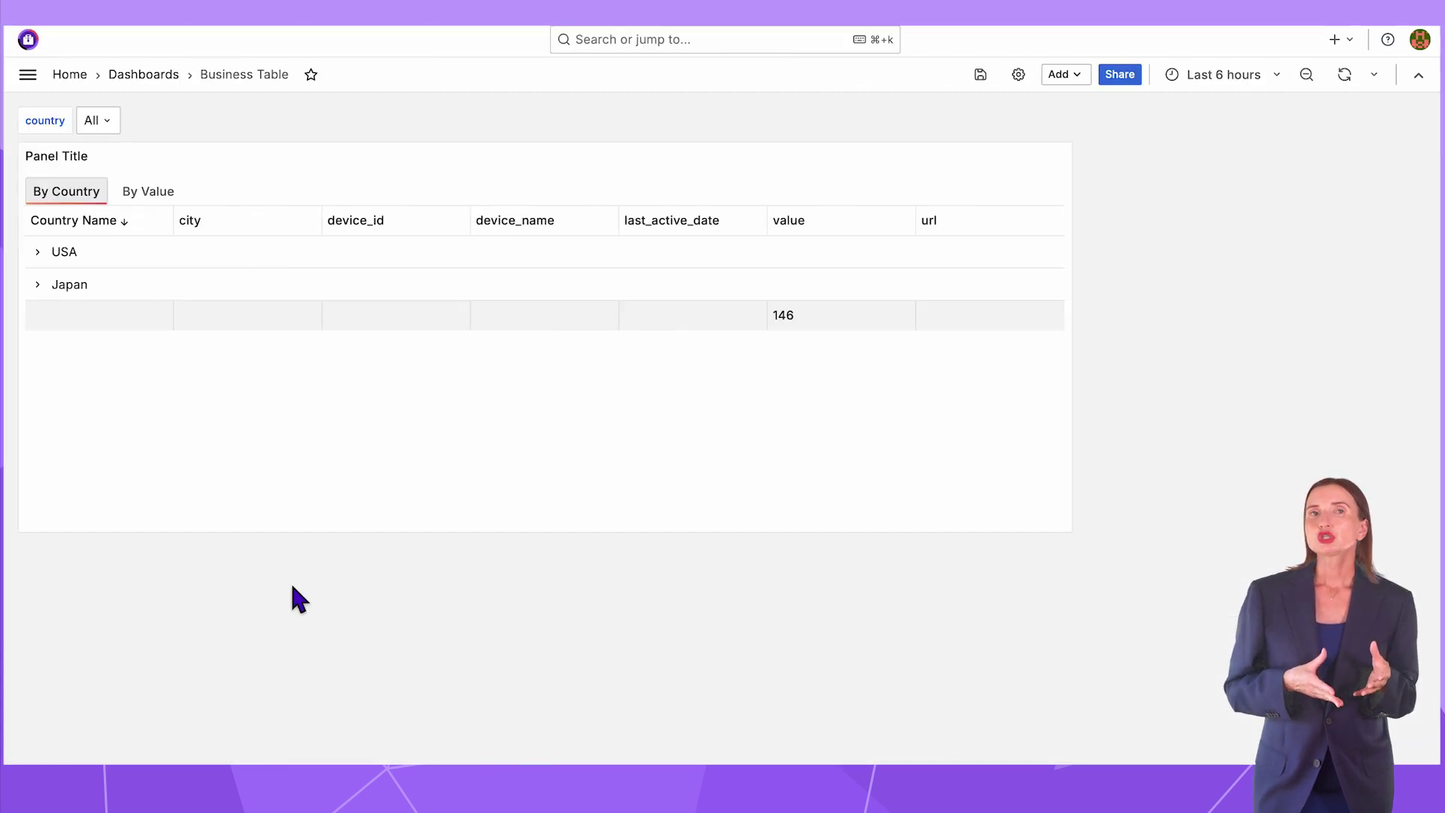
# - Expand the USA and New York groups and set the value column's Aggregation to Sum
pyautogui.click(38, 252)
pyautogui.click(186, 285)
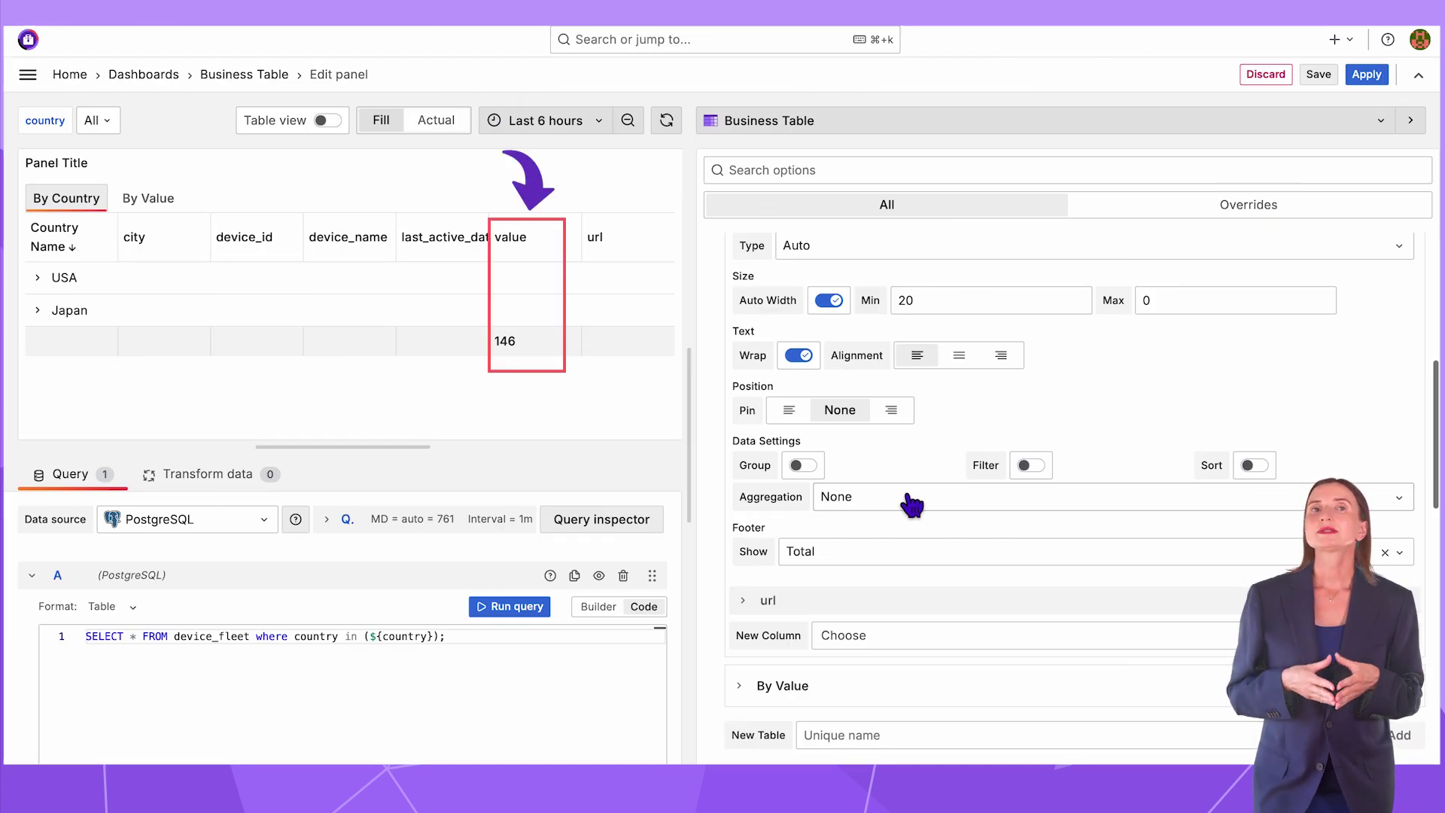
pyautogui.click(912, 506)
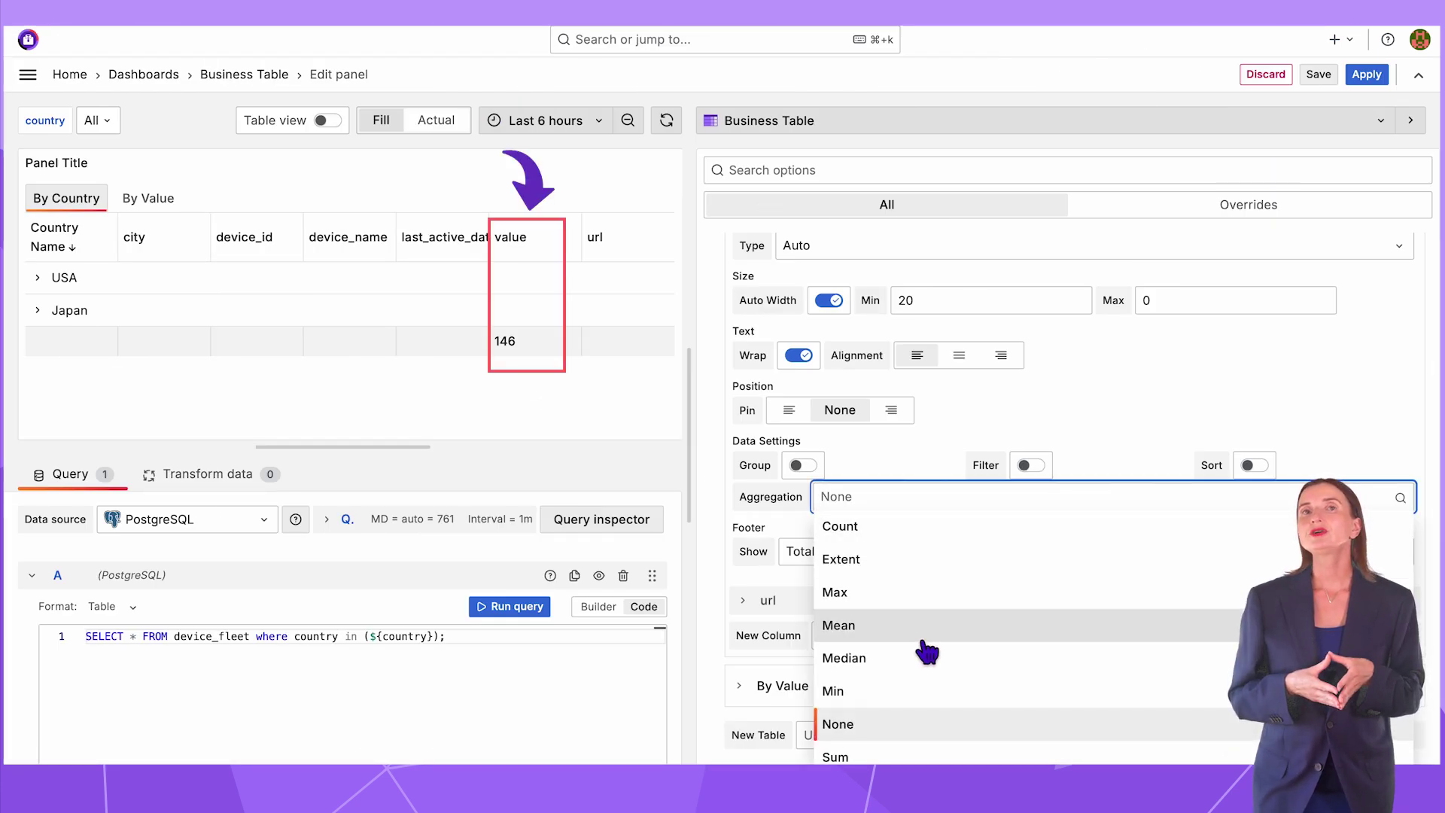
pyautogui.scroll(-2, 922, 645)
pyautogui.click(910, 691)
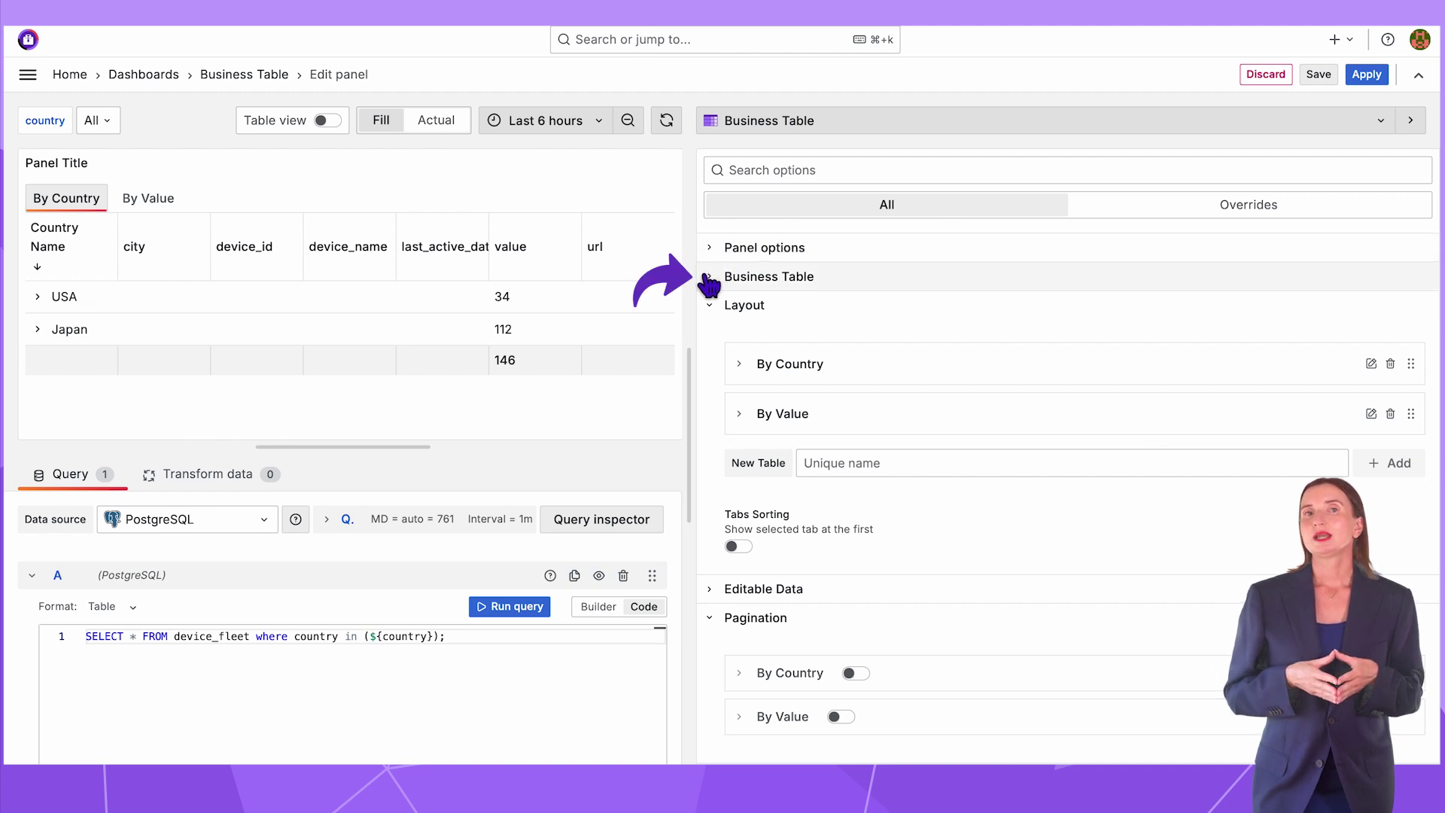
# - Switch on Exportable in the Business Table options and download the table data as CSV
pyautogui.click(709, 278)
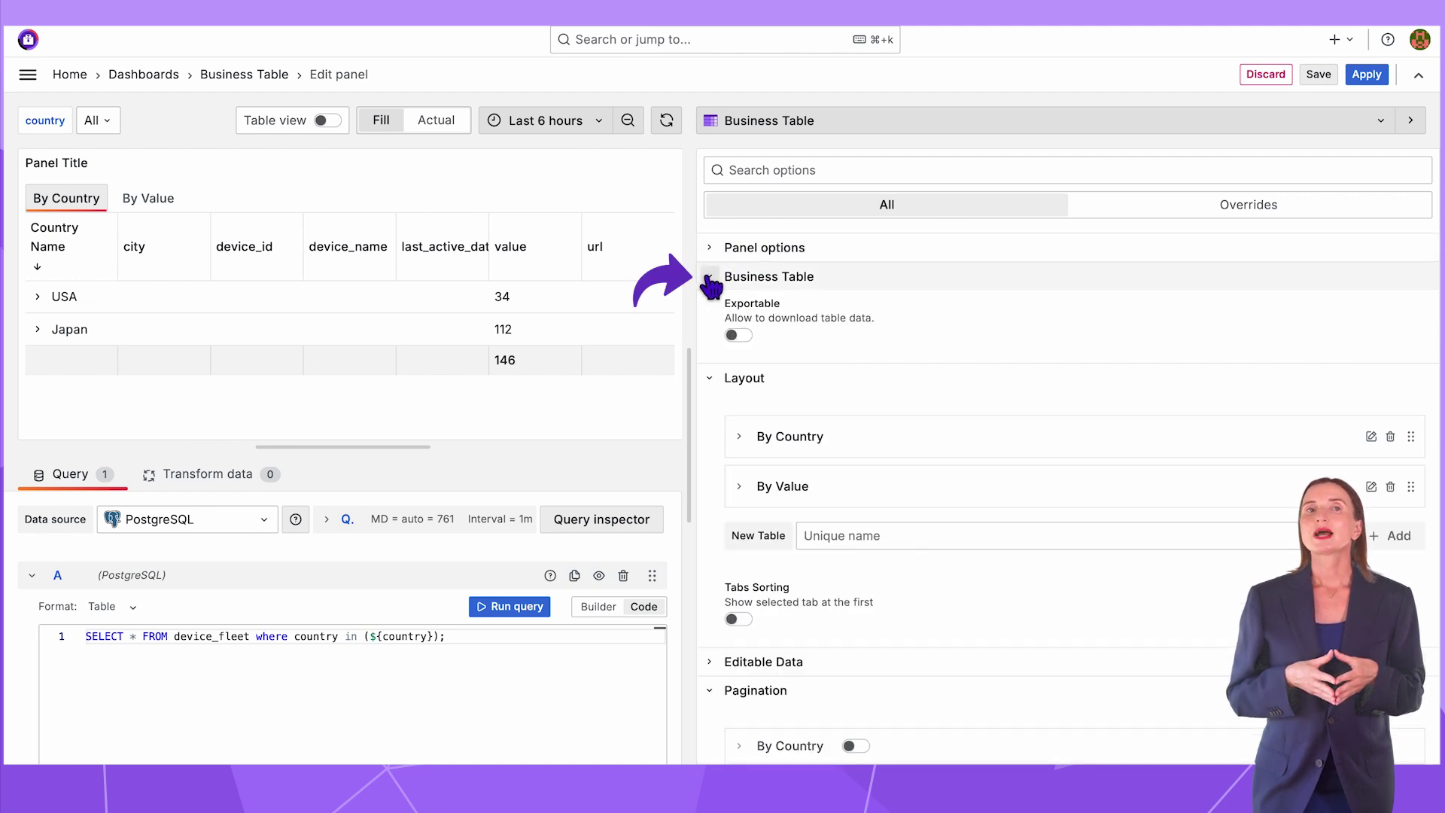
pyautogui.click(742, 337)
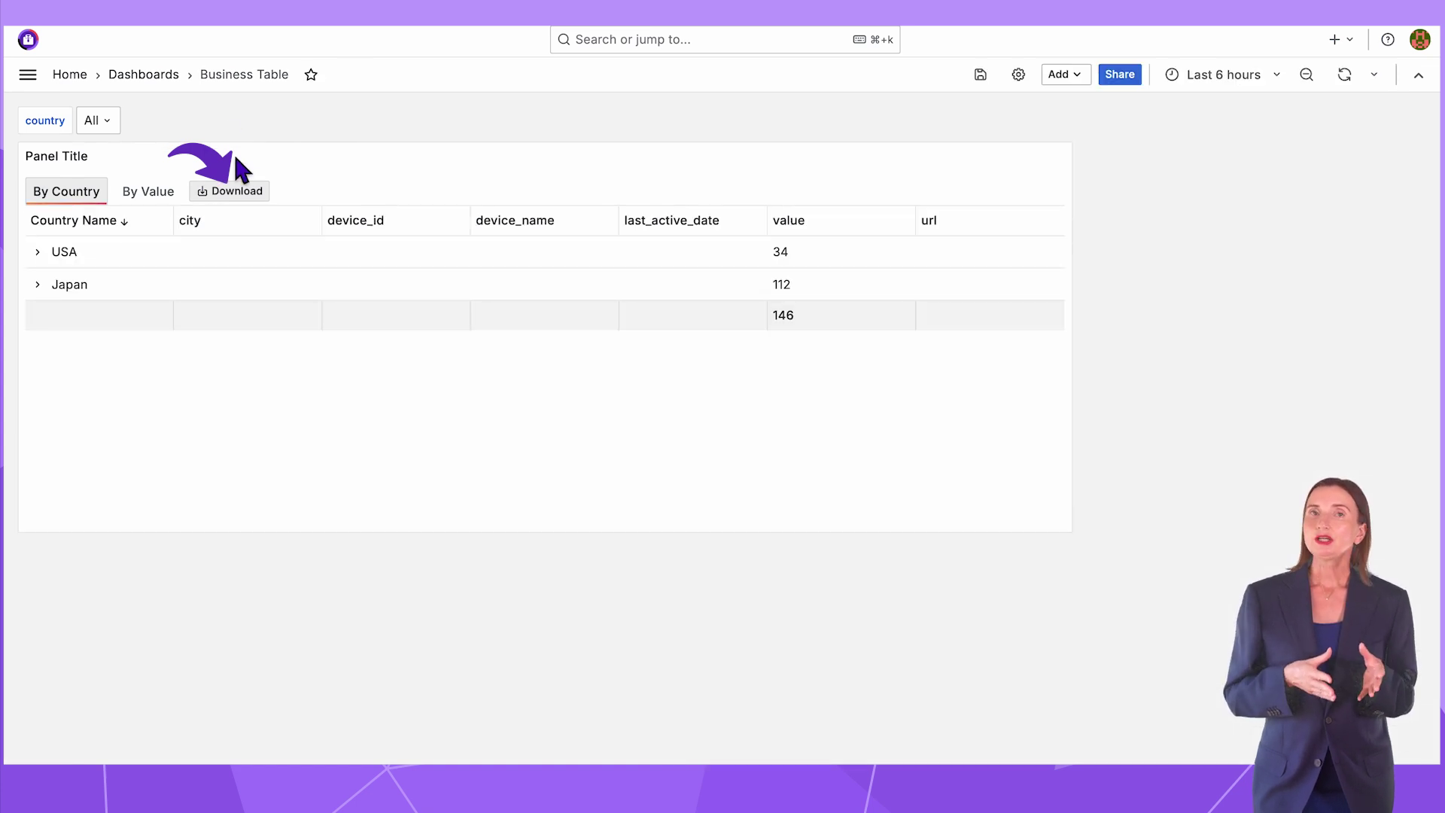
pyautogui.click(234, 192)
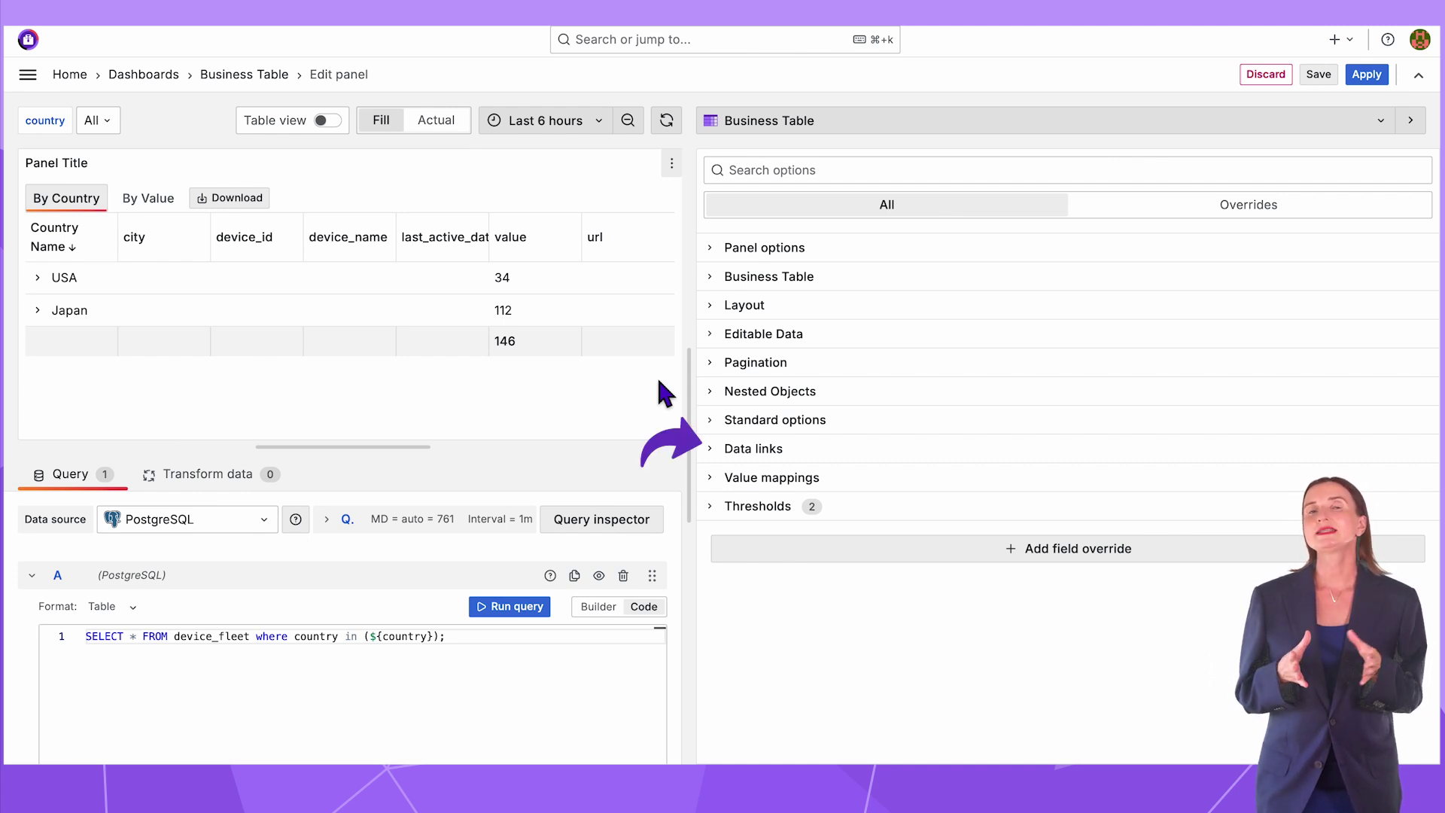
# - Add a data link titled 'Open a link' with URL ${__data.fields.url}
pyautogui.click(752, 449)
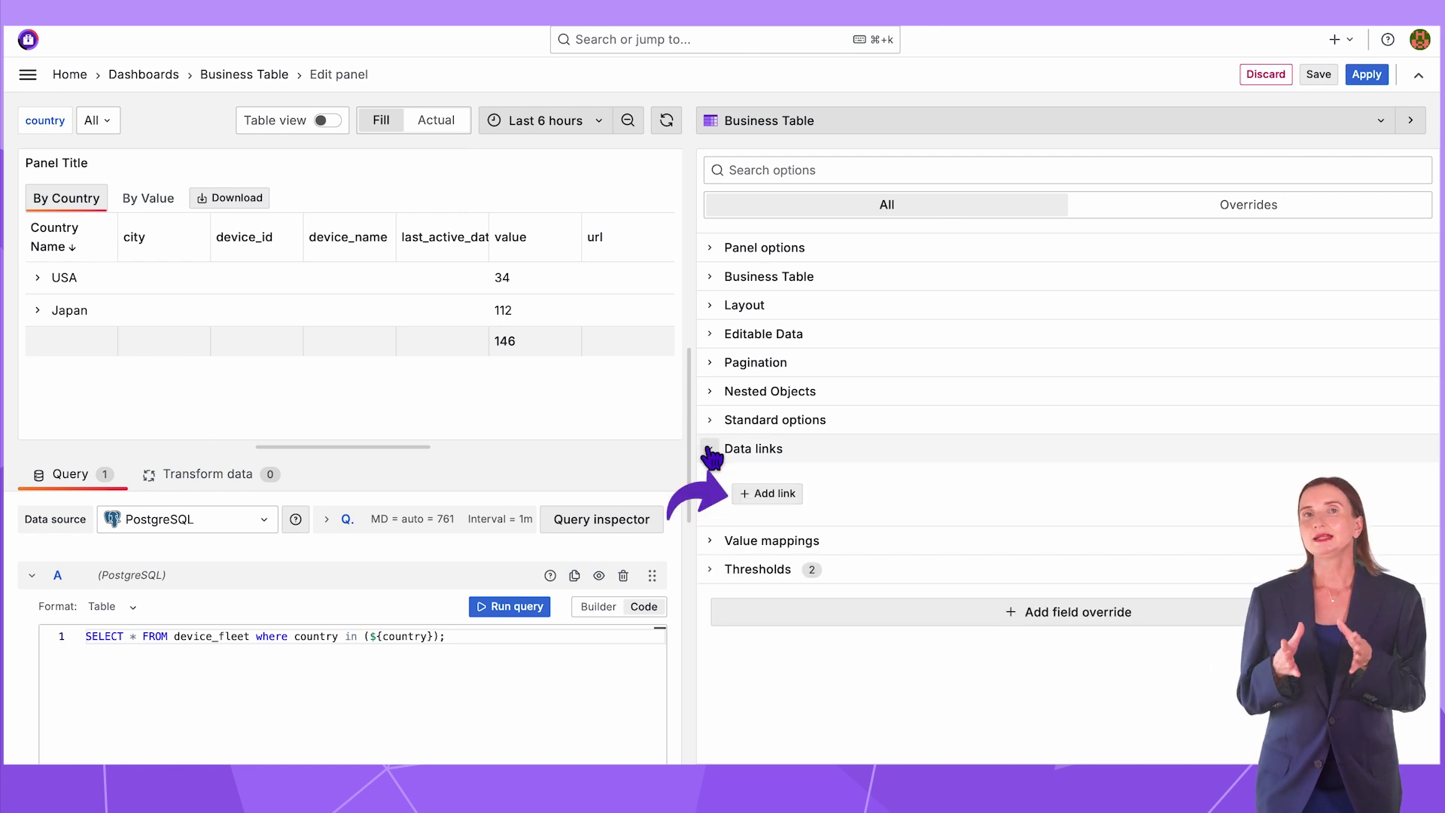
pyautogui.click(768, 494)
pyautogui.write('Open a link')
pyautogui.press('Tab')
pyautogui.write('${__data.fields.url}')
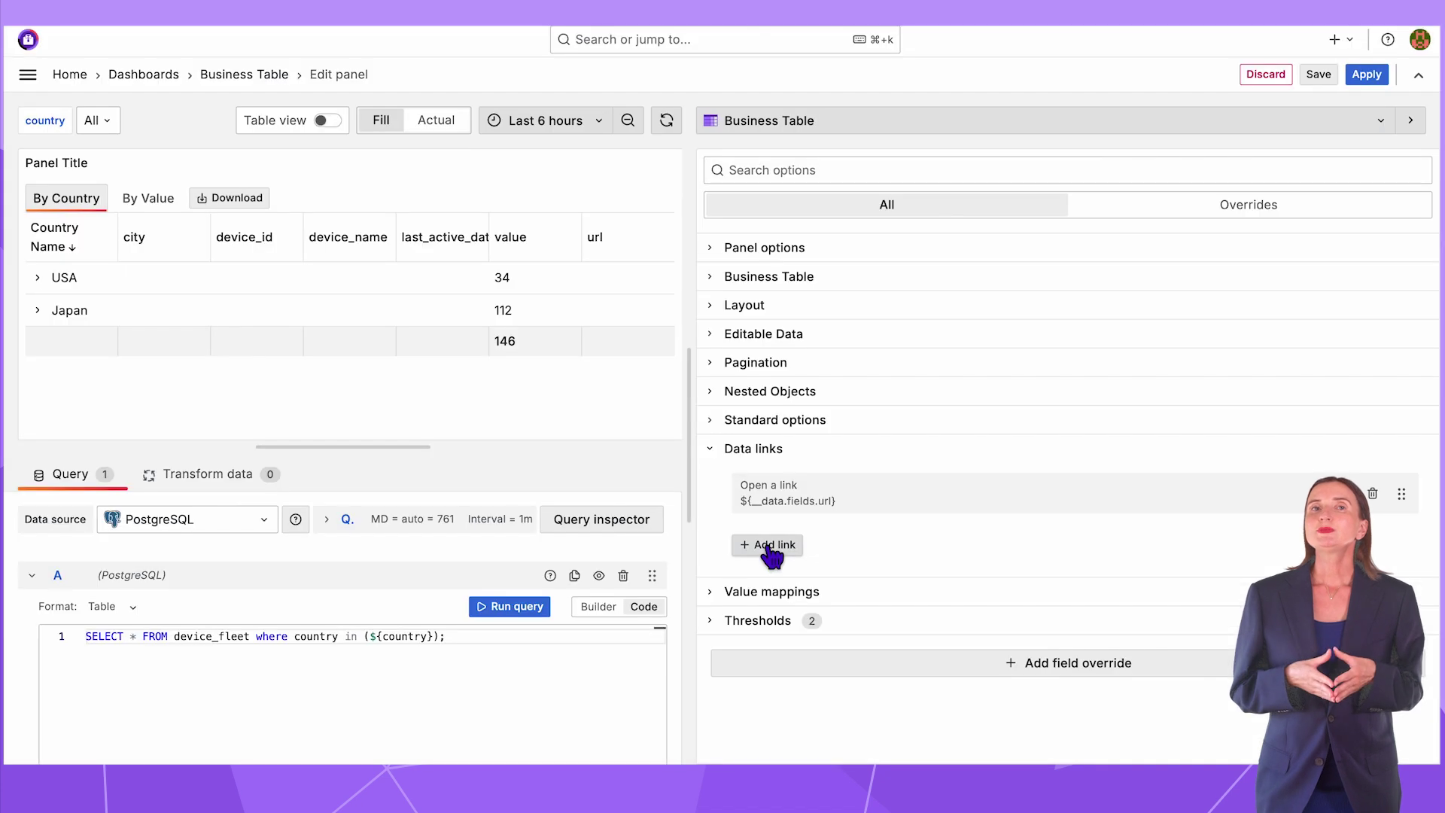
pyautogui.click(768, 545)
# - Add a second data link, 'Second link', pointing to volkovlabs.io/blog
pyautogui.write('Second link')
pyautogui.click(630, 250)
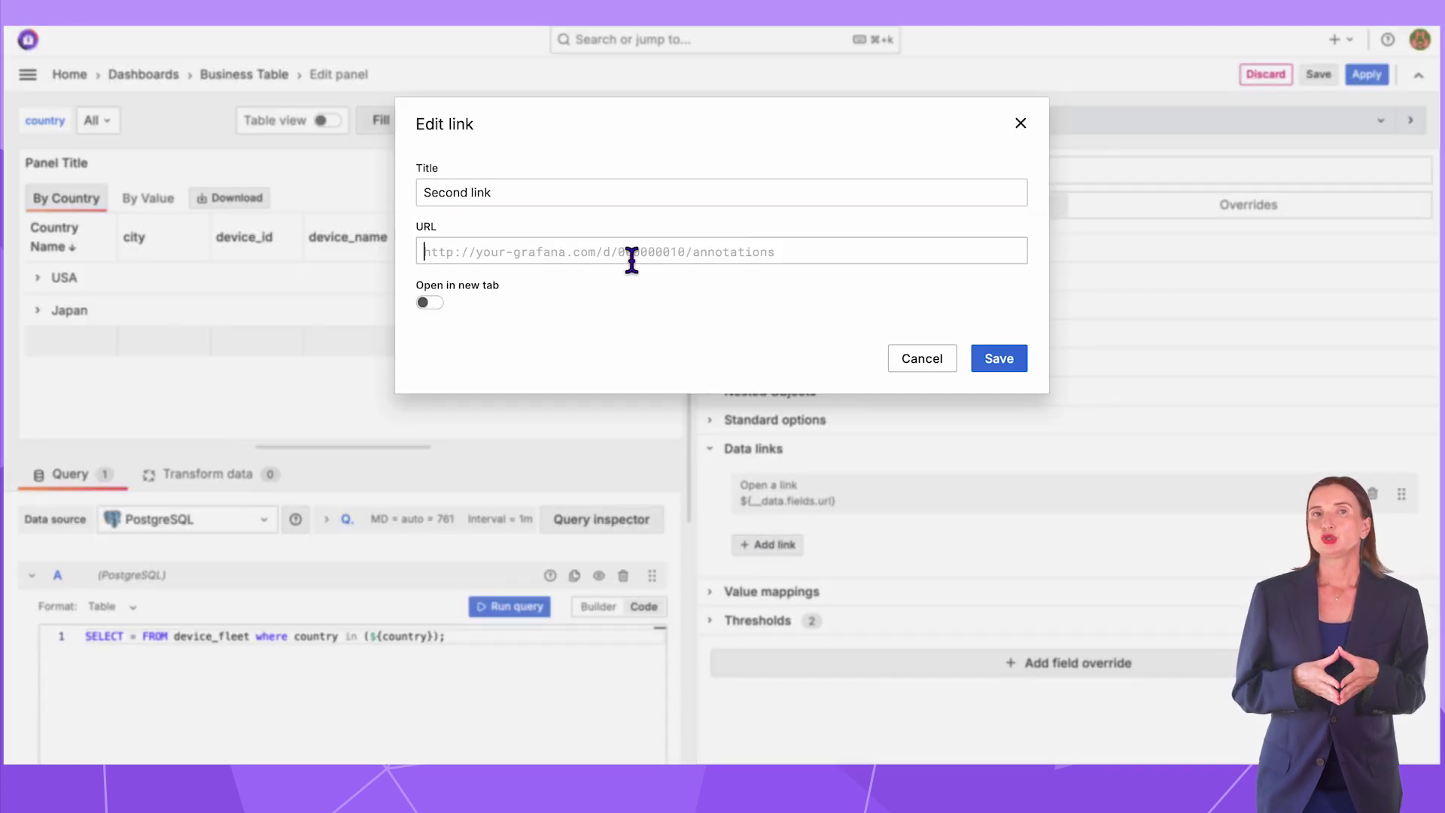
pyautogui.write('volkovlabs.io/blog')
pyautogui.click(1000, 360)
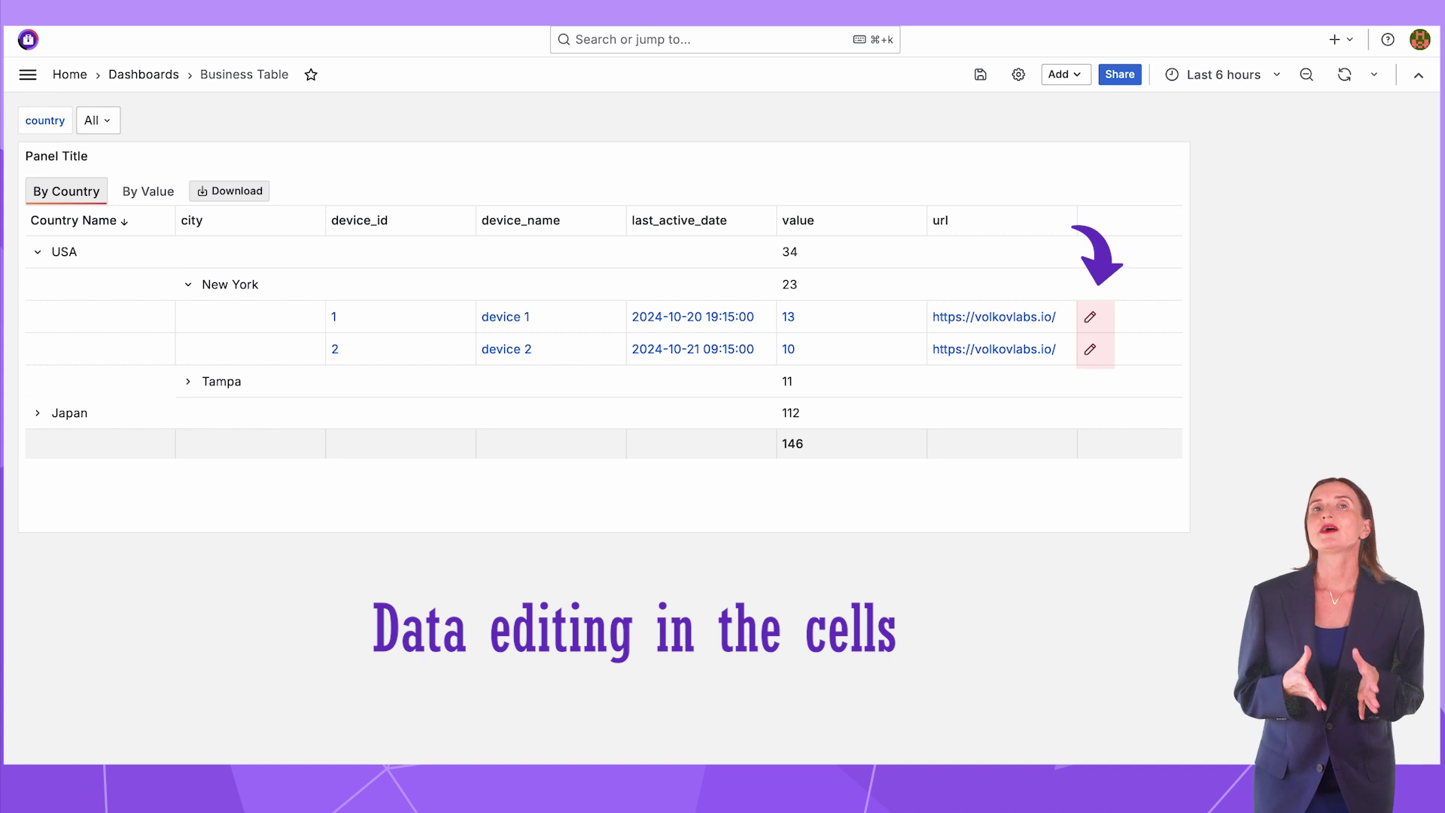
# - Put table row 1 into edit mode, then reopen the panel in the editor
pyautogui.click(1090, 317)
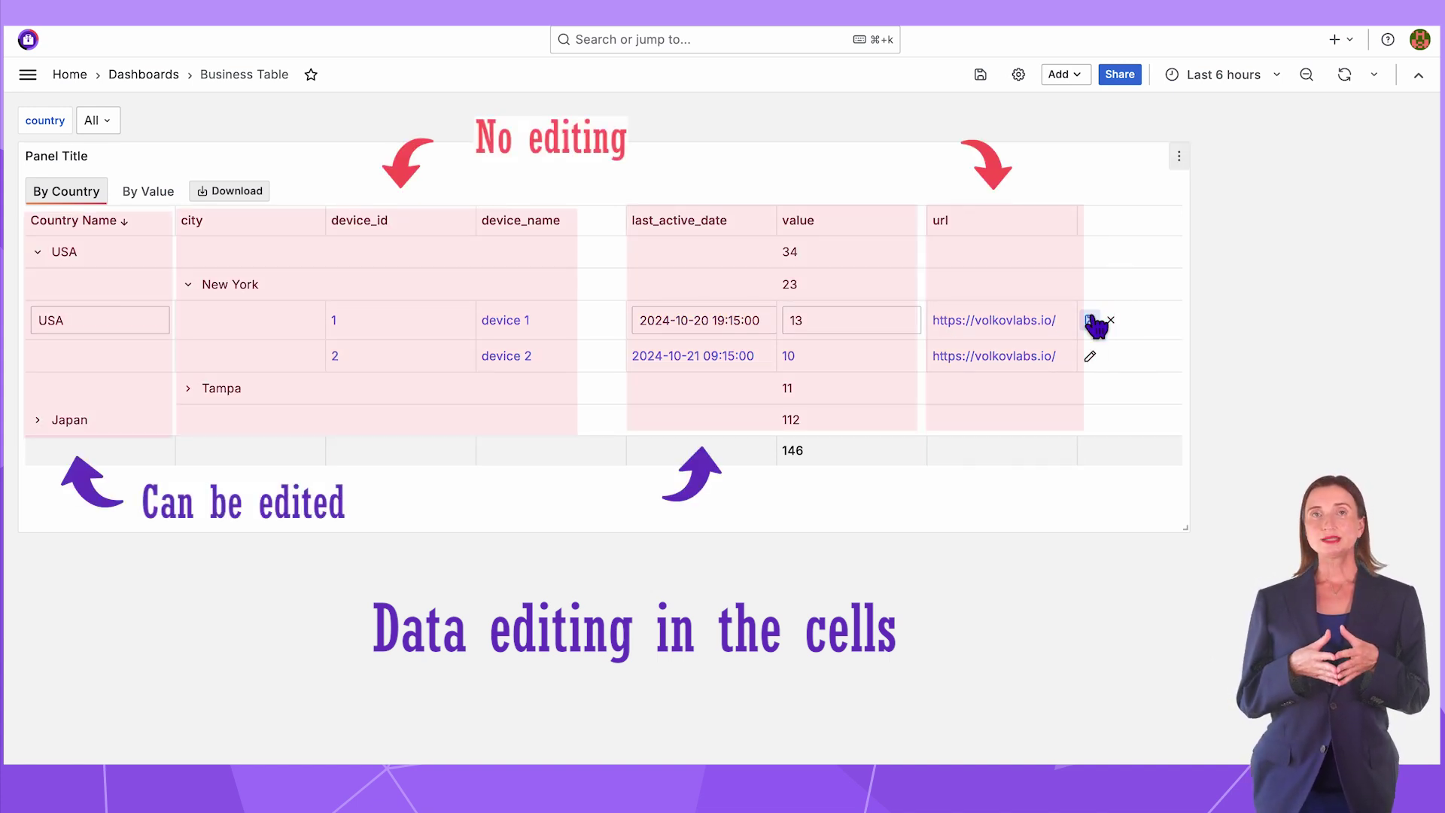
pyautogui.click(1178, 156)
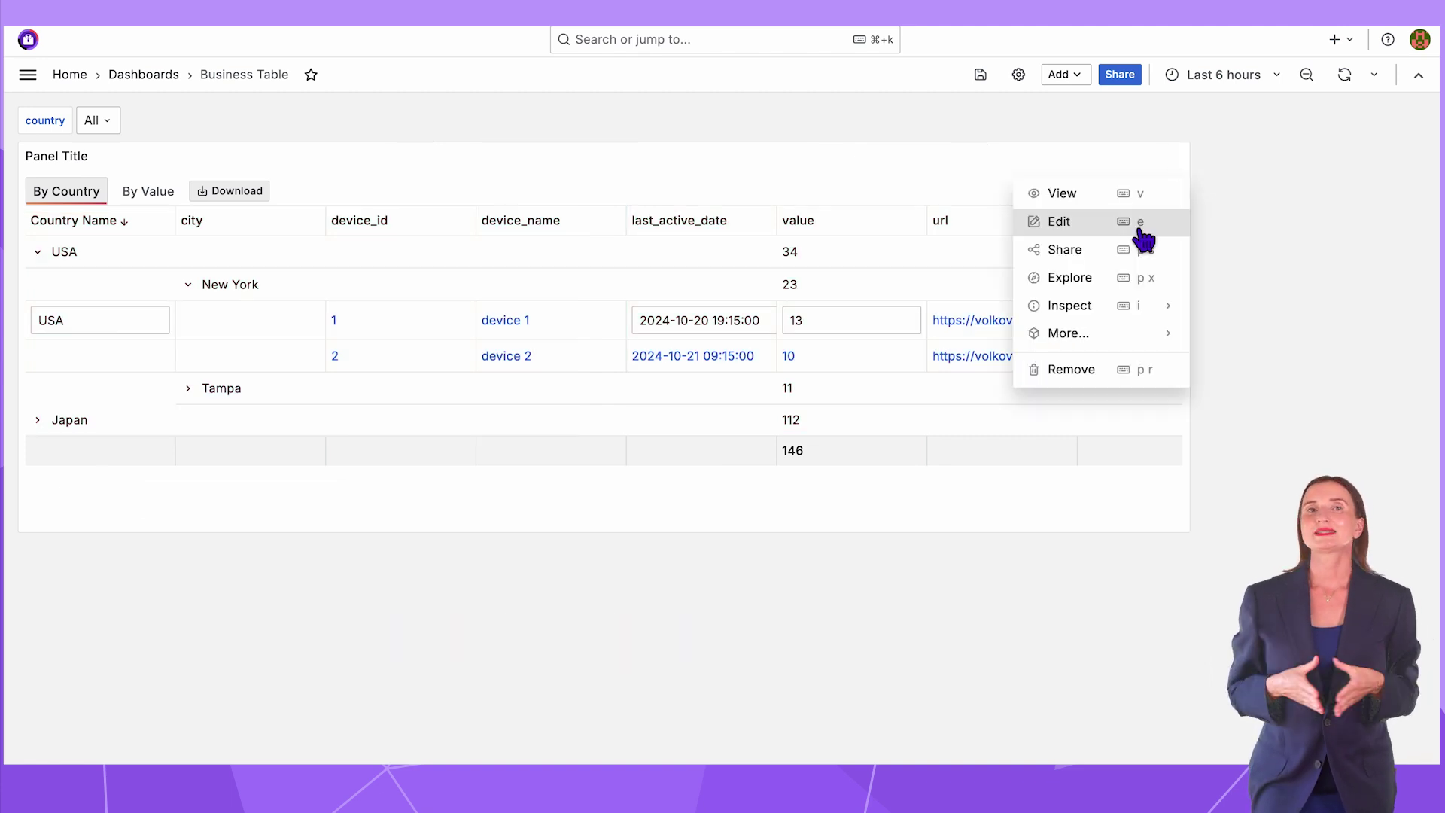
pyautogui.click(1140, 223)
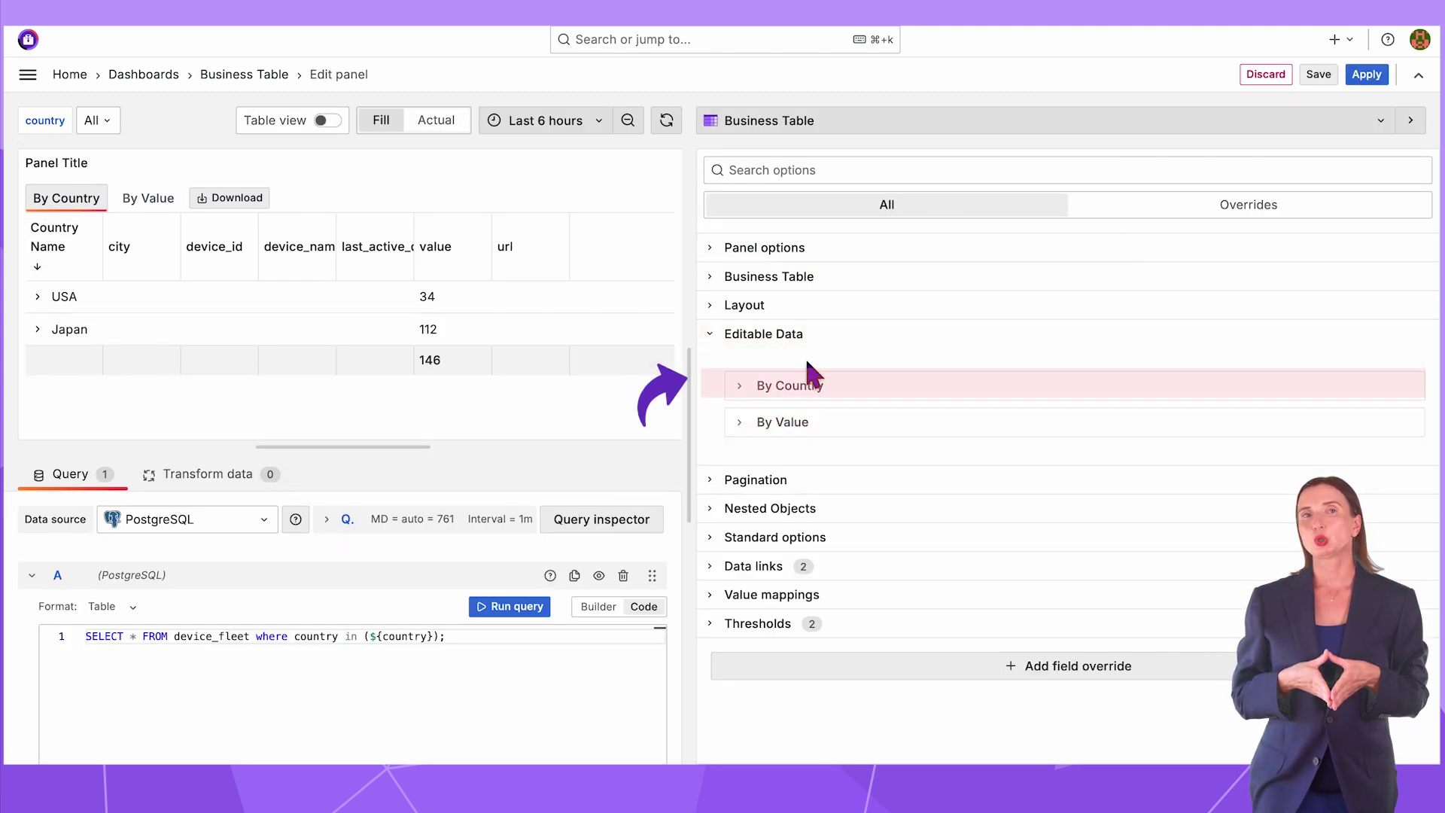
# - Inspect the By Country country and value editor settings and widen the preview with row 1 editing
pyautogui.click(741, 387)
pyautogui.scroll(-2, 715, 442)
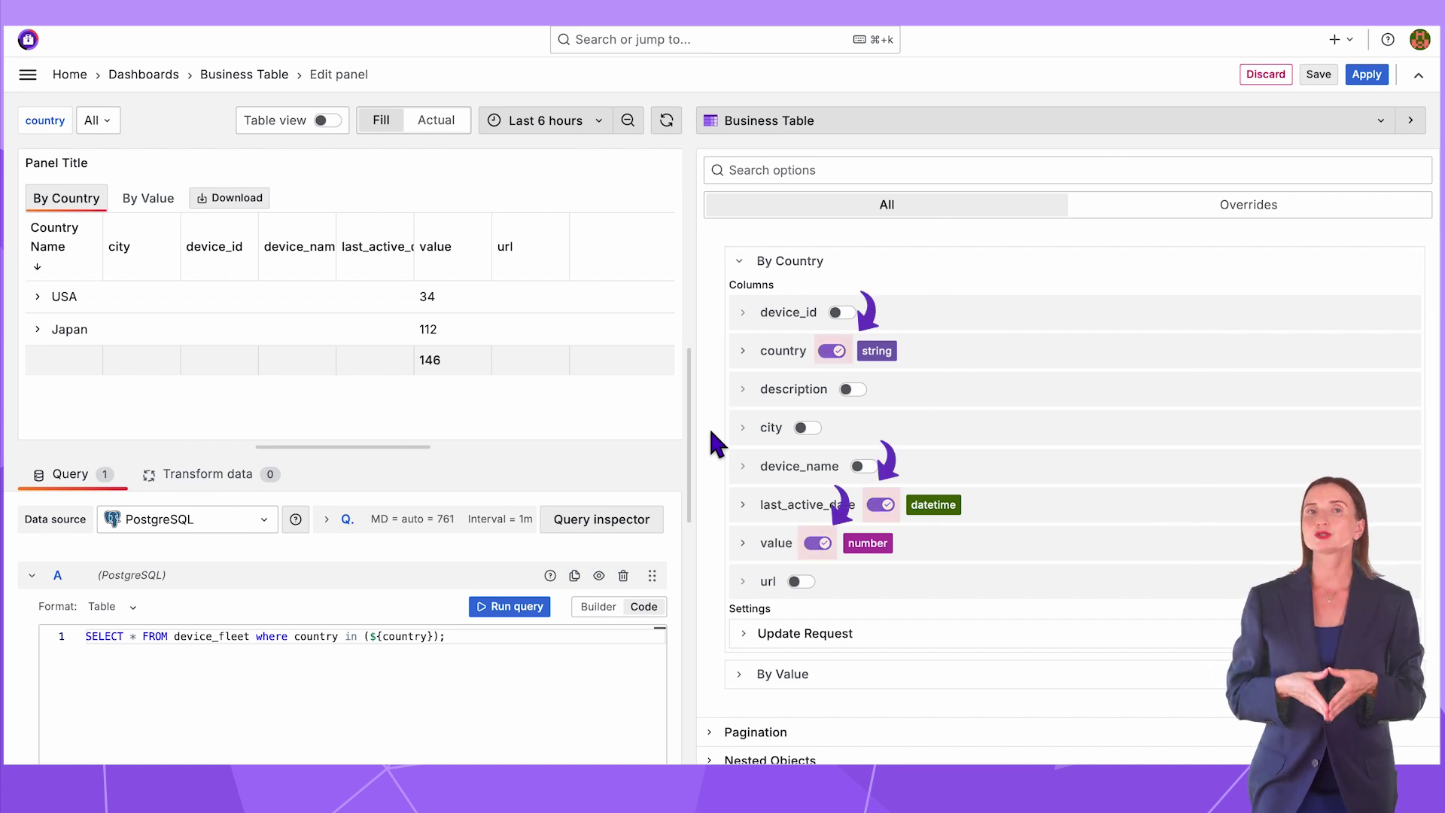
pyautogui.click(743, 351)
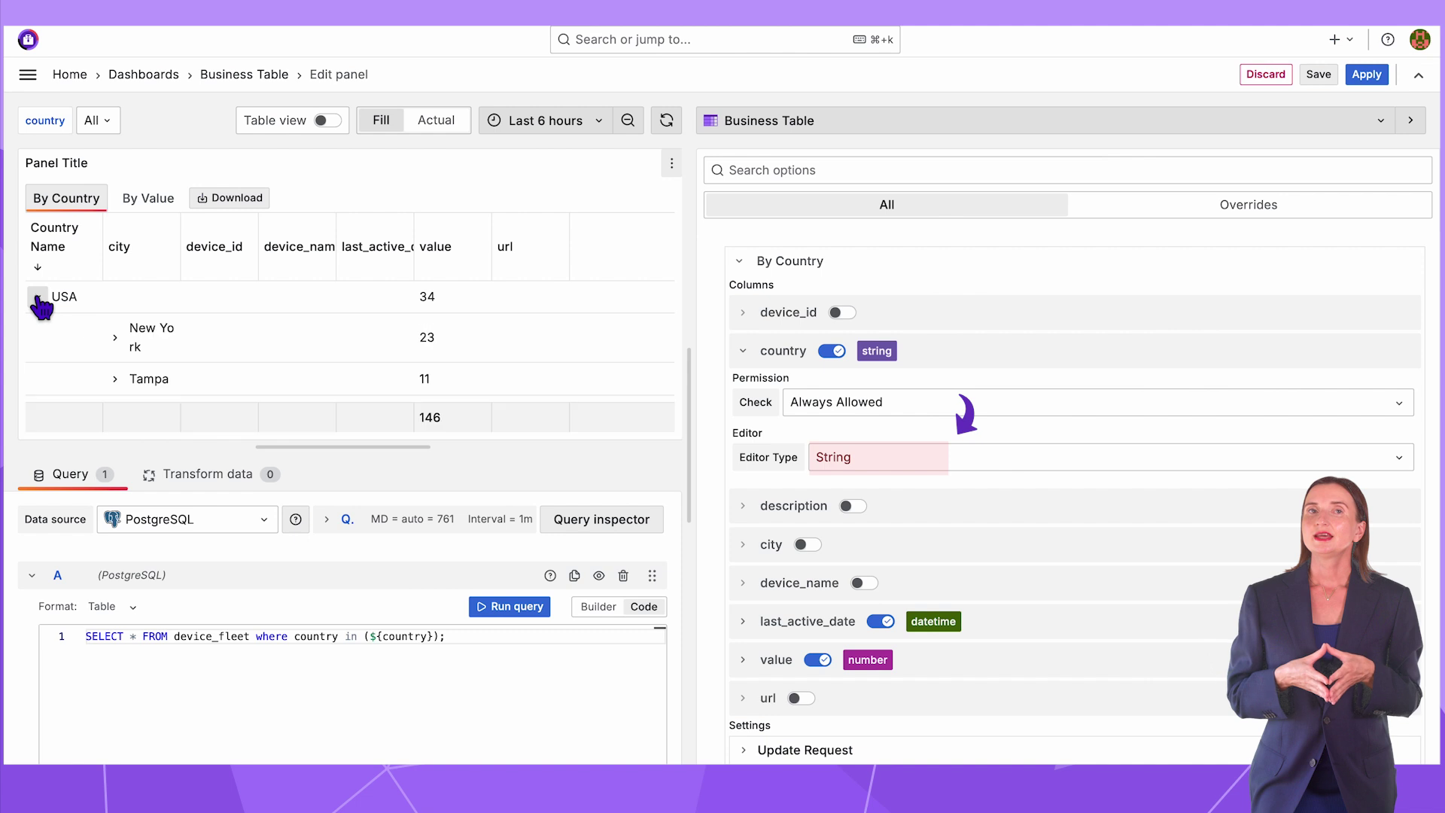
pyautogui.moveTo(688, 407); pyautogui.dragTo(1095, 407)
pyautogui.click(986, 361)
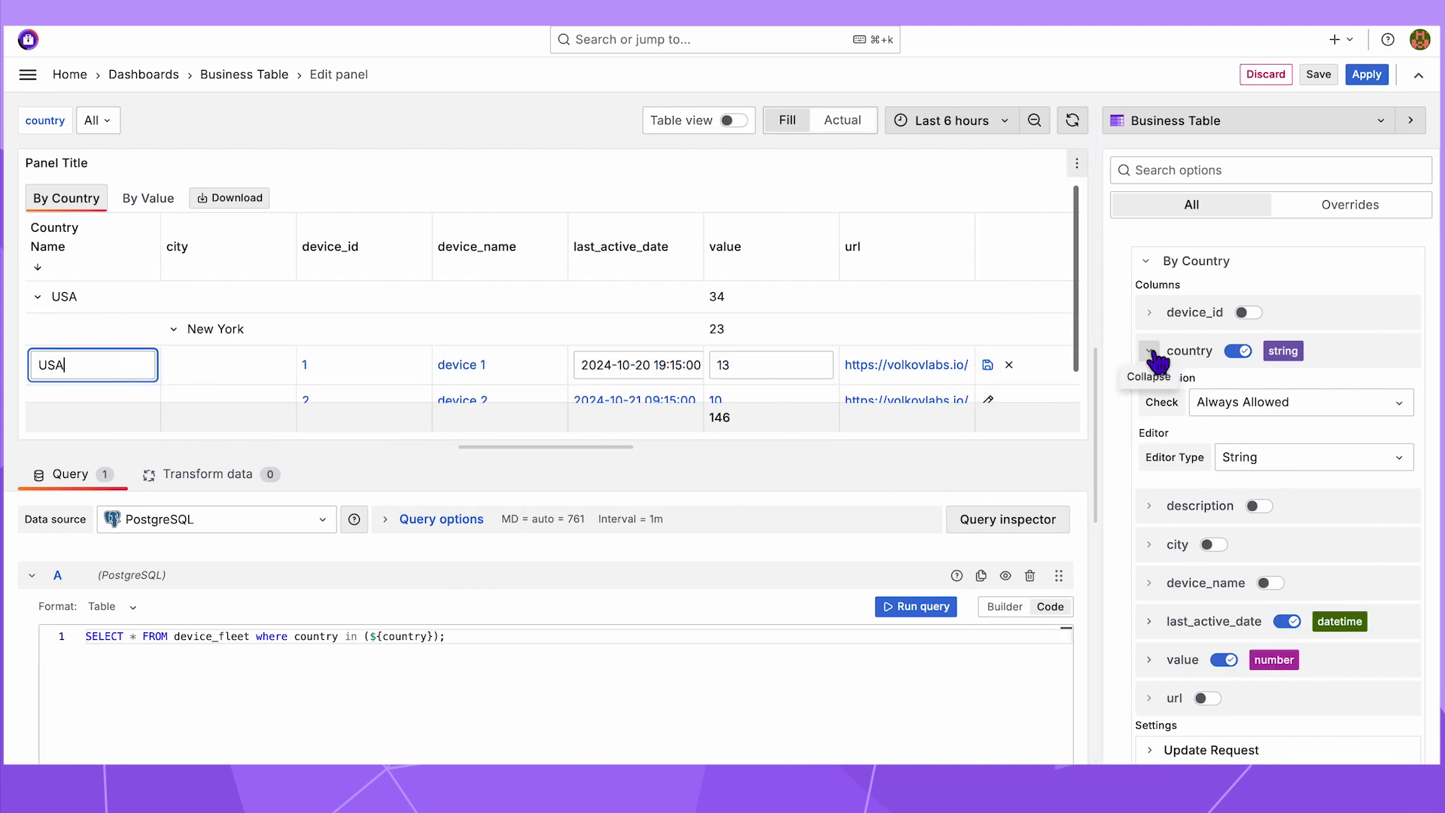
pyautogui.click(1150, 351)
pyautogui.click(1149, 542)
pyautogui.scroll(-2, 1121, 572)
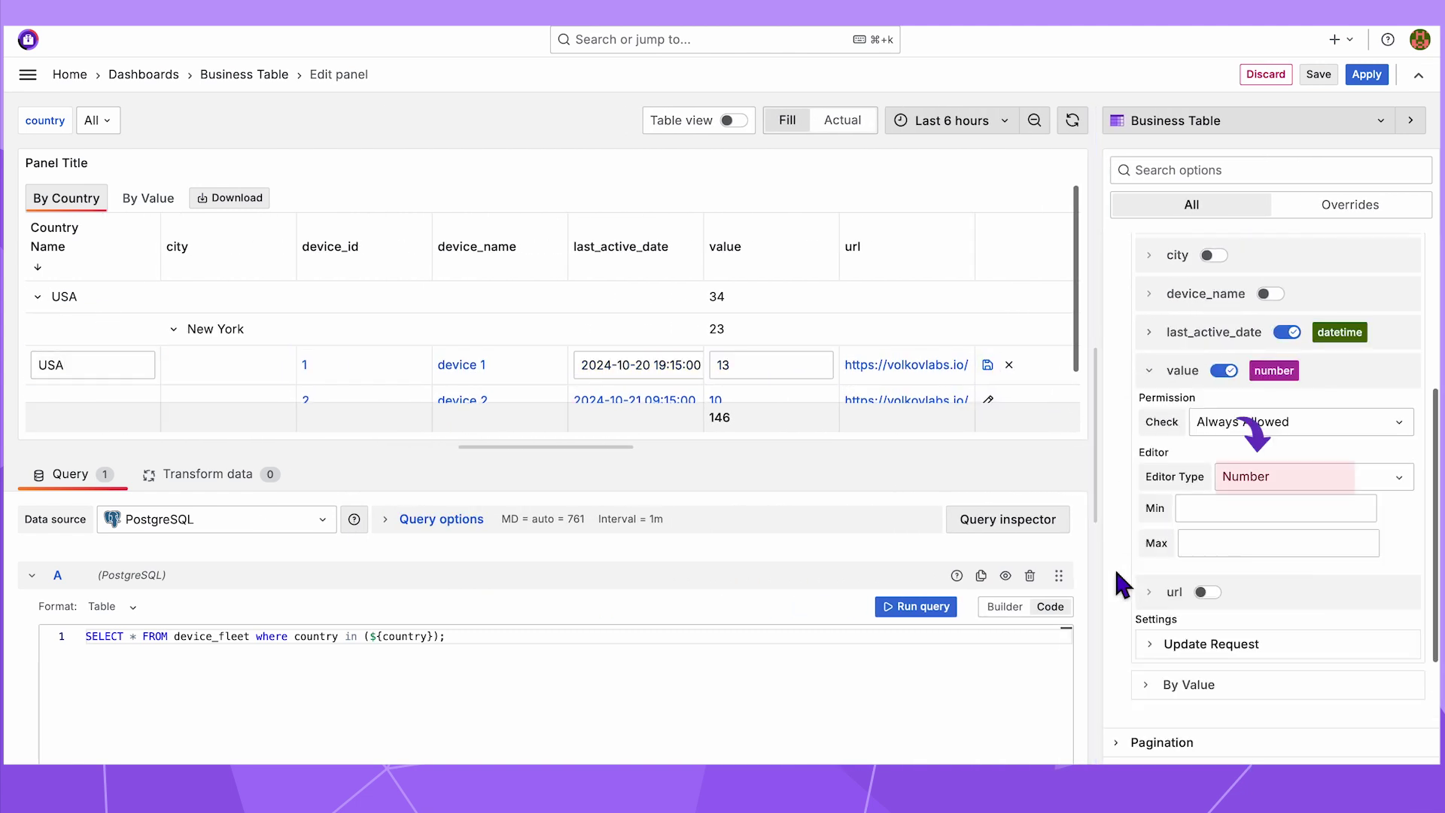
# - Try row 1's value input (13 to 14 and back), then open its last_active_date picker
pyautogui.click(771, 365)
pyautogui.press('BackSpace')
pyautogui.write('4')
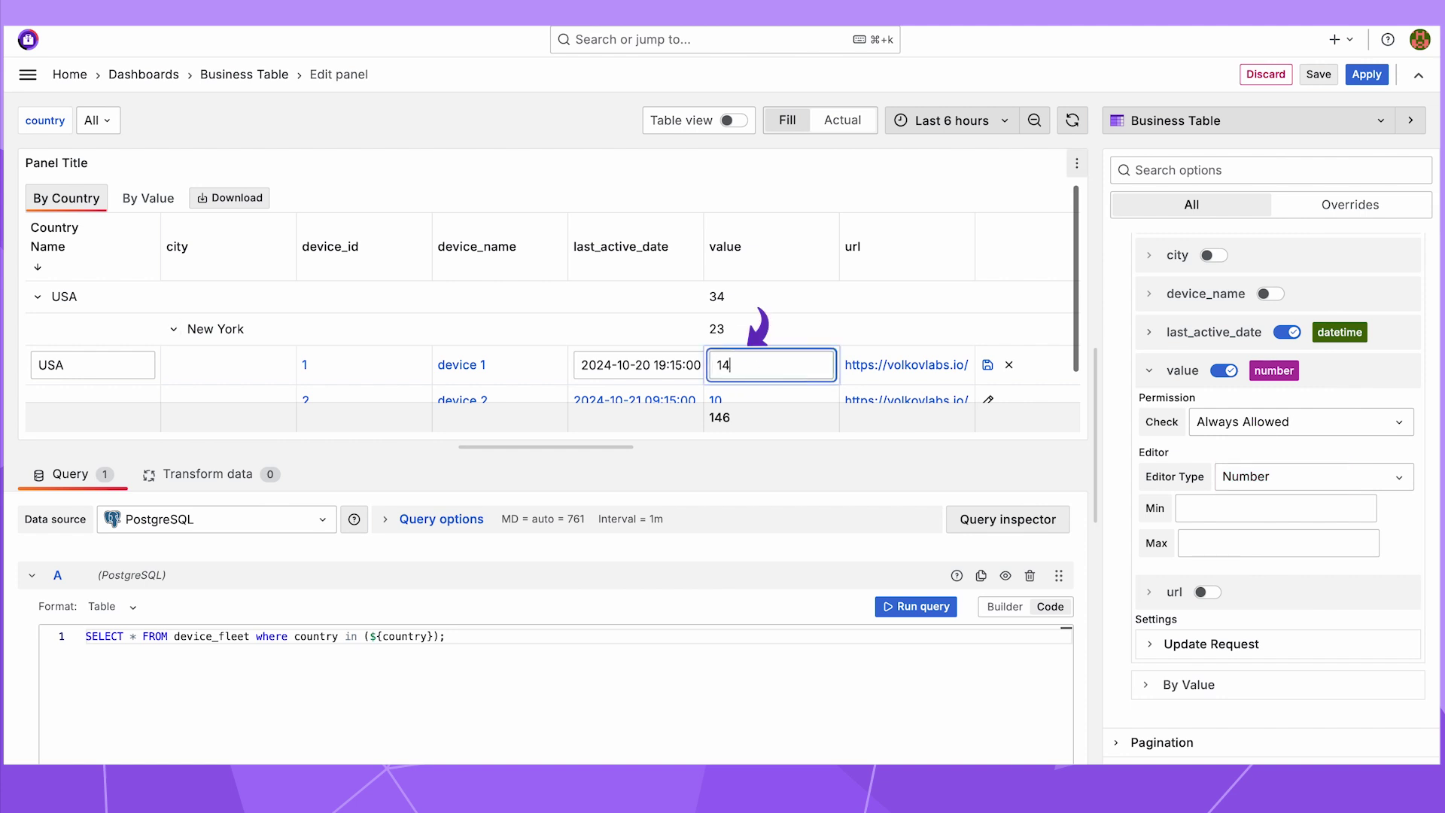
pyautogui.press('BackSpace')
pyautogui.write('3')
pyautogui.click(1149, 370)
pyautogui.click(1150, 333)
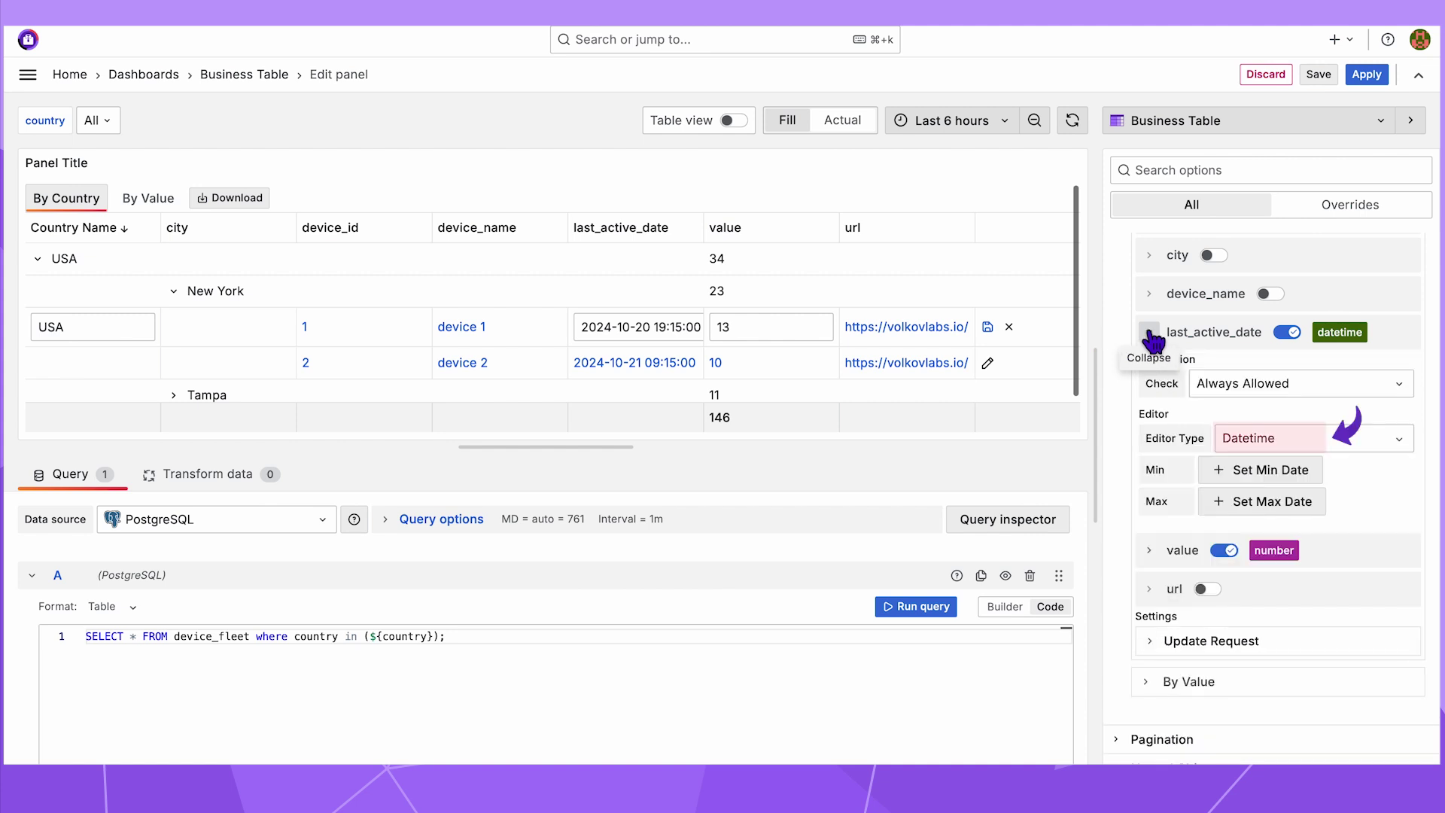
pyautogui.click(640, 327)
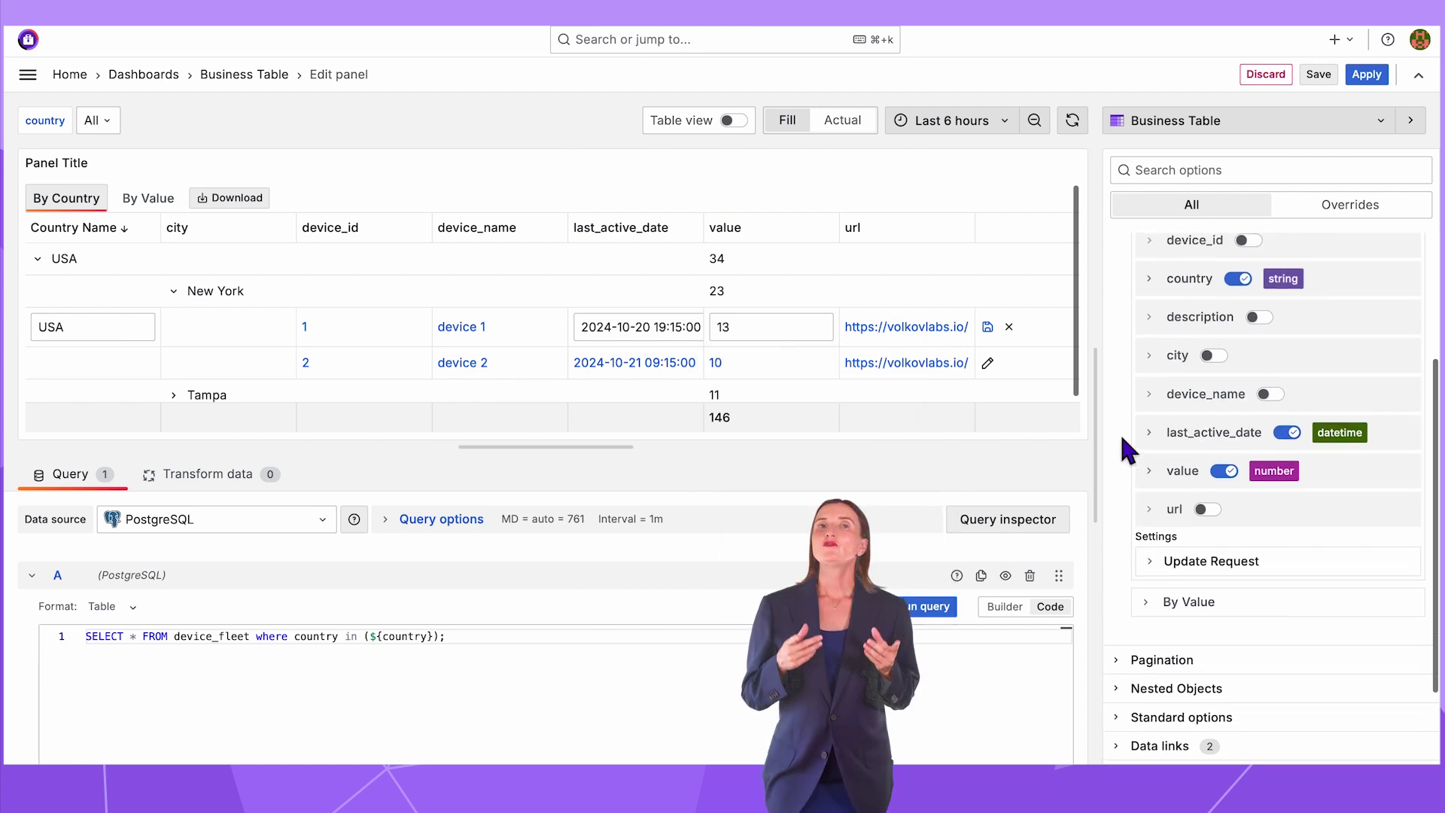
# - Set the country column's Editor Type to Select and preview its choices in row 1
pyautogui.scroll(1, 1279, 376)
pyautogui.click(1149, 323)
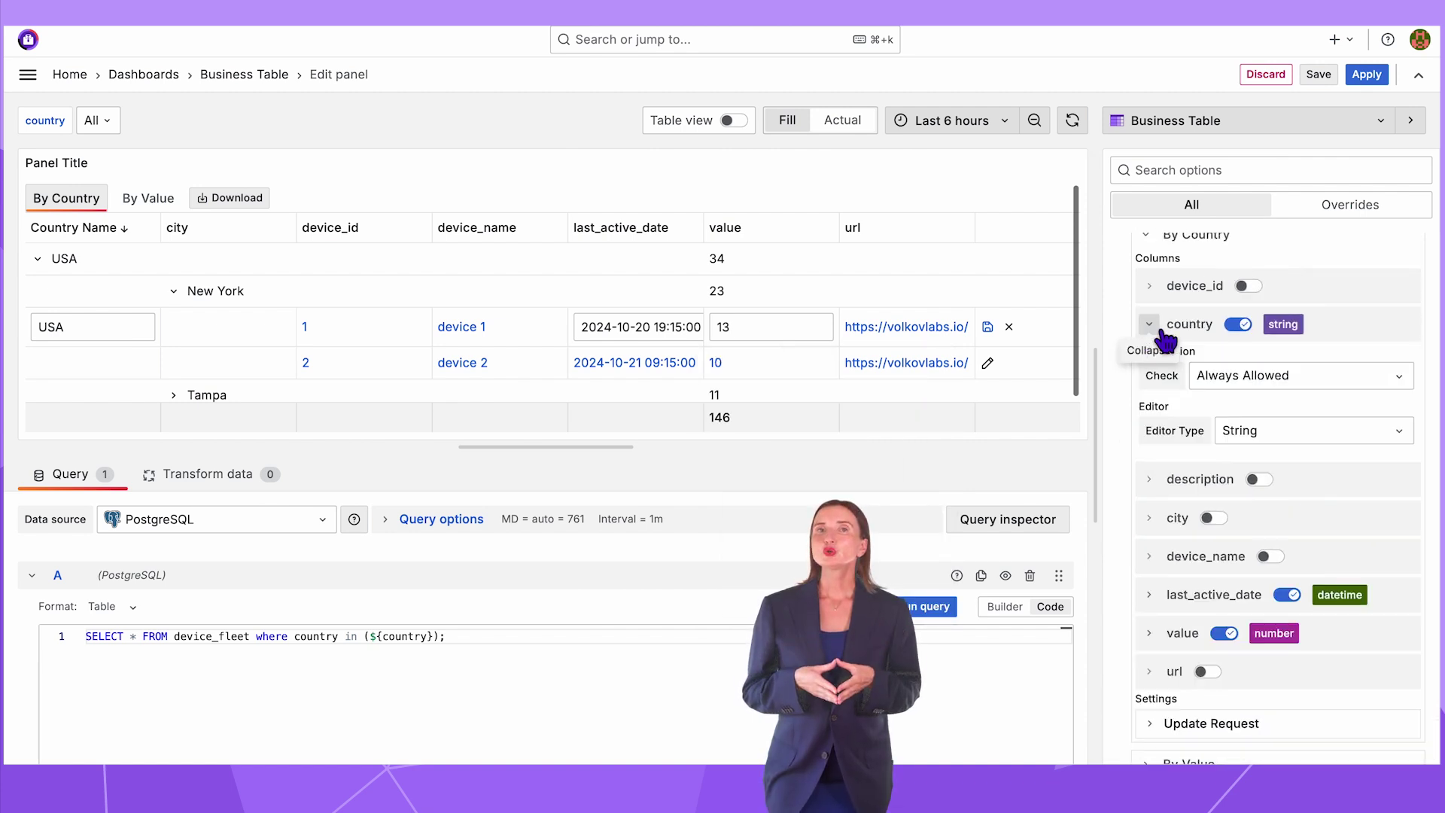
pyautogui.click(1314, 430)
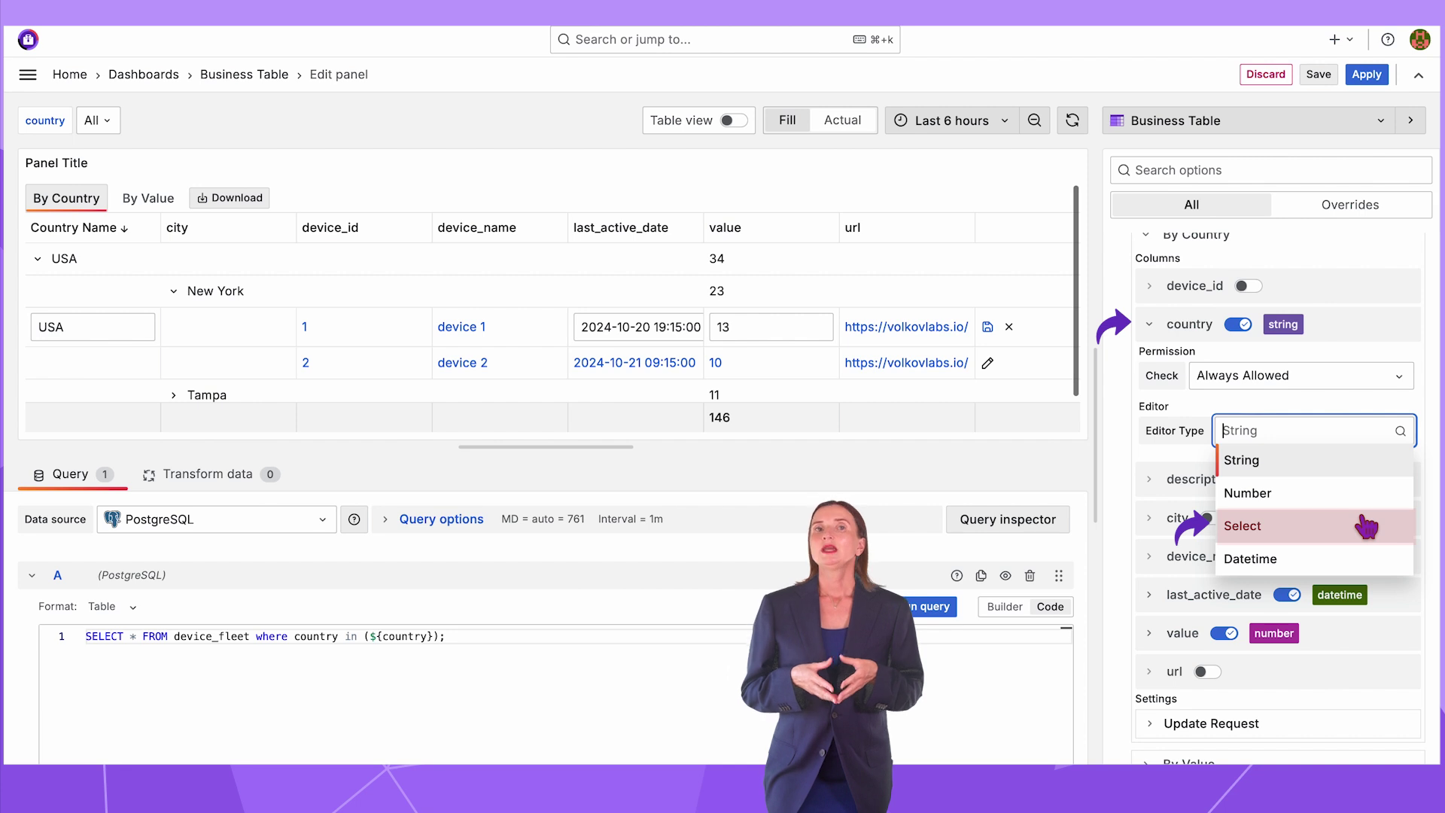
pyautogui.click(1365, 525)
pyautogui.click(150, 259)
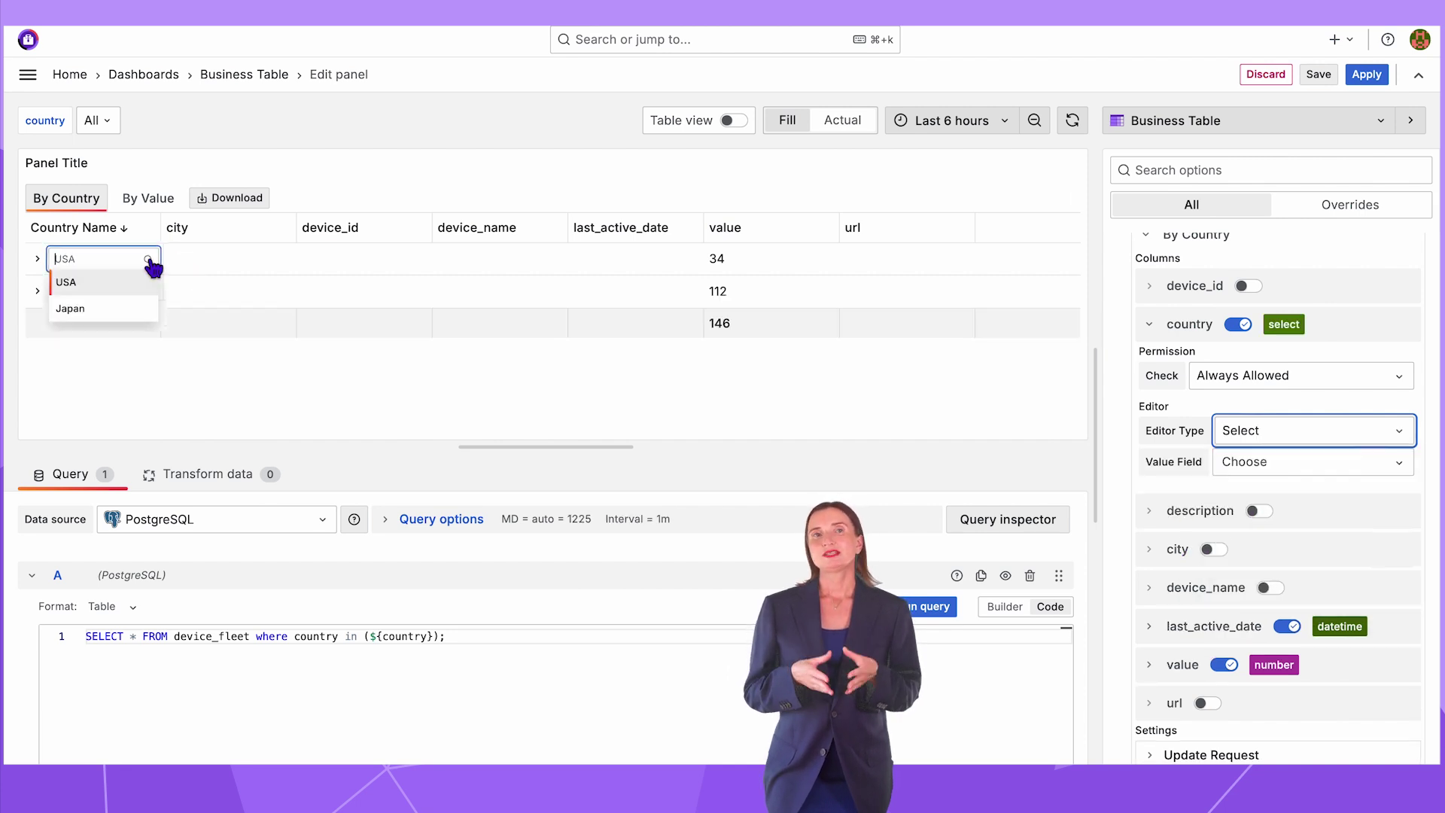
pyautogui.press('Escape')
# - Add query B 'SELECT distinct country FROM device_fleet;' and set Value Field to B:country
pyautogui.click(32, 575)
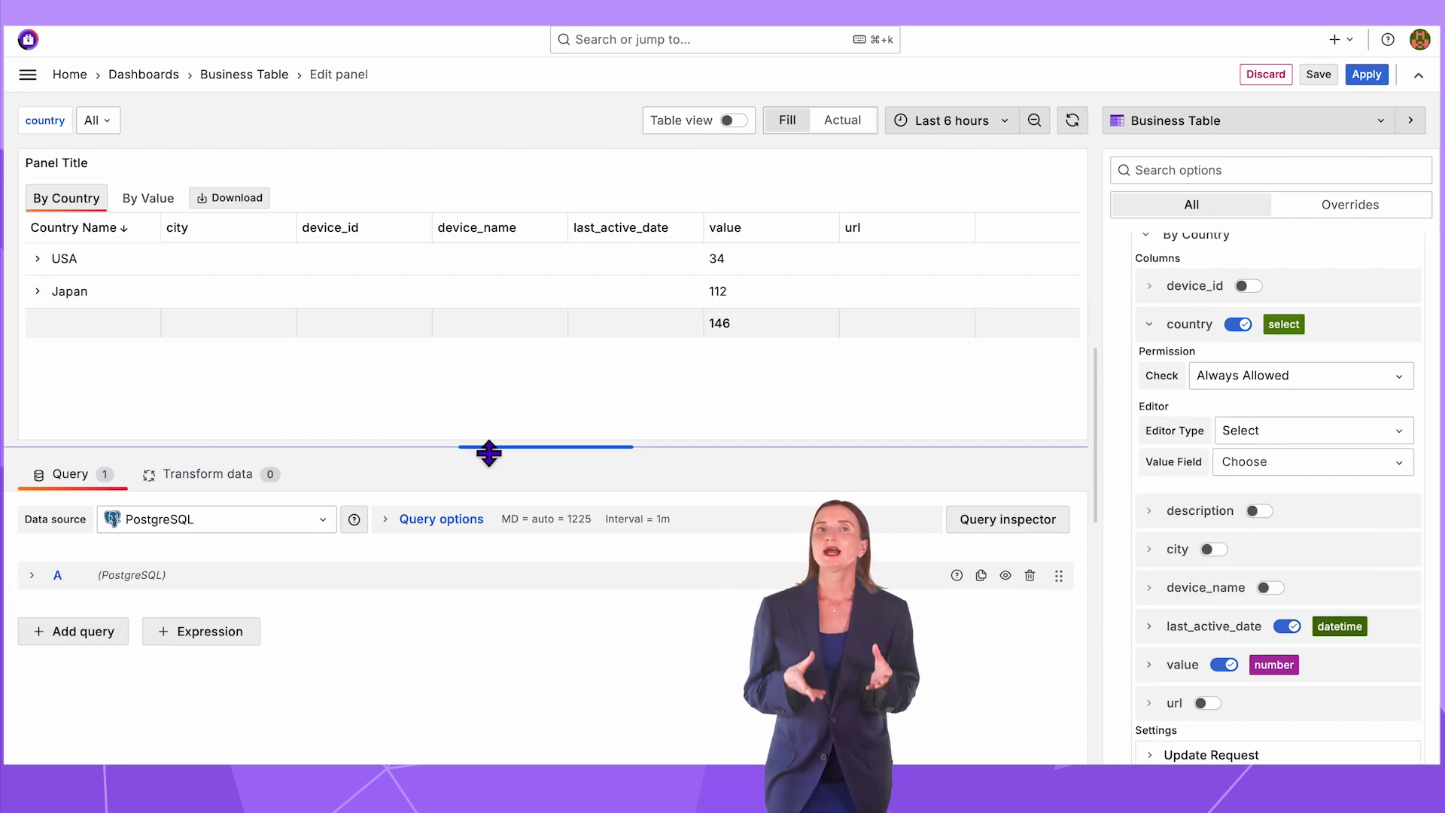
pyautogui.moveTo(487, 449); pyautogui.dragTo(489, 364)
pyautogui.click(73, 542)
pyautogui.write('SELECT distinct')
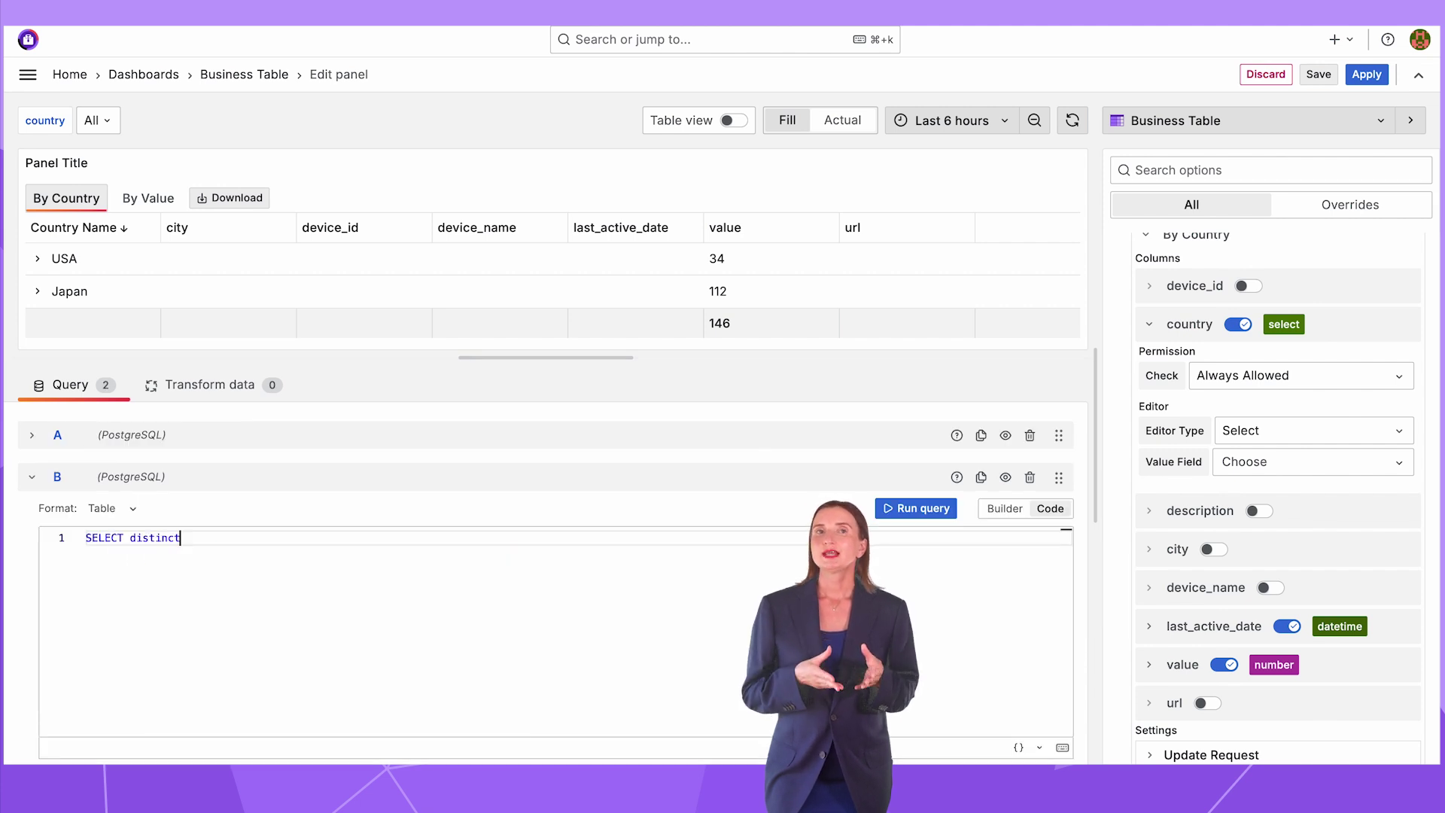
pyautogui.write(' country FROM device_fleet;')
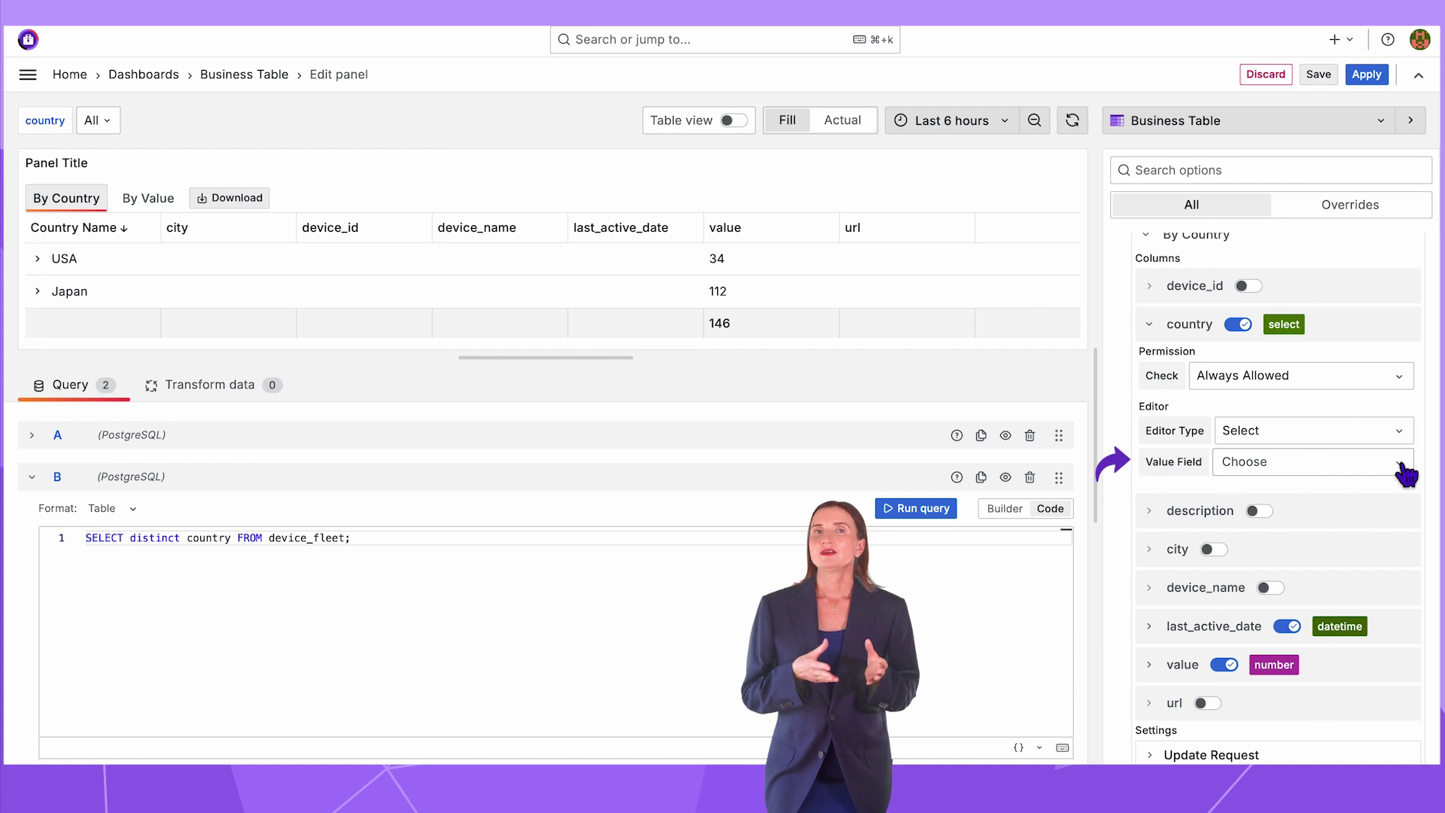
pyautogui.click(1399, 464)
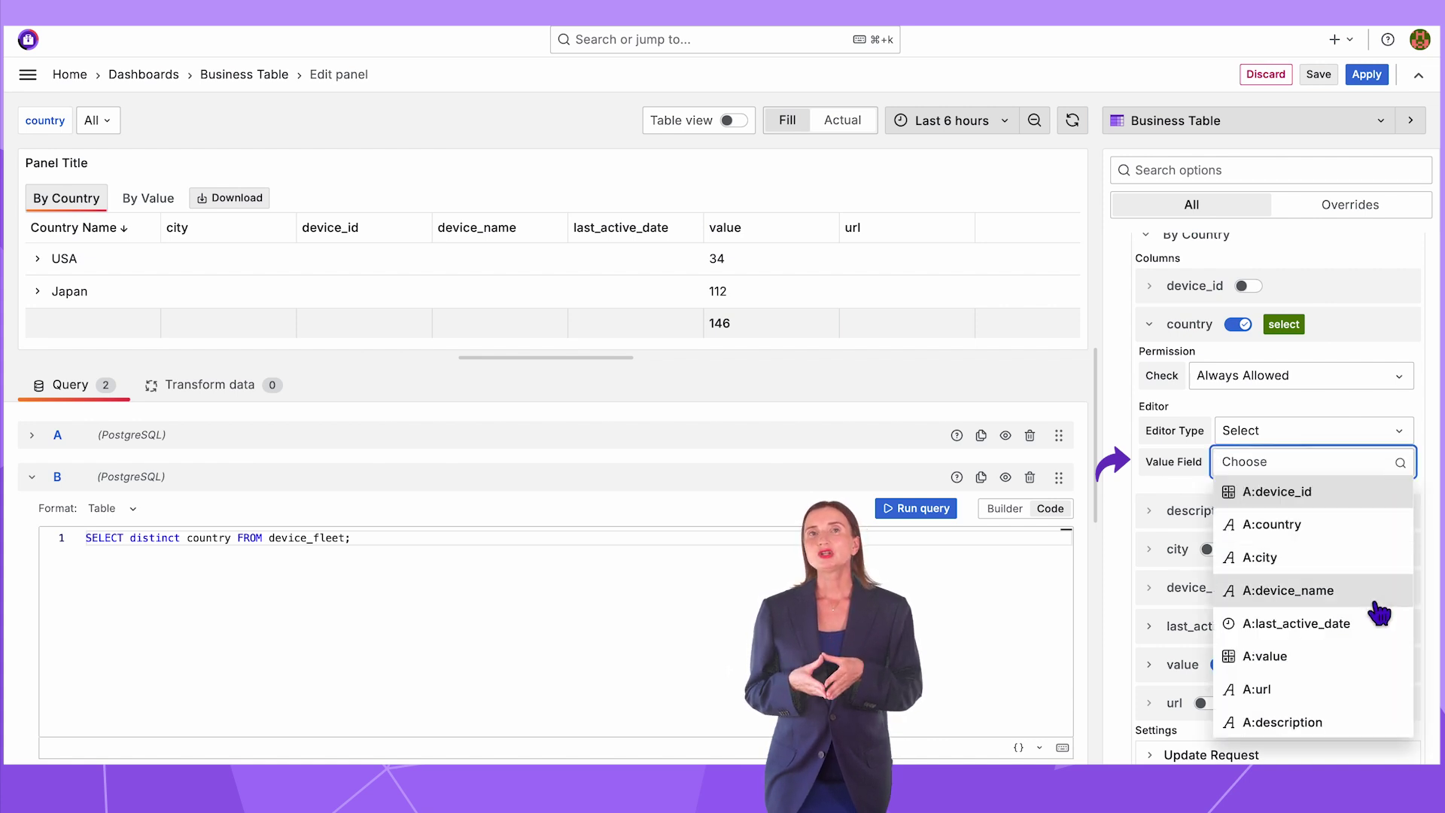
pyautogui.scroll(-1, 1380, 608)
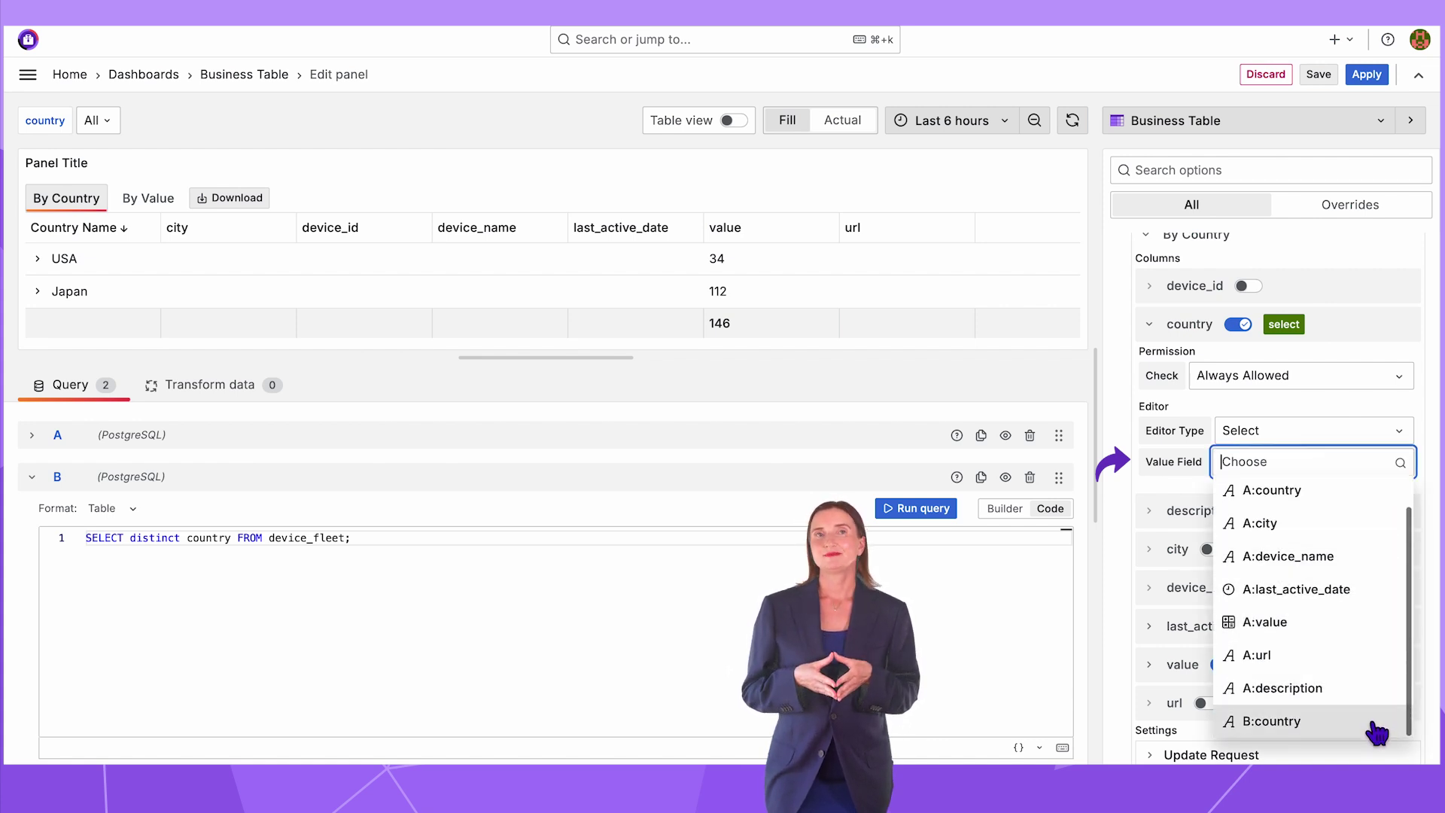
pyautogui.click(1378, 727)
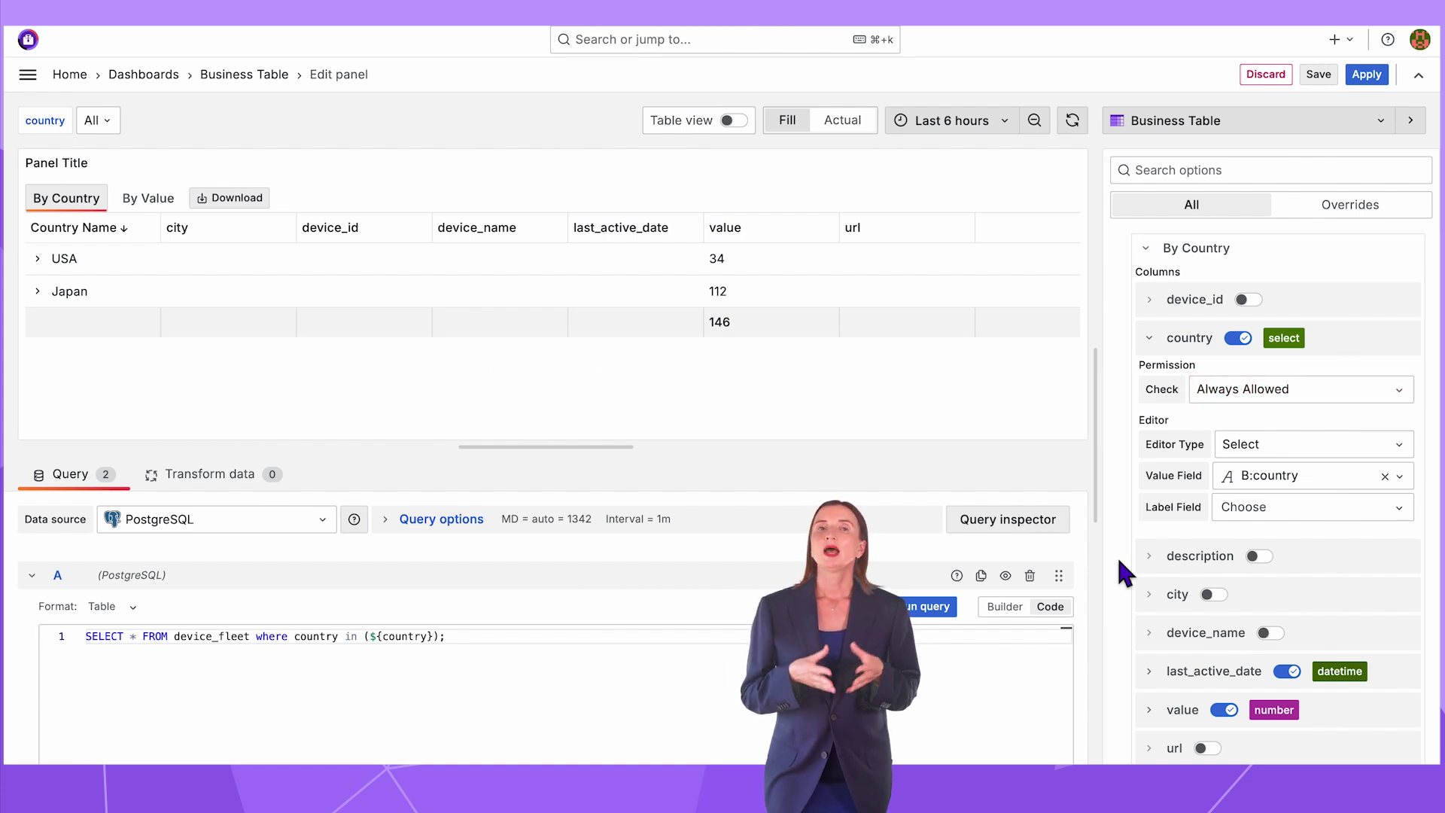
# - Restrict country column editing by org user role, allowing Admin, Editor, Viewer and None
pyautogui.click(1404, 393)
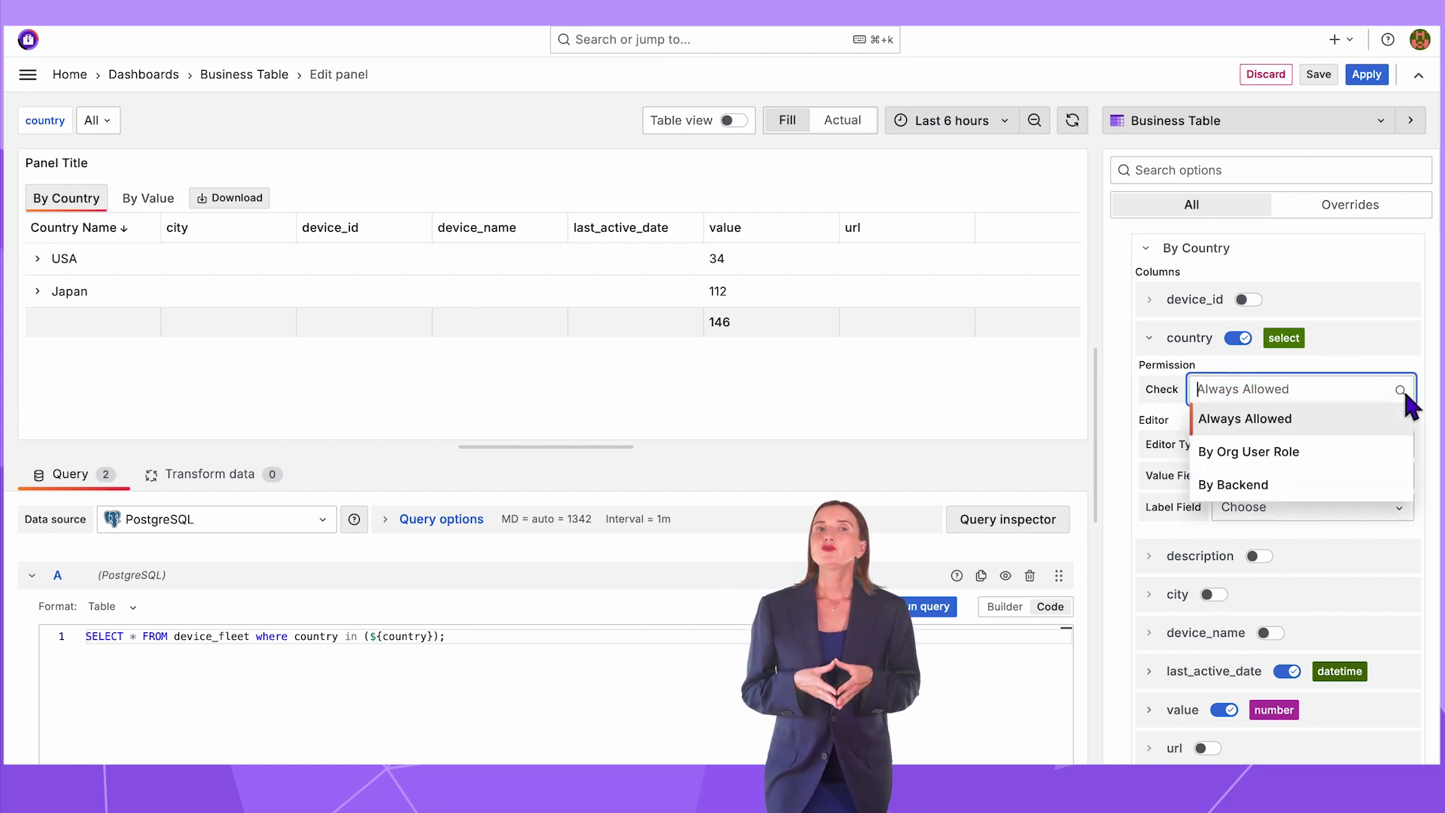
pyautogui.click(1401, 468)
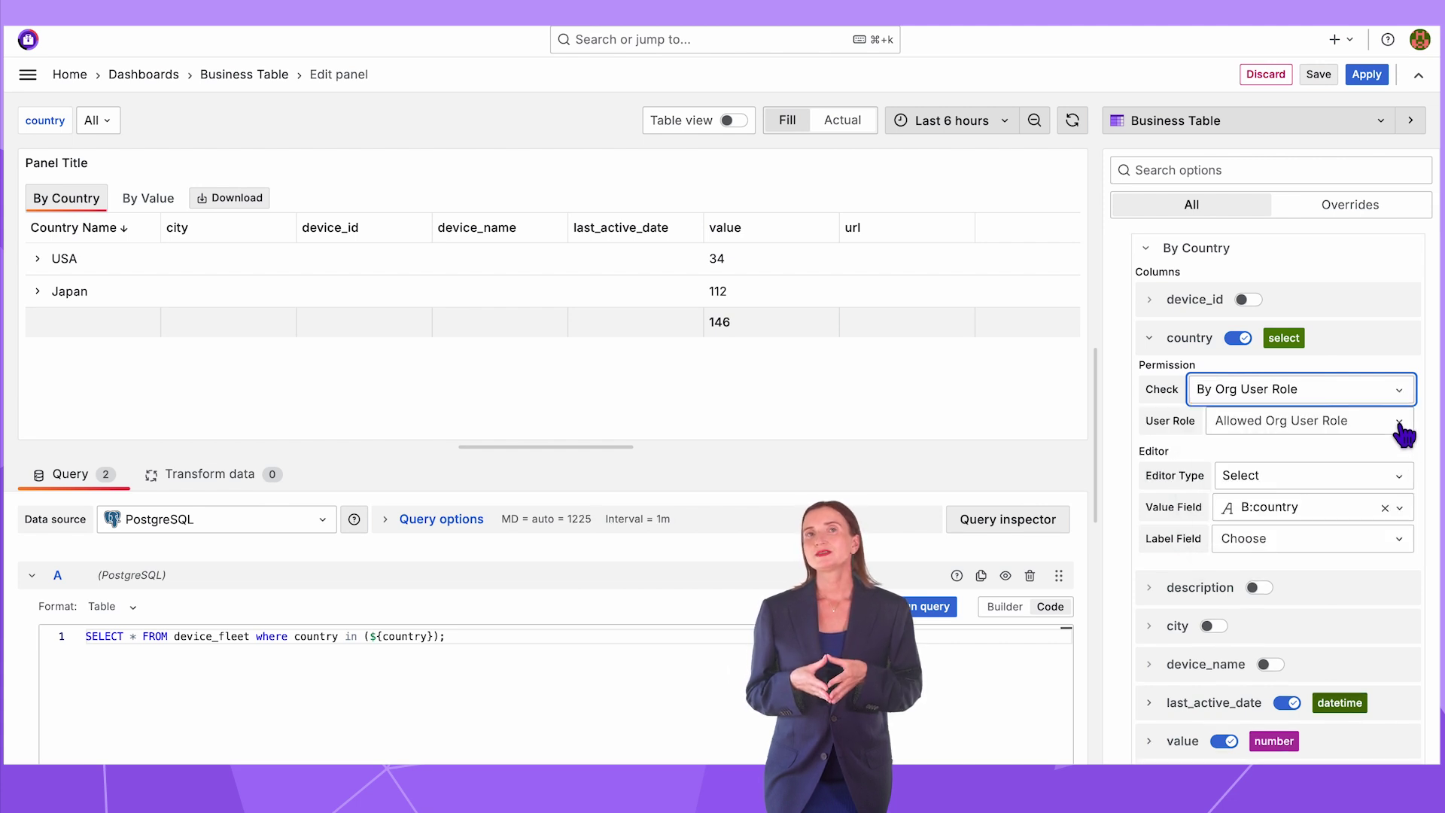
pyautogui.click(1399, 423)
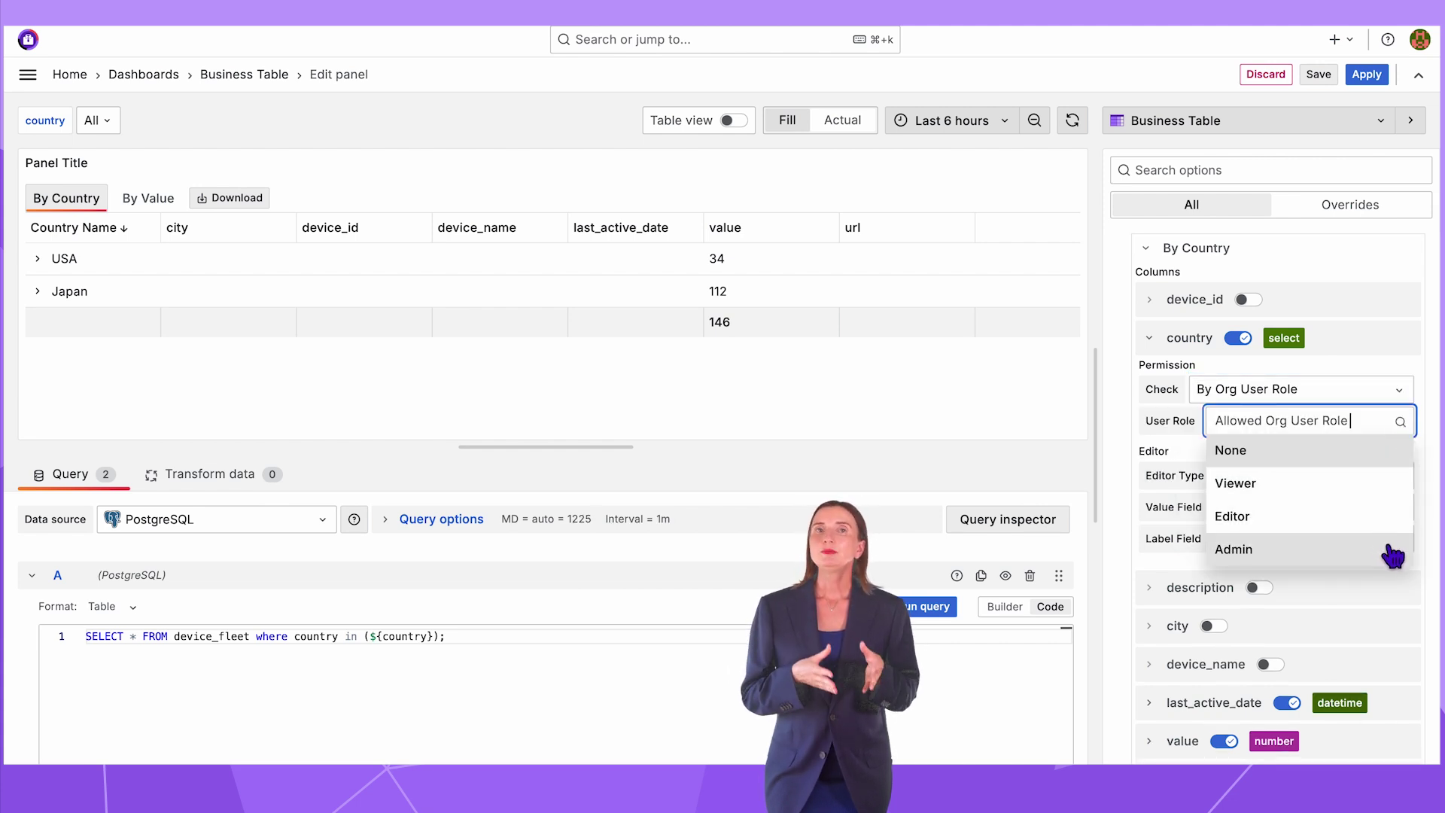
pyautogui.click(1392, 550)
pyautogui.click(1394, 513)
pyautogui.click(1403, 493)
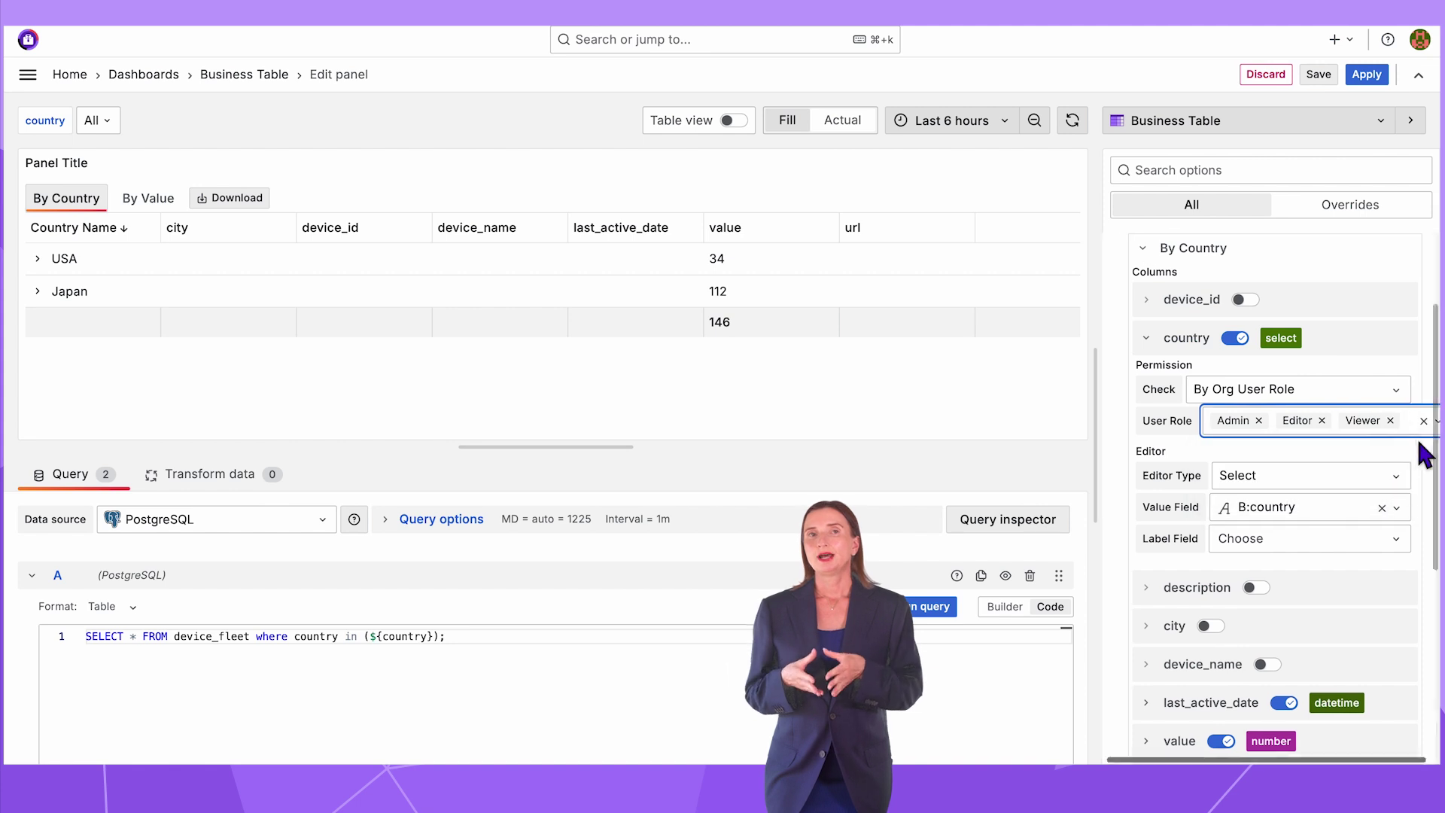
pyautogui.click(1414, 451)
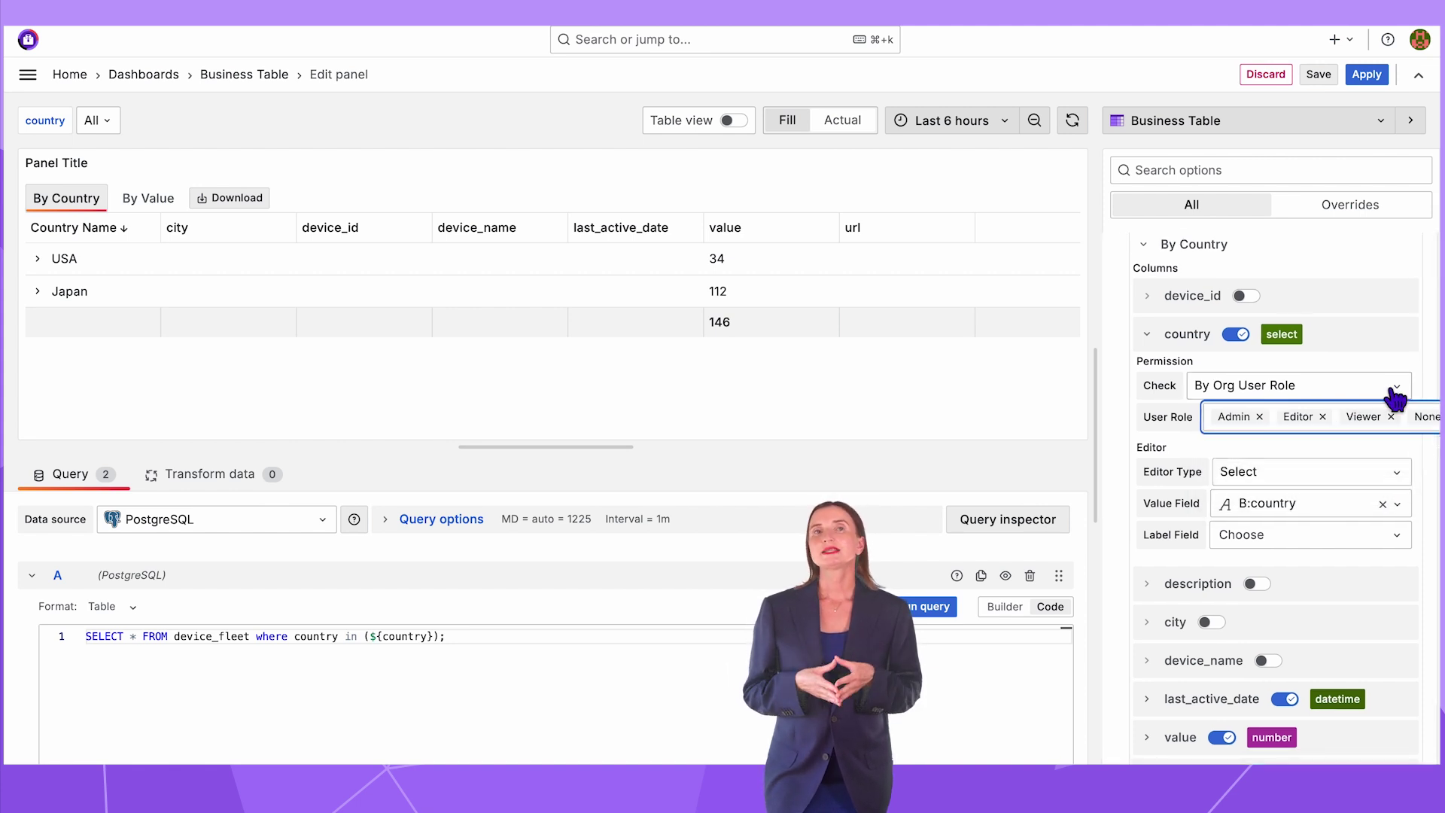
# - Switch the country column's permission check to By Backend and collapse query A
pyautogui.click(1400, 388)
pyautogui.click(1381, 485)
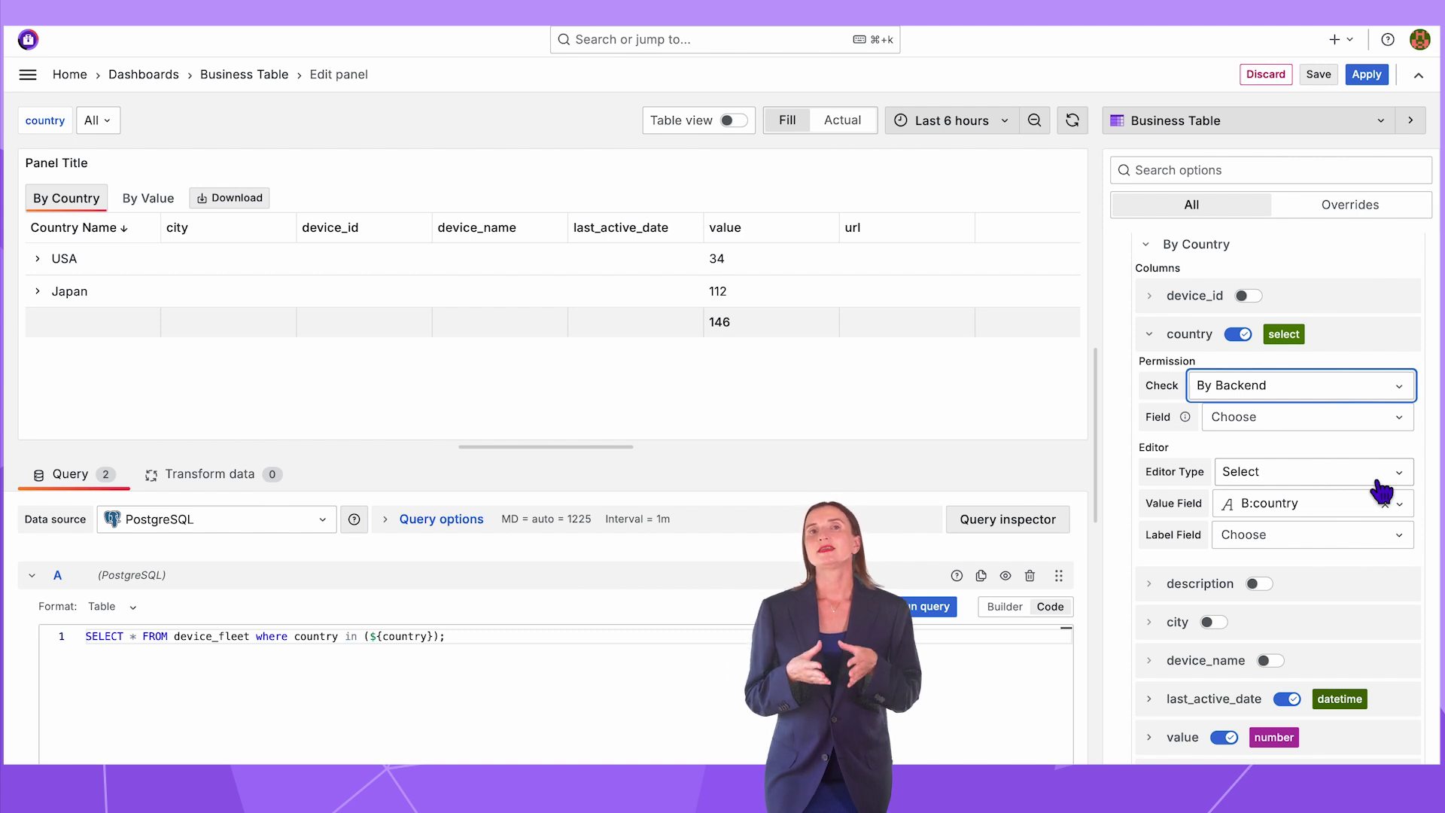
pyautogui.click(31, 575)
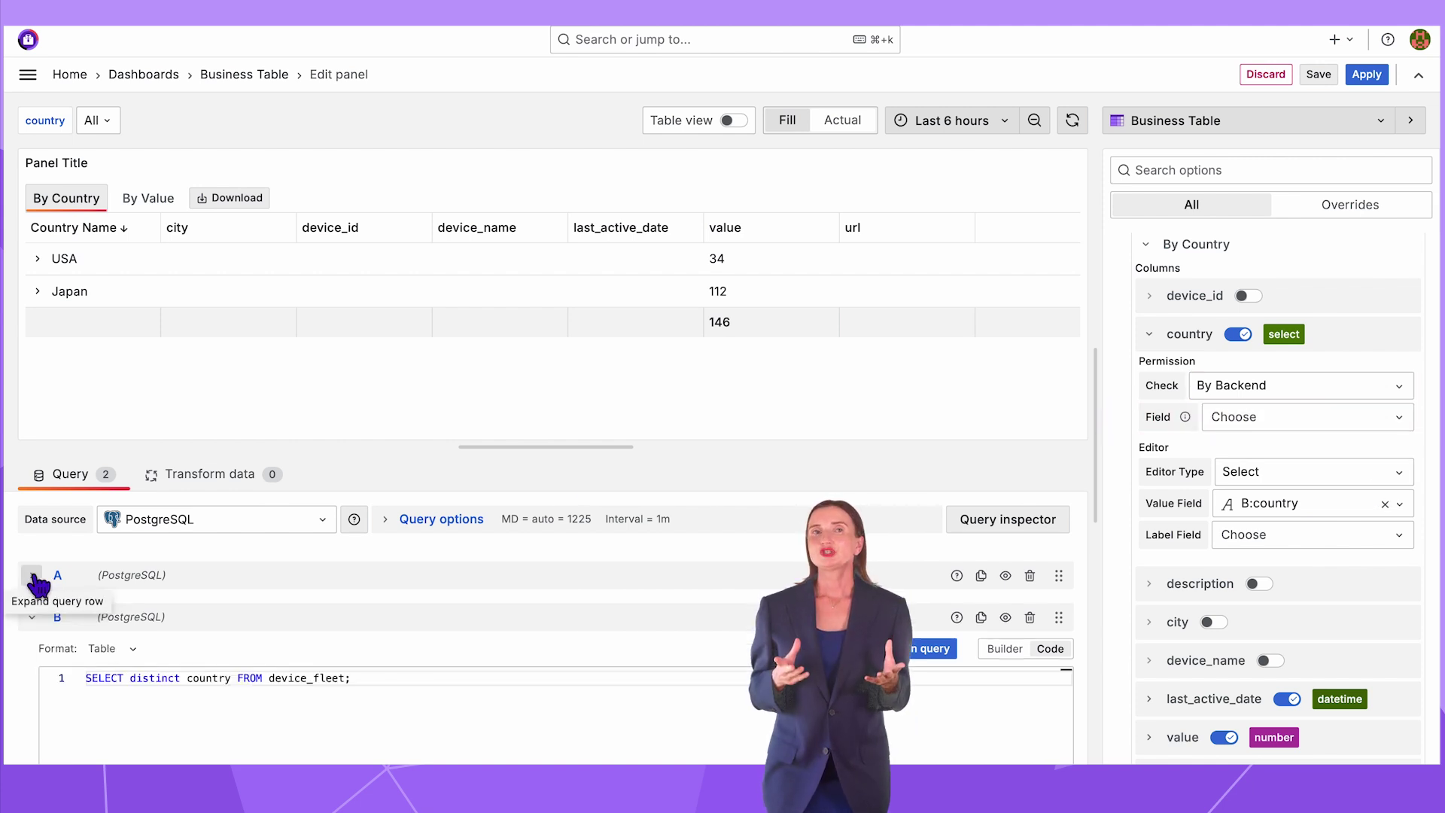
# - Collapse query B and add a query named Permission with SQL 'SELECT true;'
pyautogui.click(31, 617)
pyautogui.moveTo(489, 450); pyautogui.dragTo(489, 369)
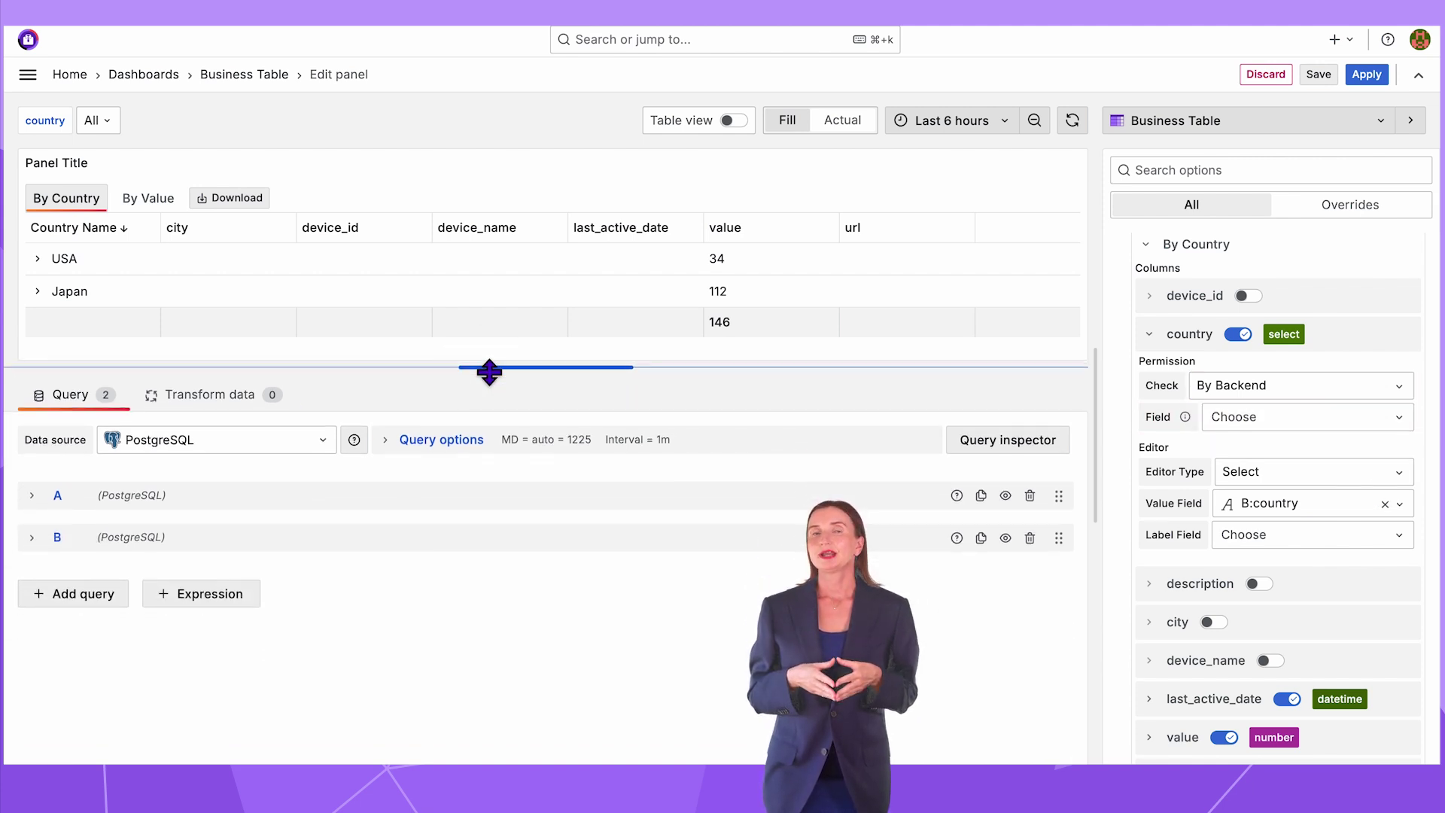
pyautogui.click(106, 598)
pyautogui.write('Permission')
pyautogui.click(91, 537)
pyautogui.write('SELECT true;')
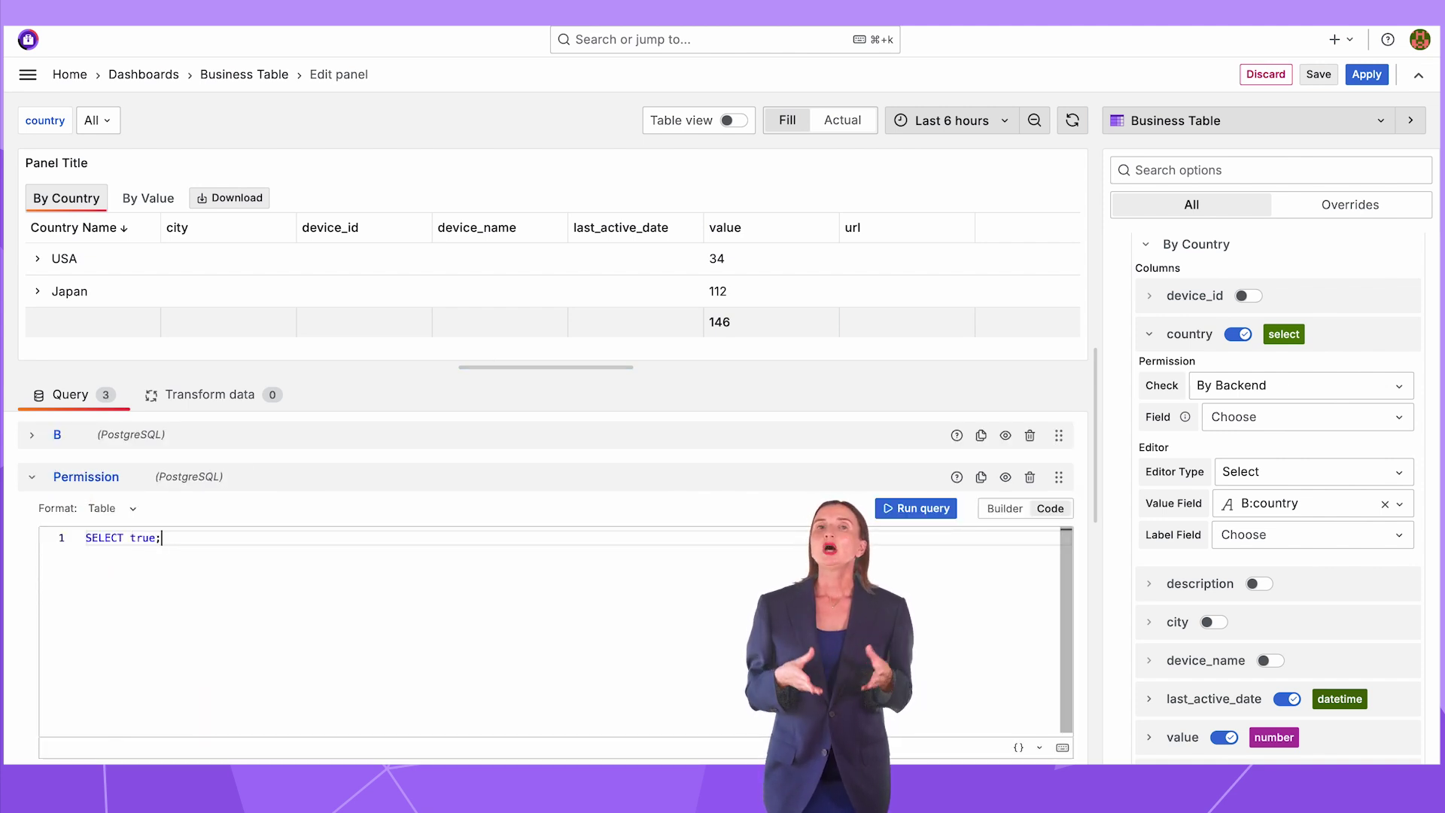
# - Use Permission:bool as the country column's permission field
pyautogui.click(1400, 420)
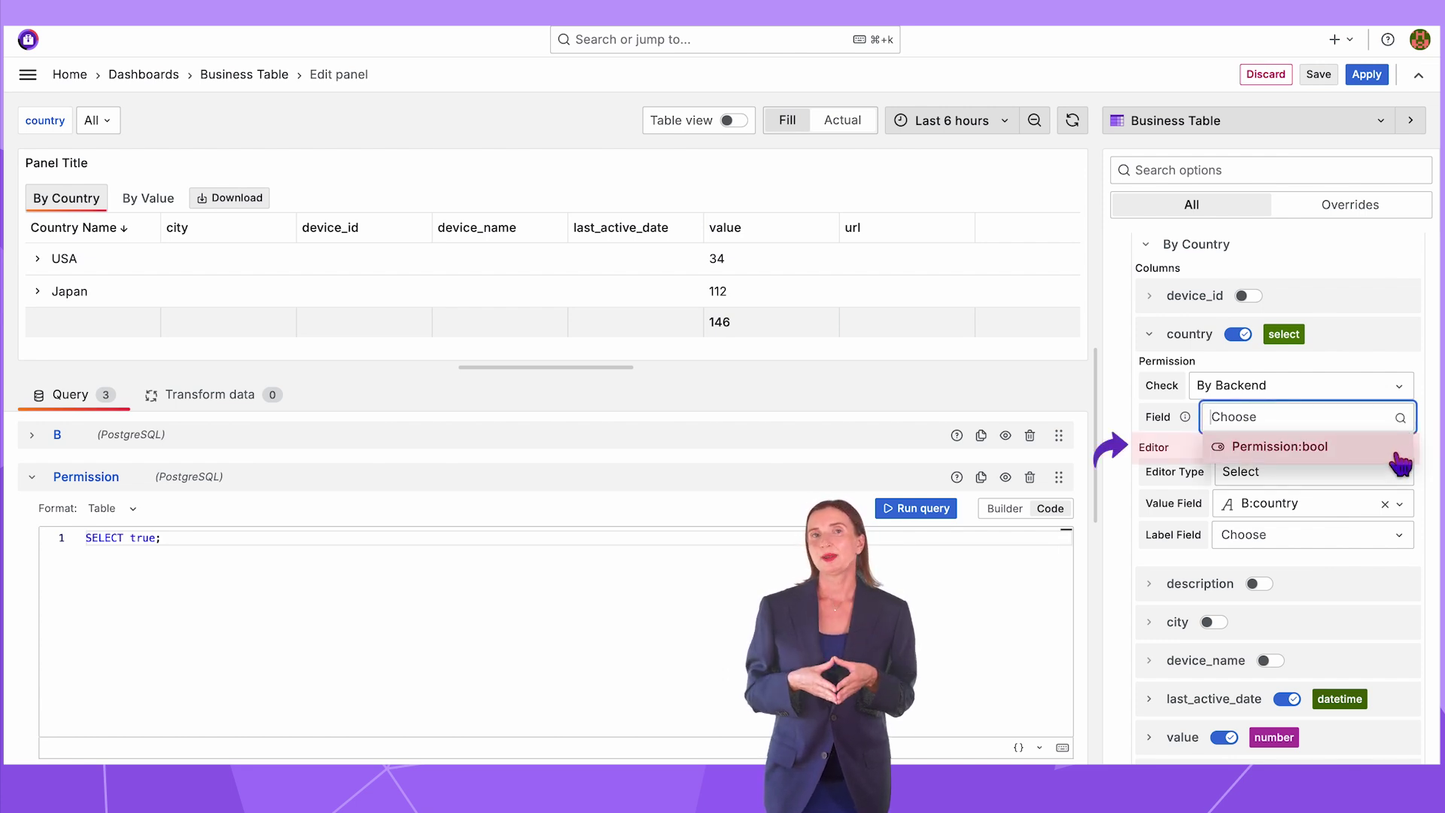
pyautogui.click(1400, 451)
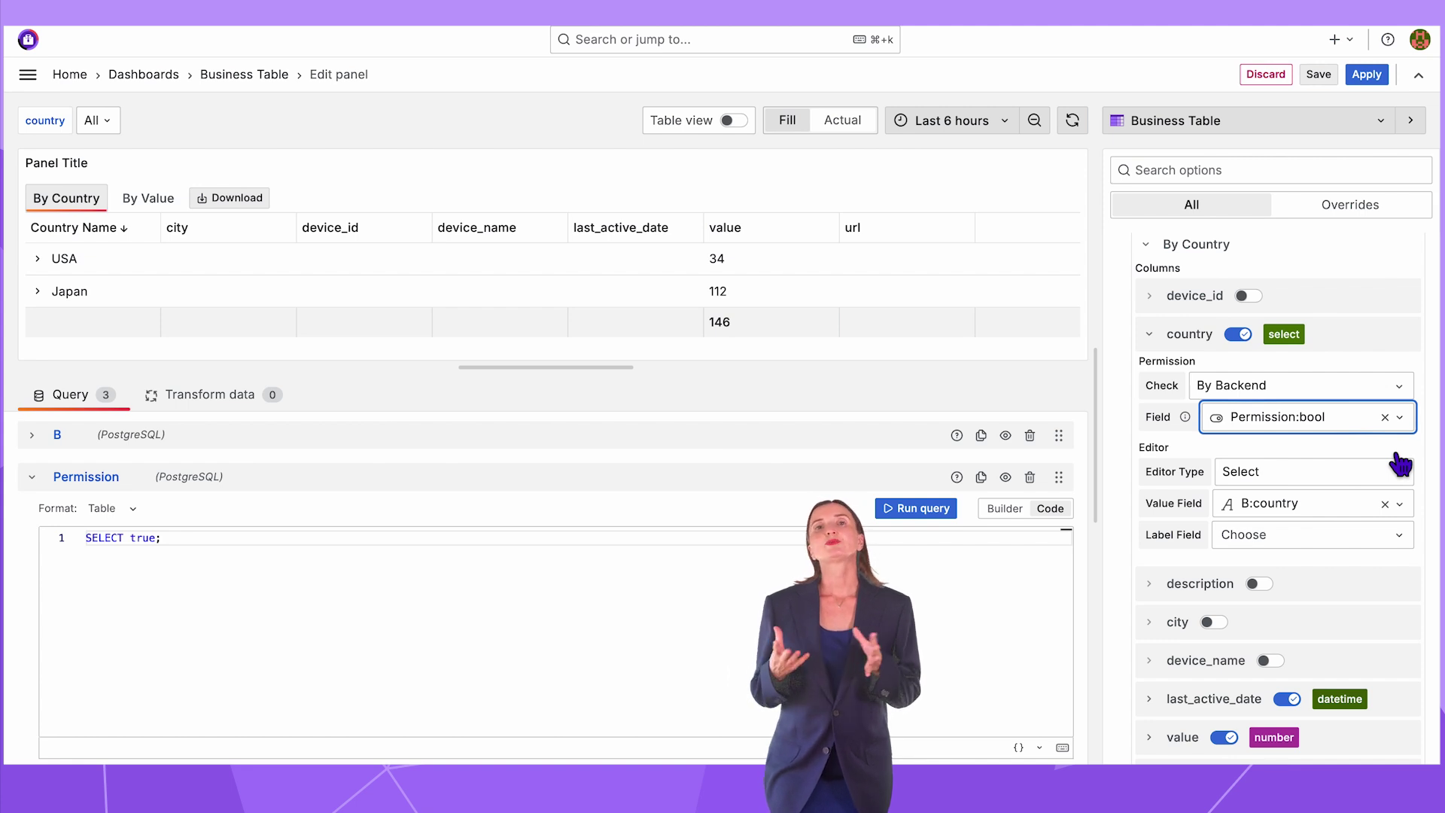
pyautogui.moveTo(1098, 403); pyautogui.dragTo(926, 362)
# - Enable pagination for the By Country table in Query mode instead of Client
pyautogui.click(954, 345)
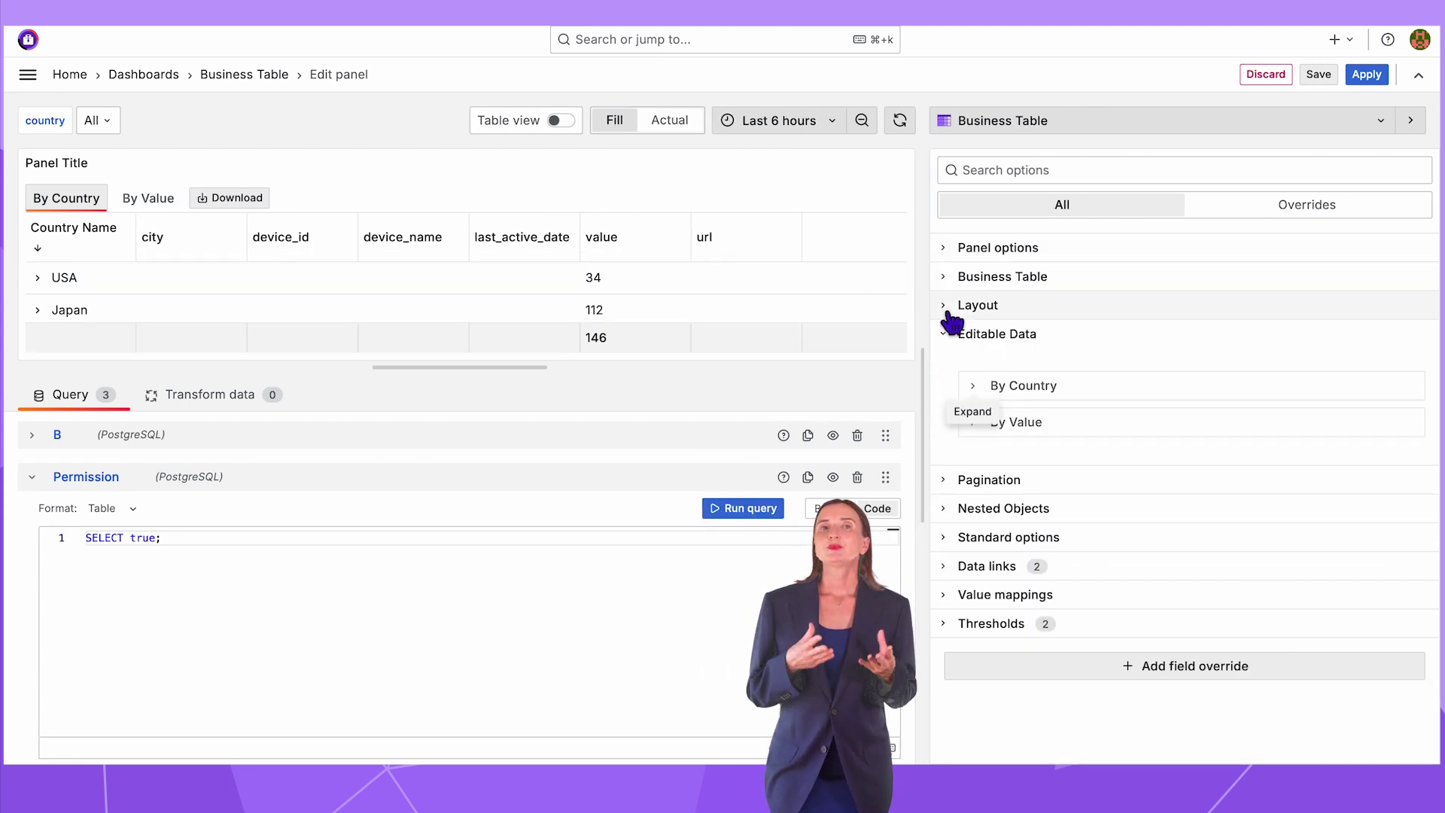
pyautogui.click(945, 363)
pyautogui.click(1091, 419)
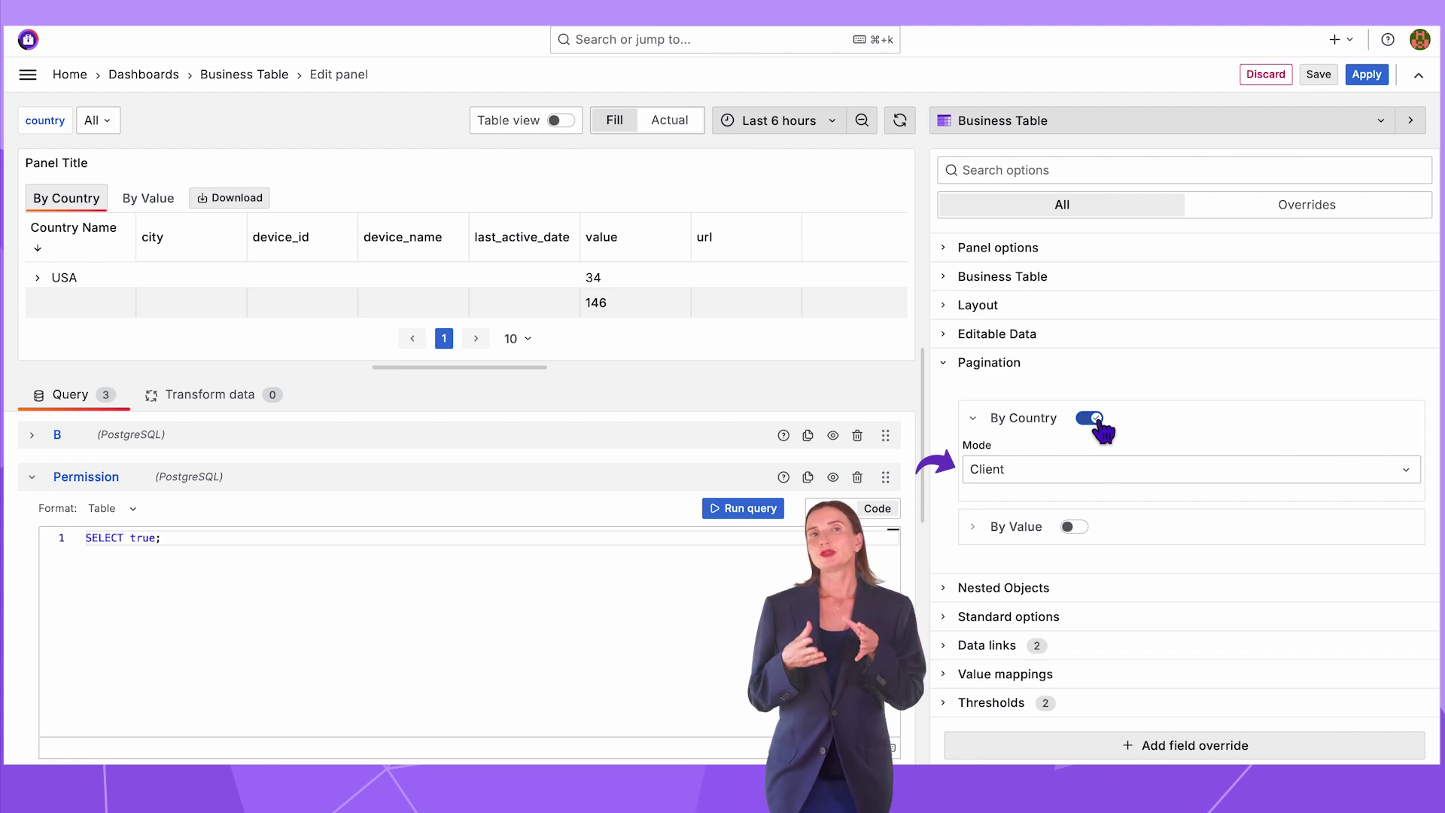
pyautogui.click(1188, 469)
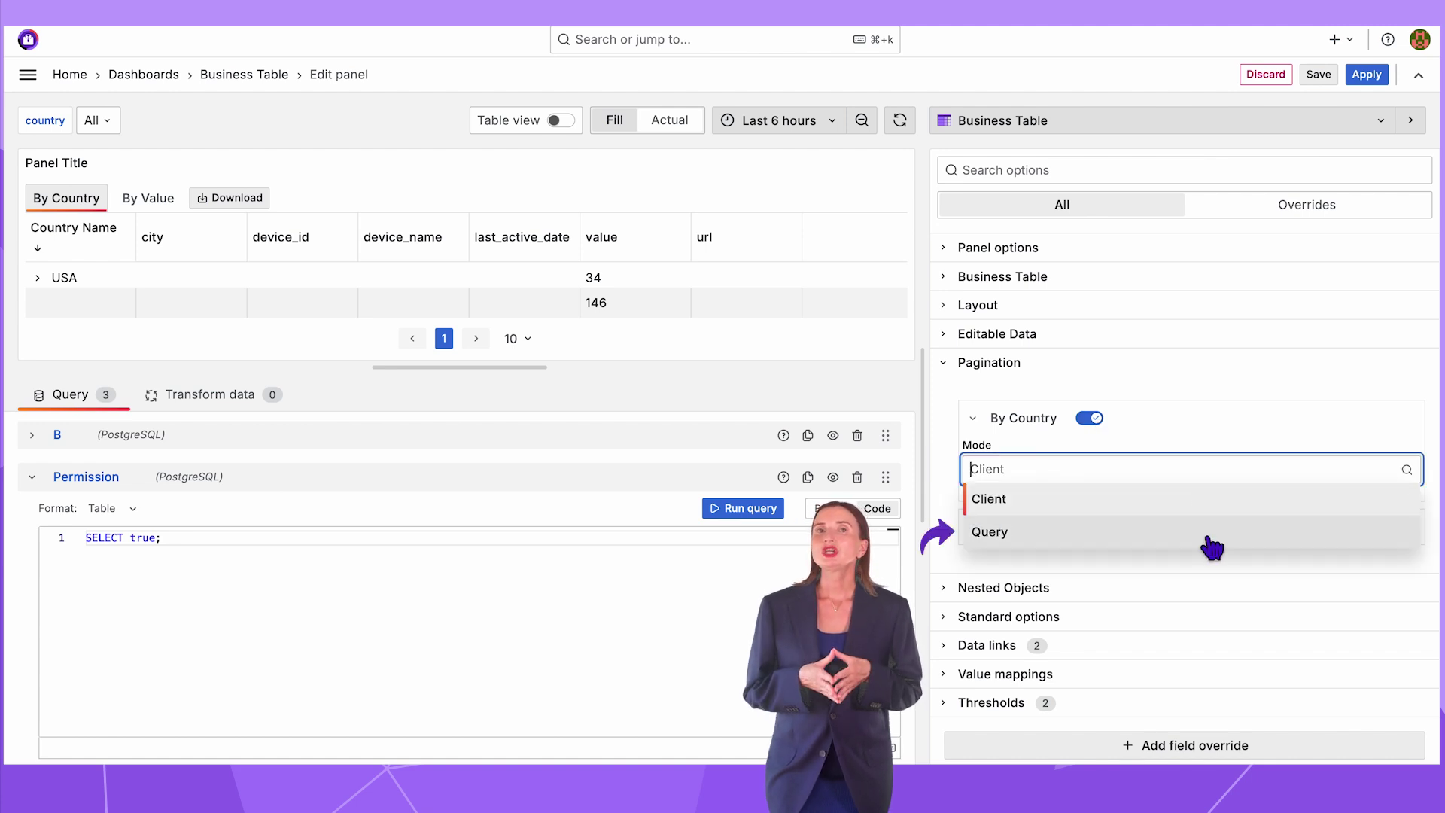
pyautogui.click(1212, 534)
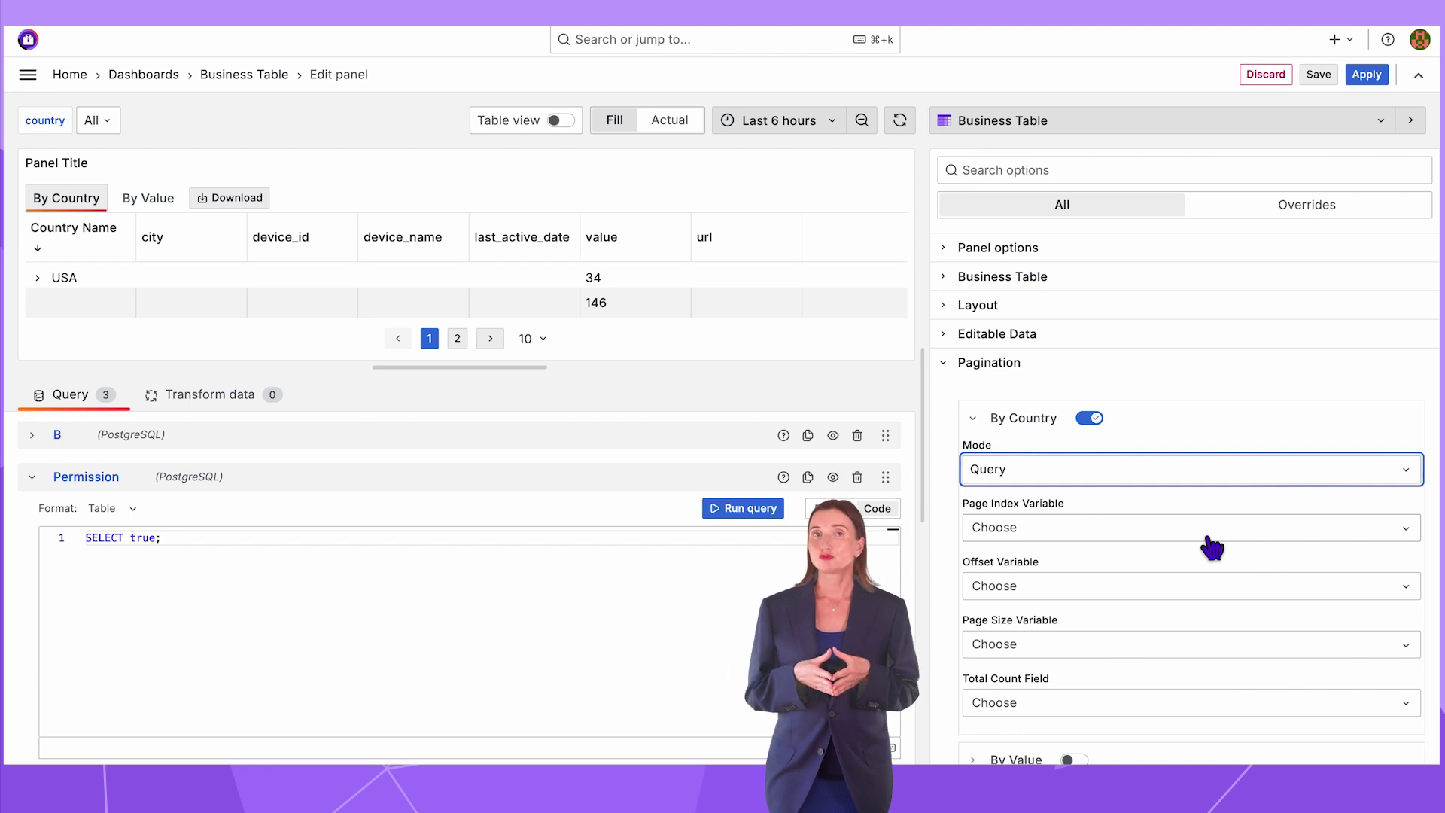
pyautogui.click(32, 477)
# - Insert 'limit ${pageSize}' and 'offset ${offset}' lines before query A's closing semicolon
pyautogui.click(32, 495)
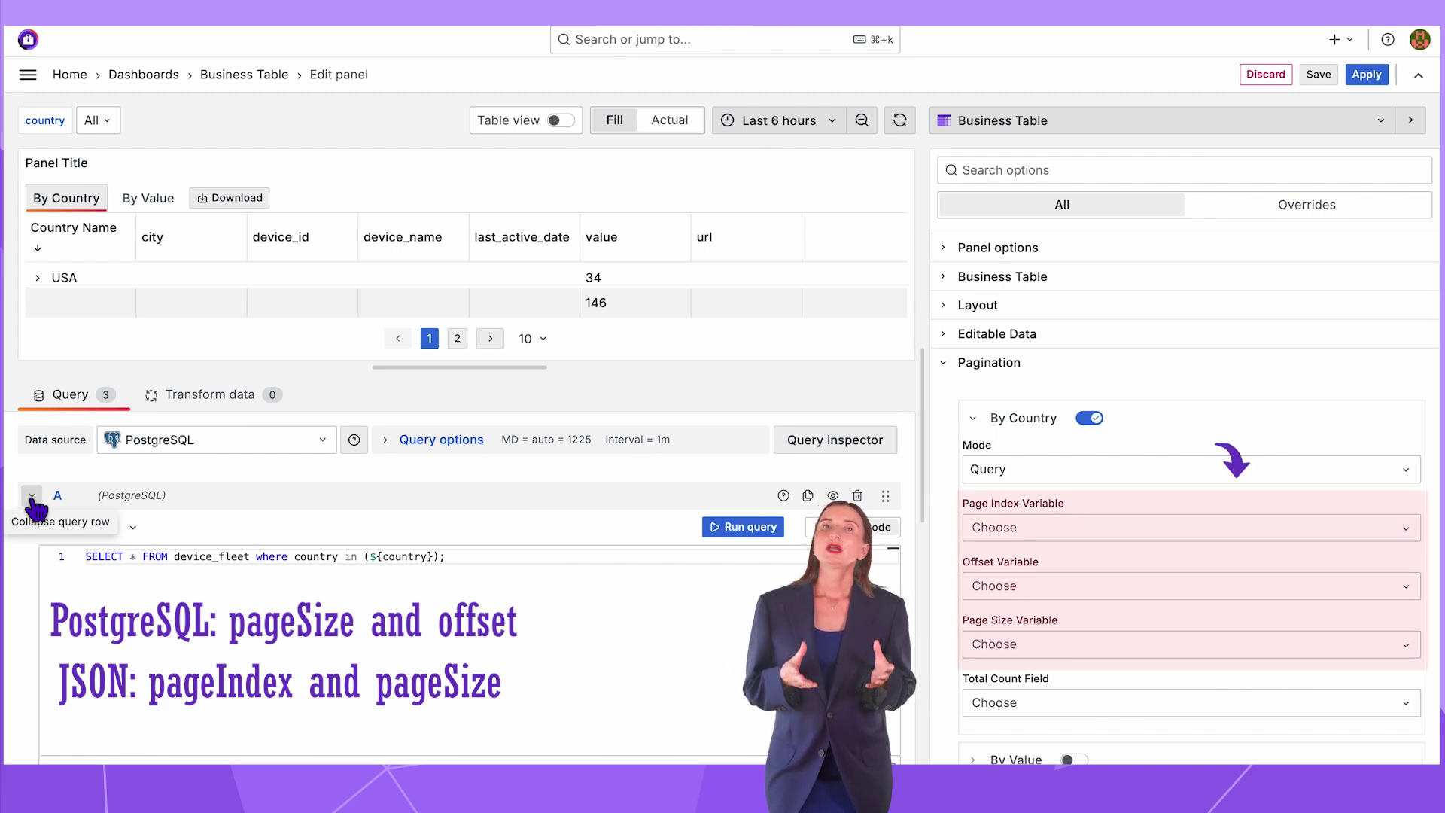
pyautogui.click(441, 556)
pyautogui.press('Return')
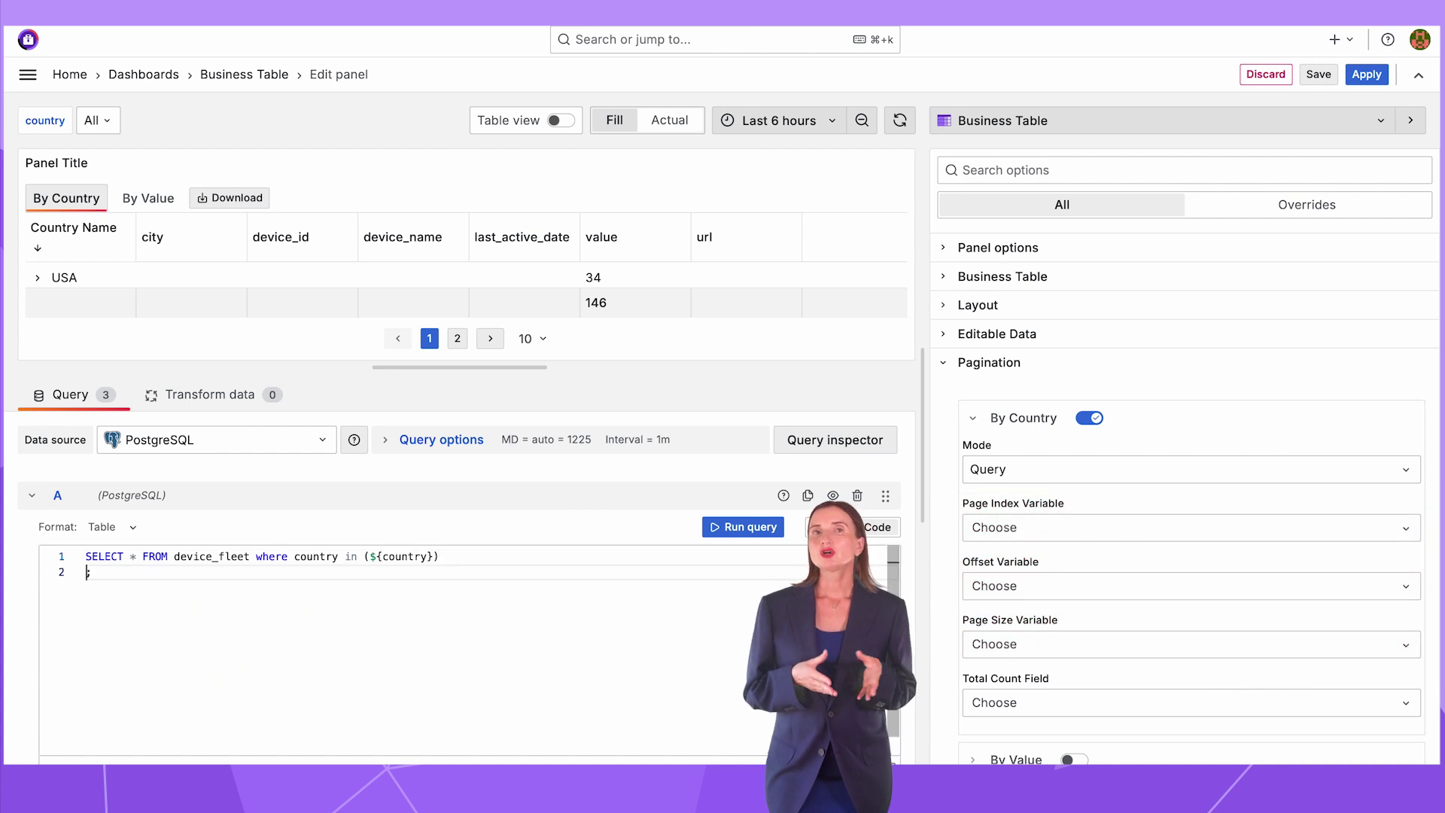
pyautogui.write('limit ${pageSize} offset ${offset}')
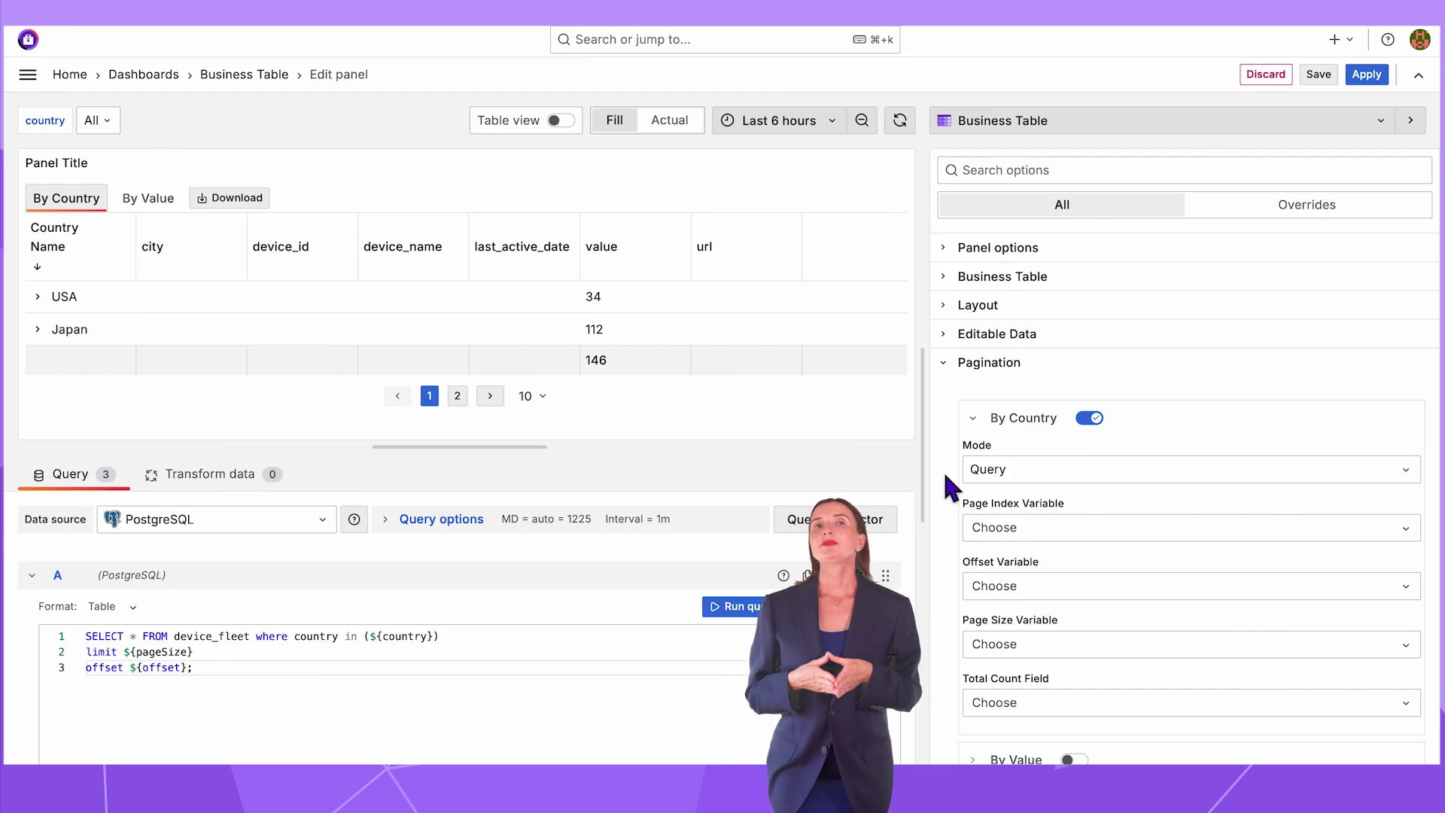
# - Set the pagination Offset Variable to offset and Page Size Variable to pagesize
pyautogui.click(1046, 586)
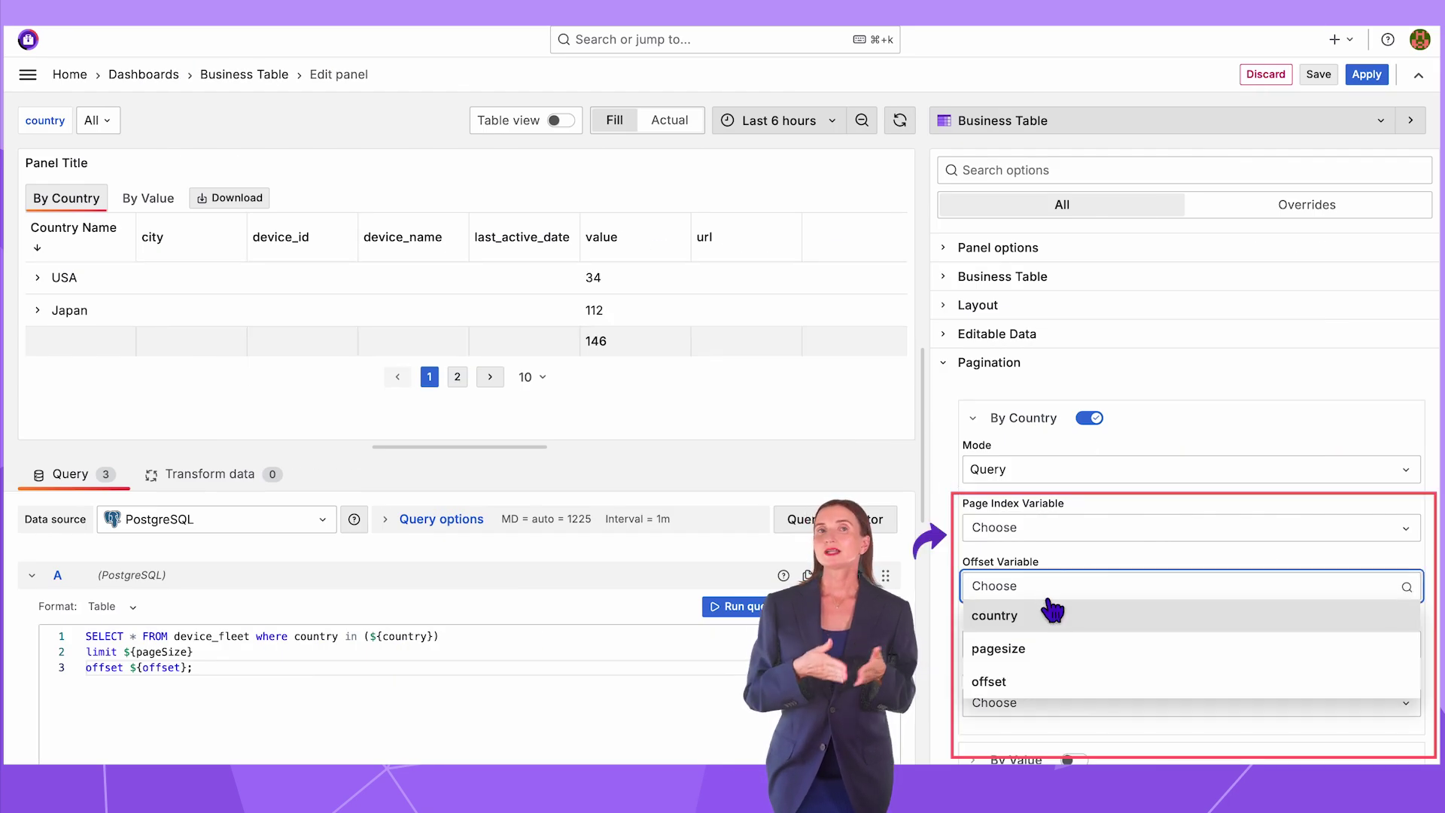
pyautogui.click(1049, 685)
pyautogui.click(1074, 648)
pyautogui.click(1069, 709)
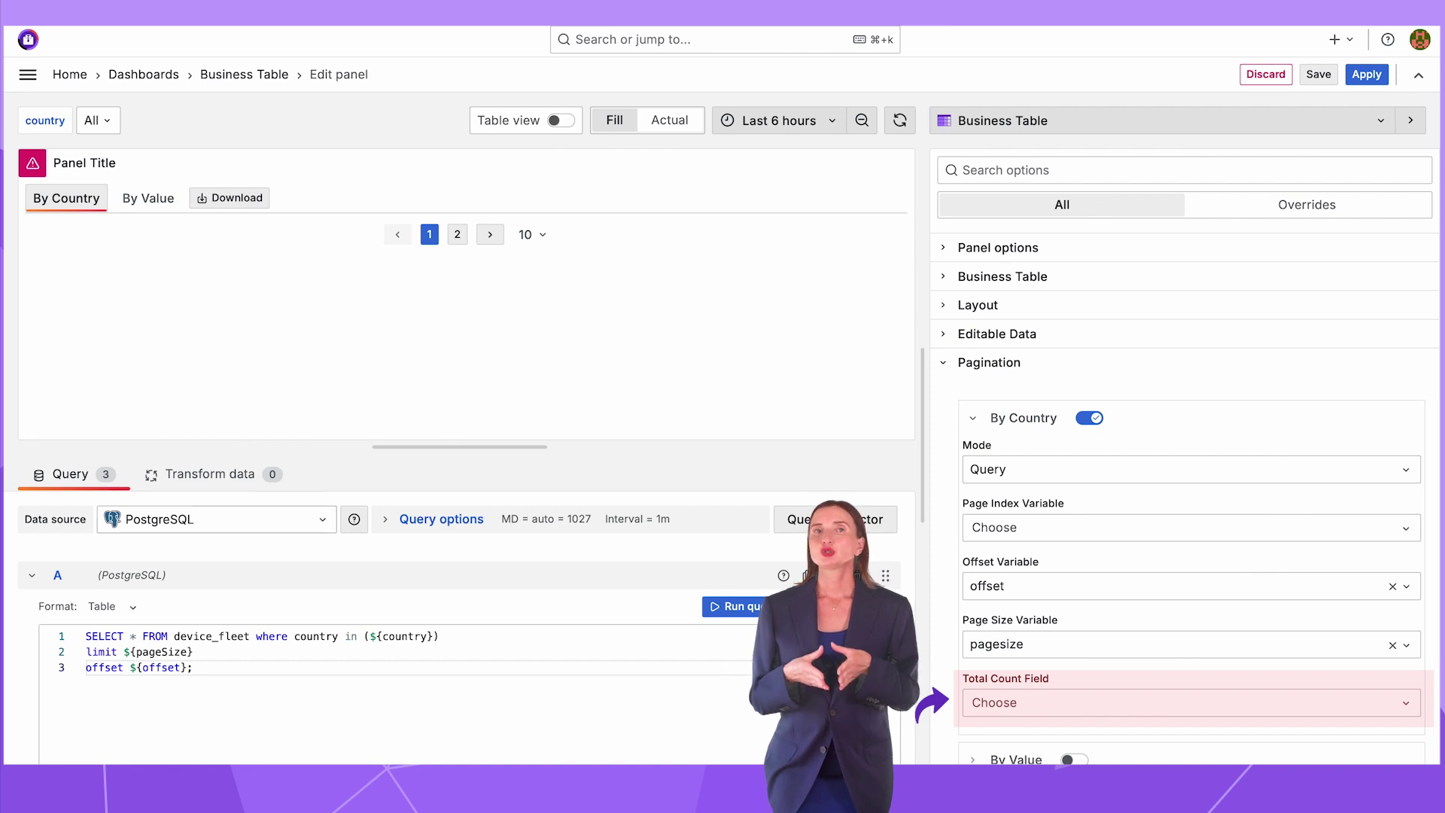
# - Add a query named total_rows with 'SELECT count(*) FROM device_fleet;'
pyautogui.moveTo(436, 444); pyautogui.dragTo(435, 340)
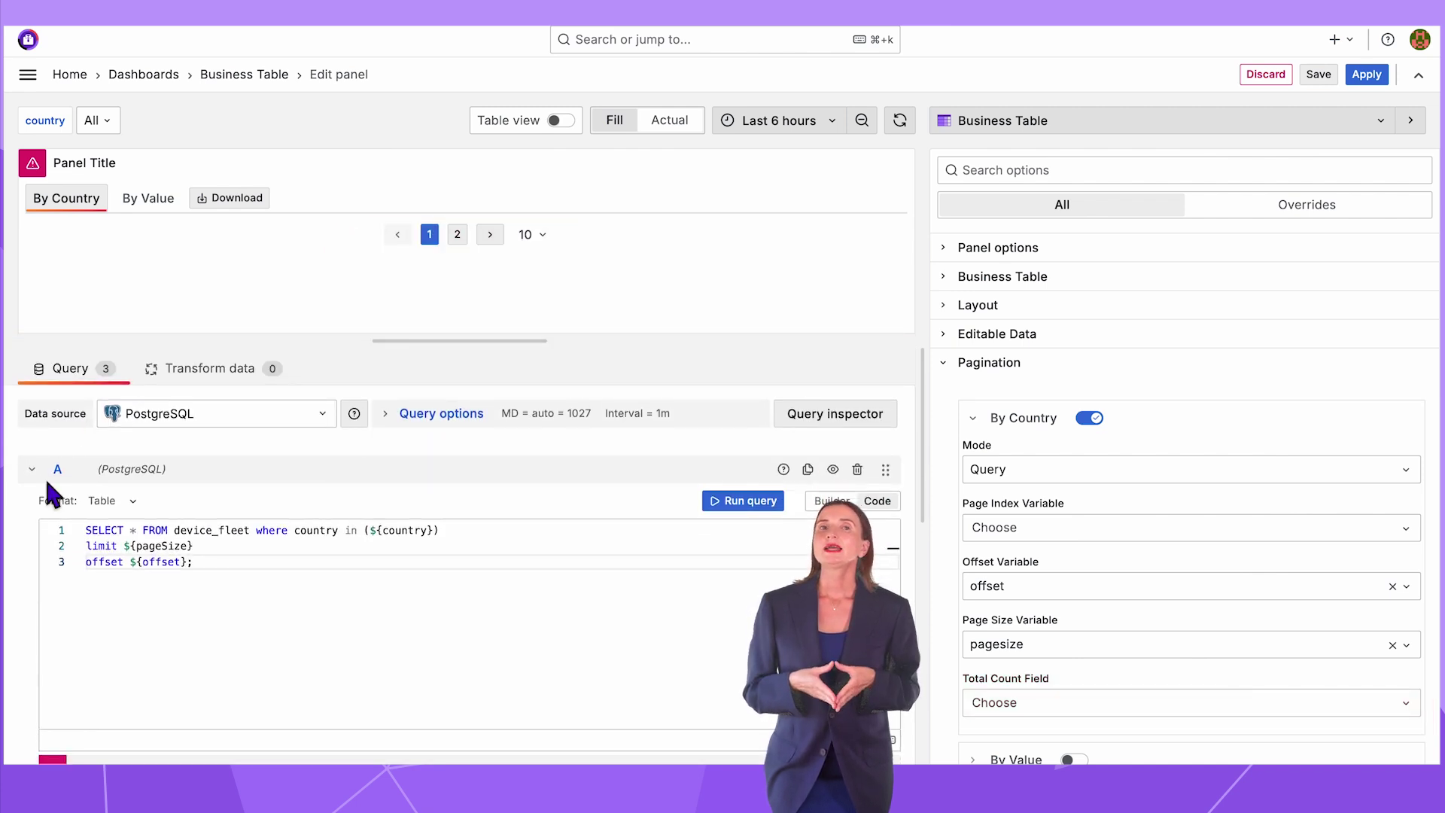
pyautogui.click(32, 469)
pyautogui.click(82, 613)
pyautogui.click(82, 476)
pyautogui.write('total_rows')
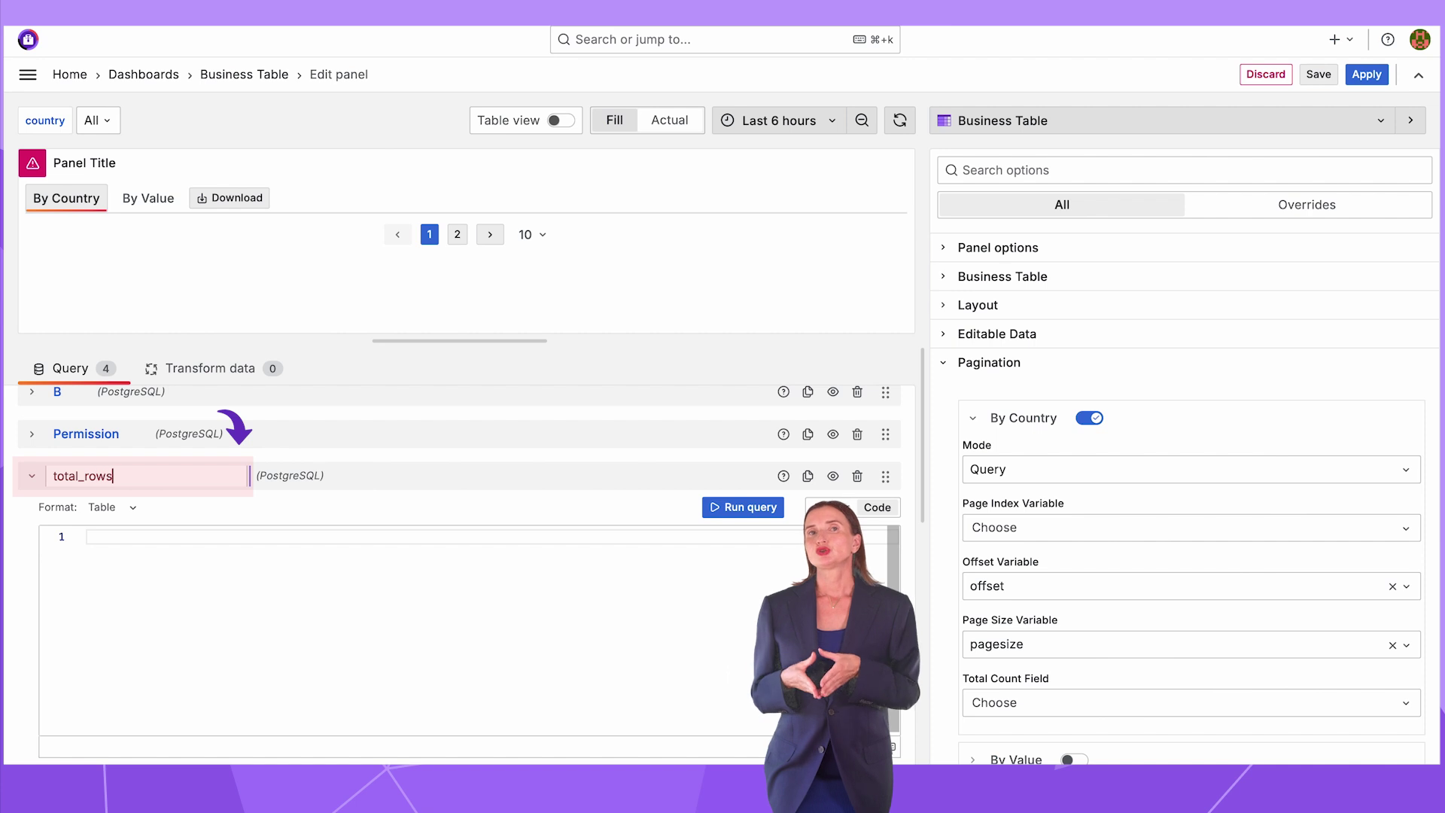
pyautogui.click(86, 536)
pyautogui.write('SELECT count(*) FROM ')
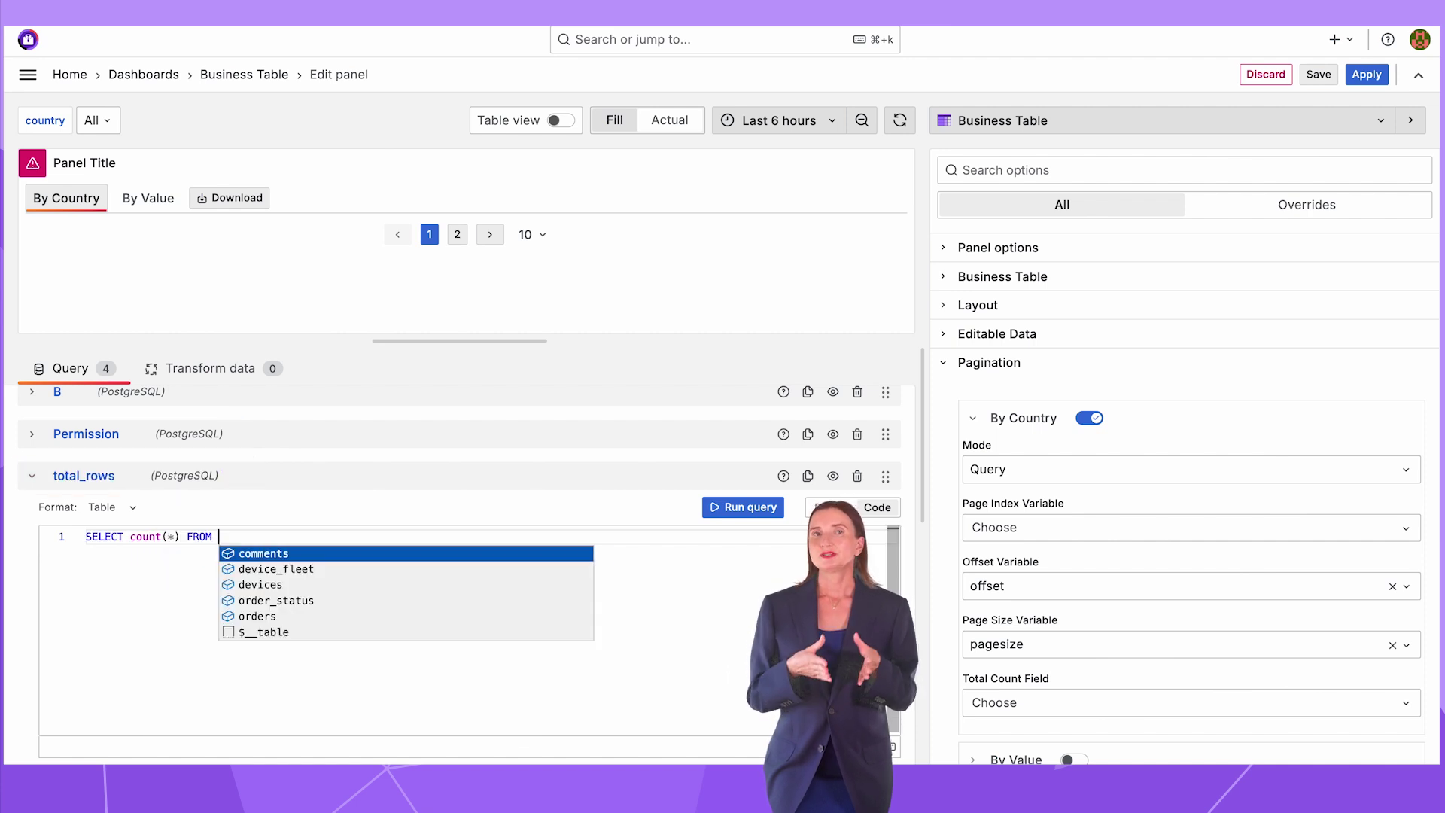
pyautogui.write('device_fleet;')
pyautogui.scroll(-3, 942, 534)
# - Use total_rows:count as the total count field and rerun query A
pyautogui.click(1068, 458)
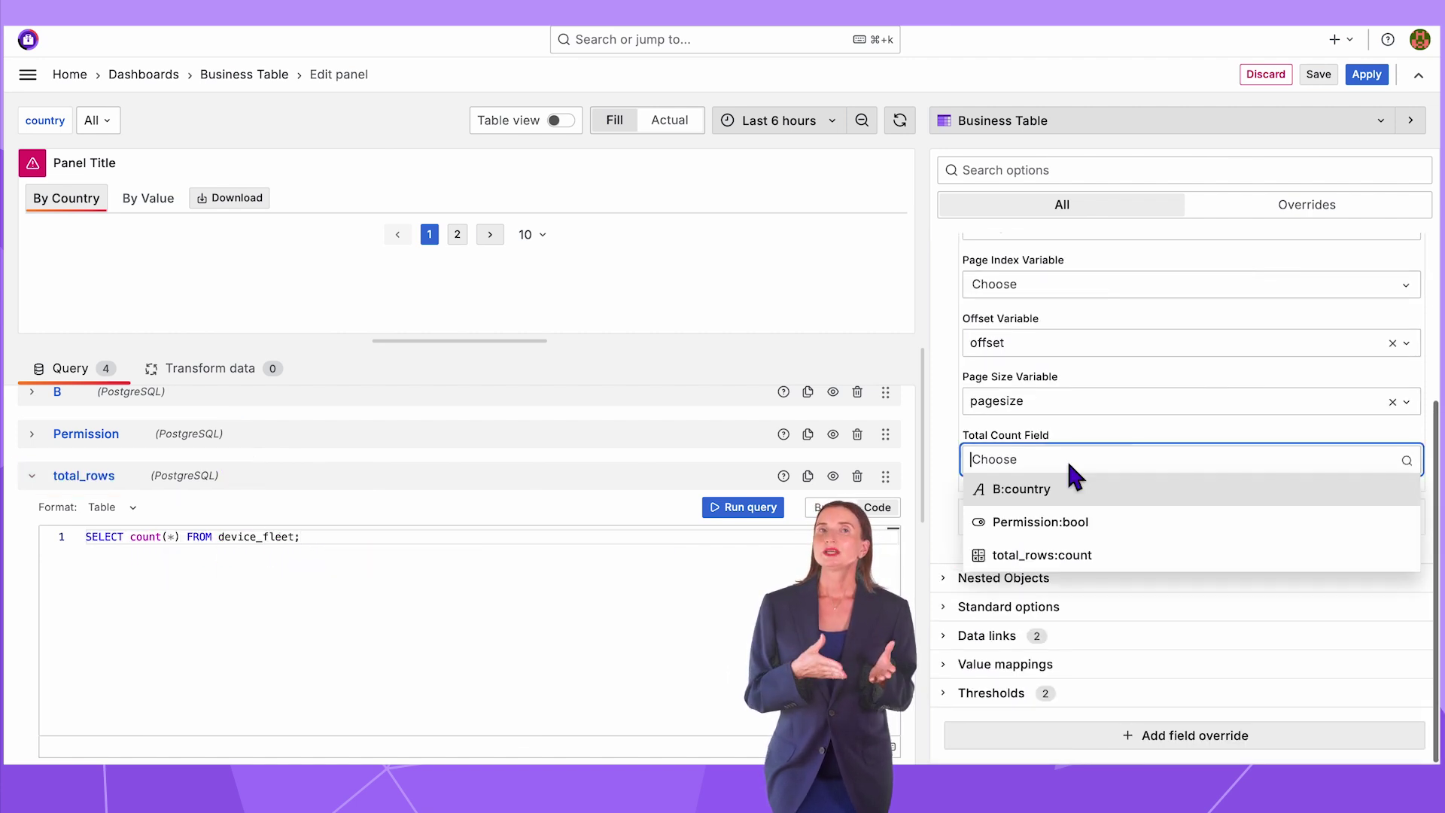
pyautogui.click(1091, 559)
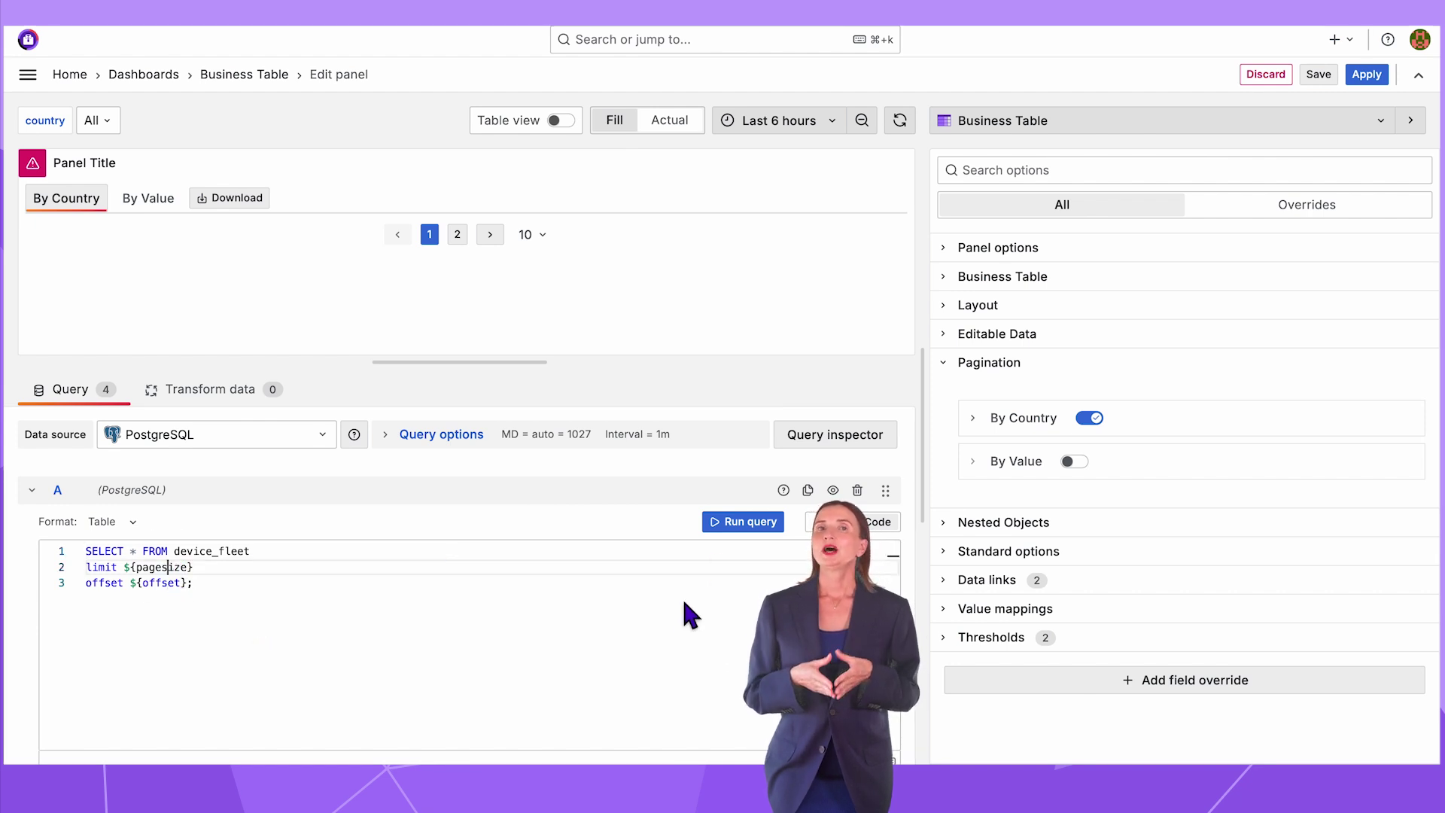
pyautogui.click(741, 527)
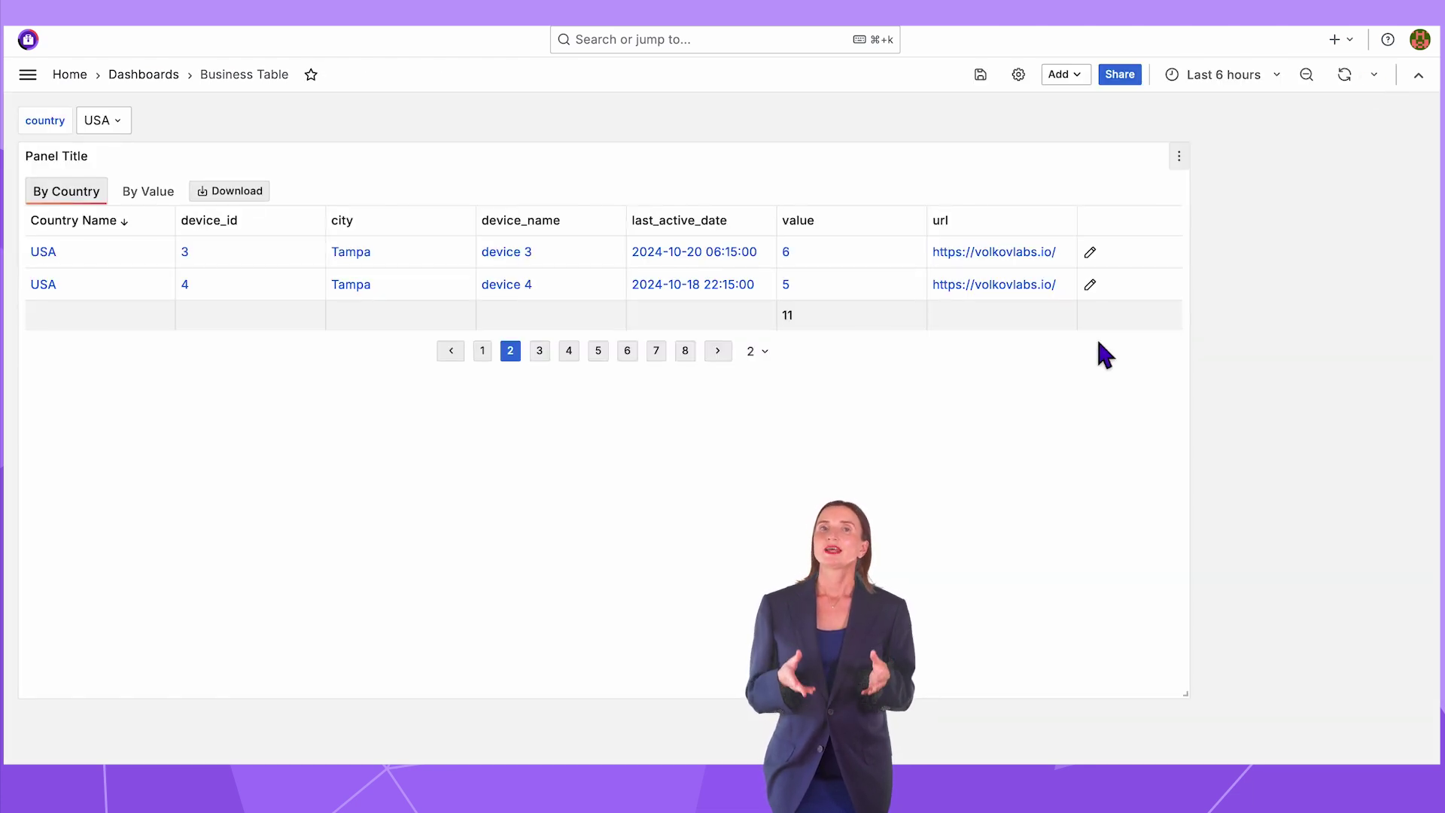
# - Step through pages 1 to 8 of the By Country table, leaving page size unchanged
pyautogui.click(450, 350)
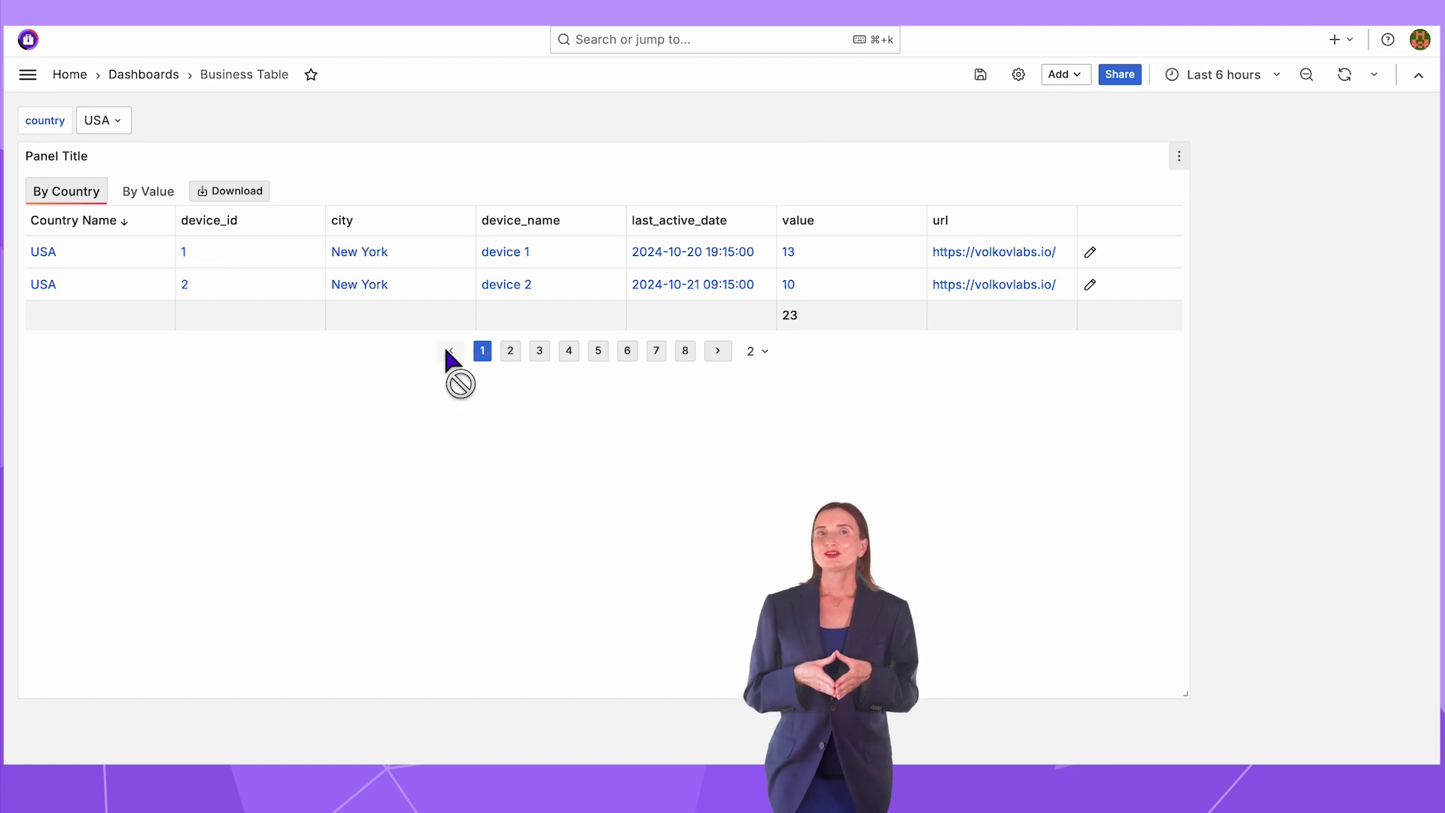
pyautogui.click(510, 354)
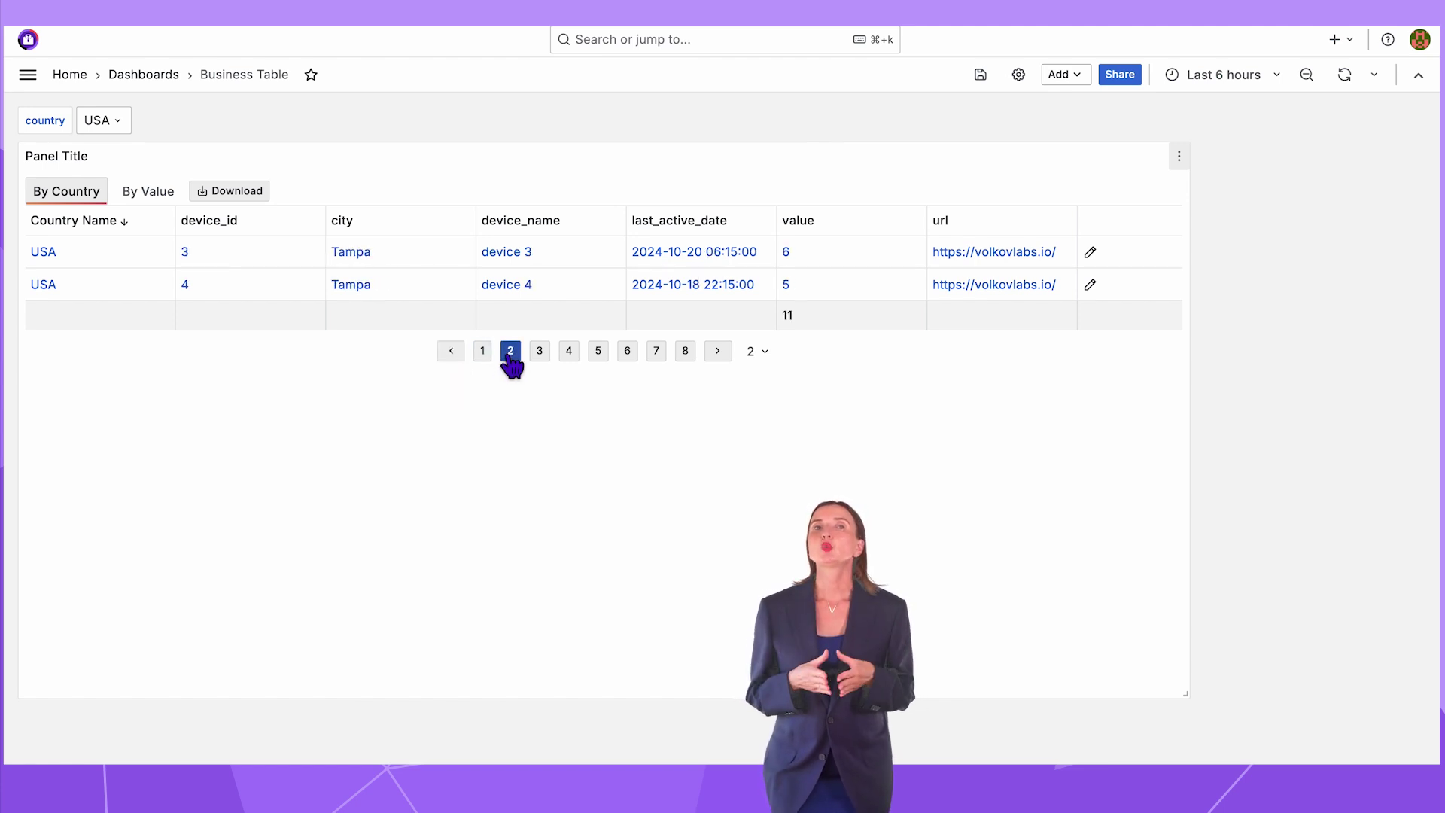
pyautogui.click(541, 354)
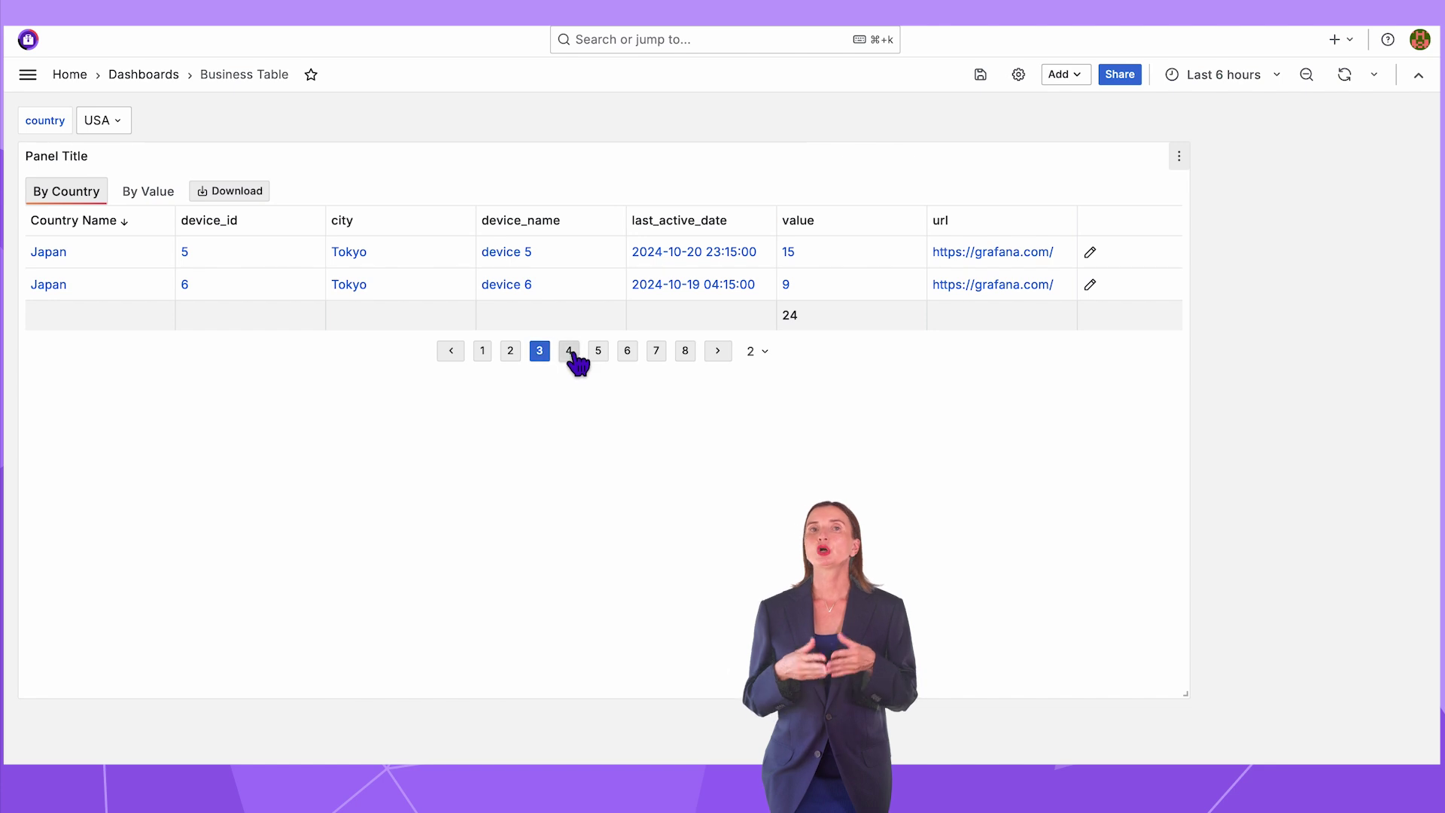
pyautogui.click(570, 353)
pyautogui.click(598, 353)
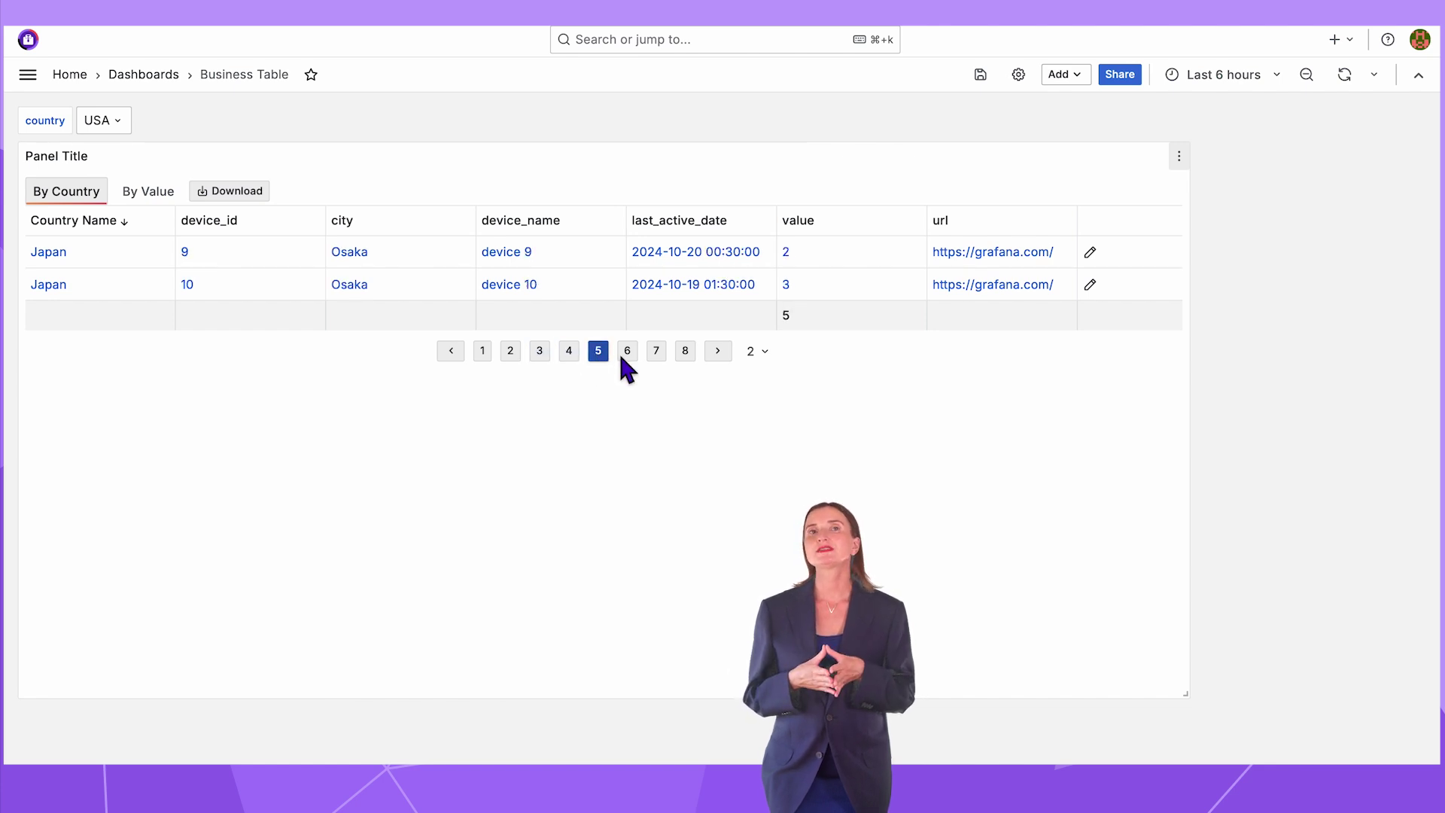
pyautogui.click(627, 357)
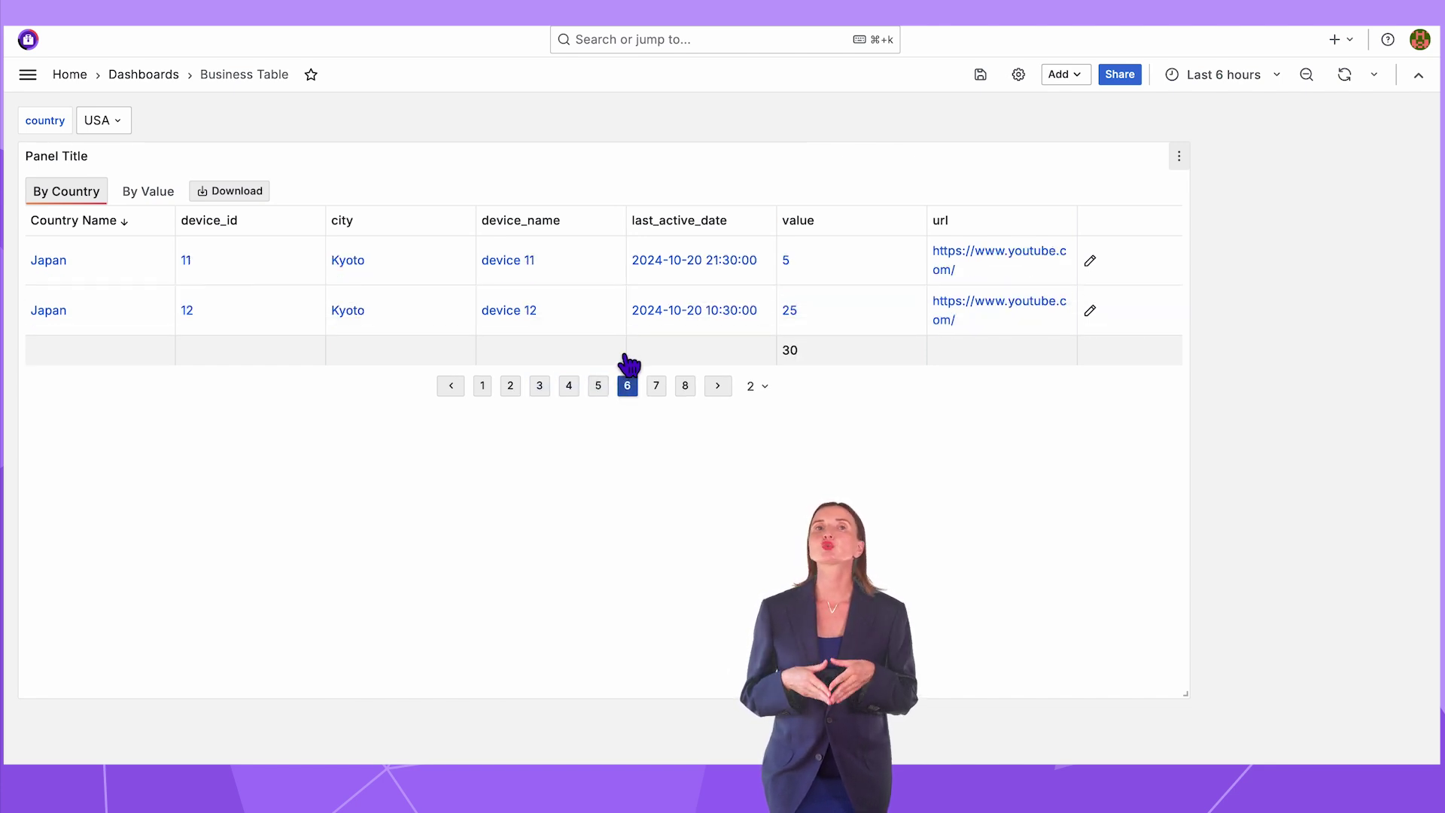
pyautogui.click(655, 387)
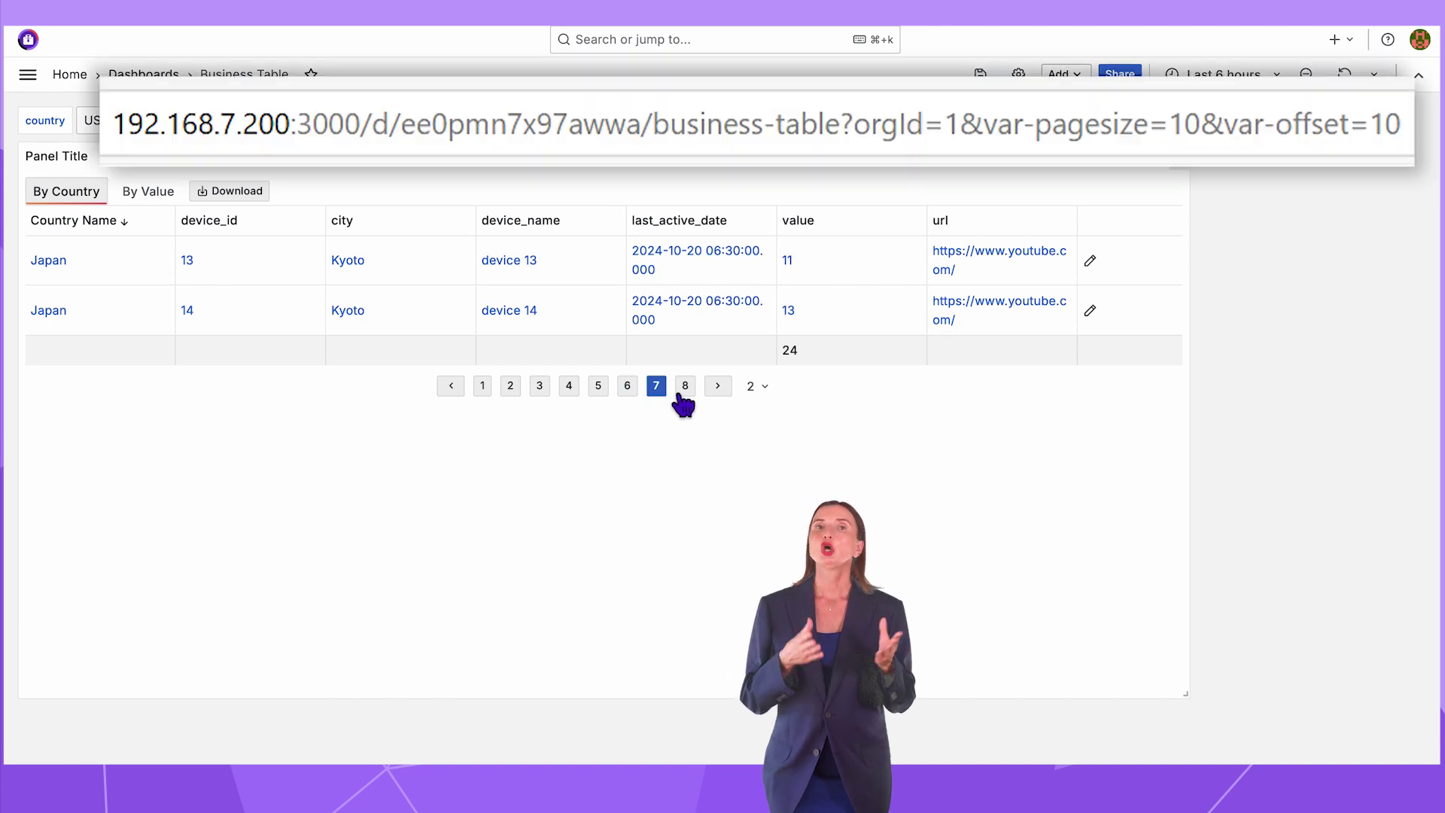
pyautogui.click(683, 388)
pyautogui.click(763, 338)
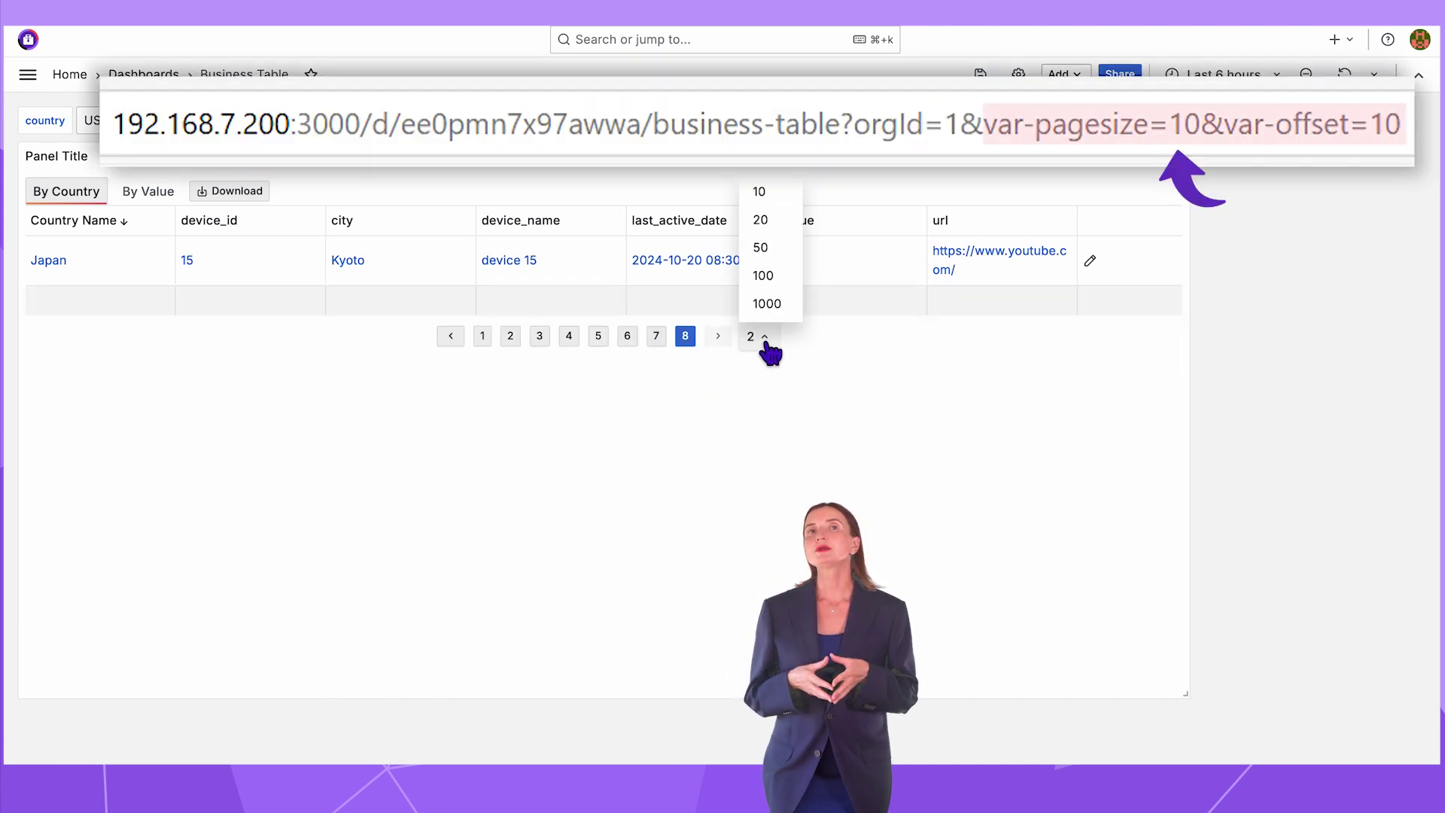
pyautogui.click(766, 343)
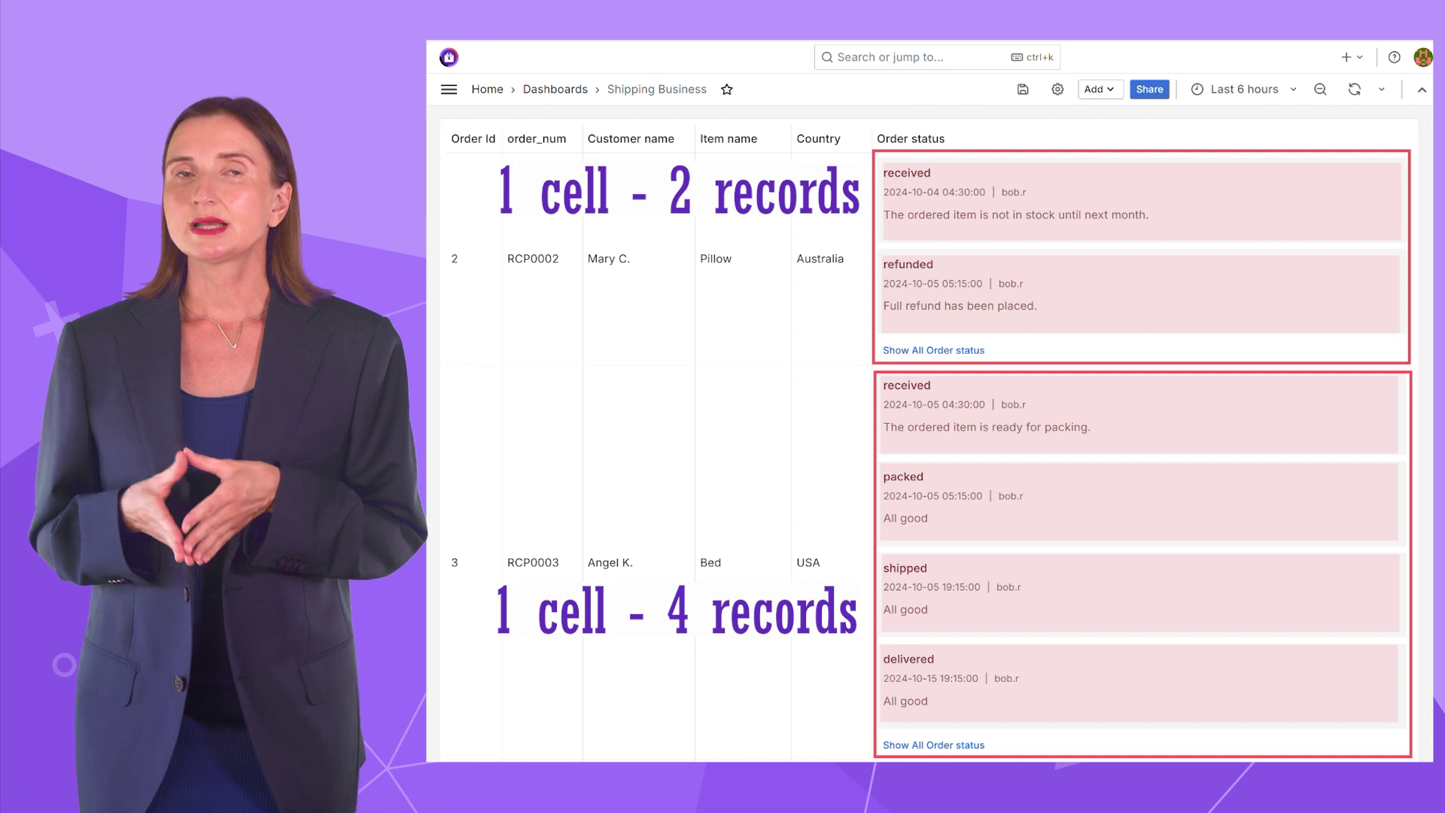
# - Show all Order status records for order 2, the Pillow order from Australia
pyautogui.click(945, 352)
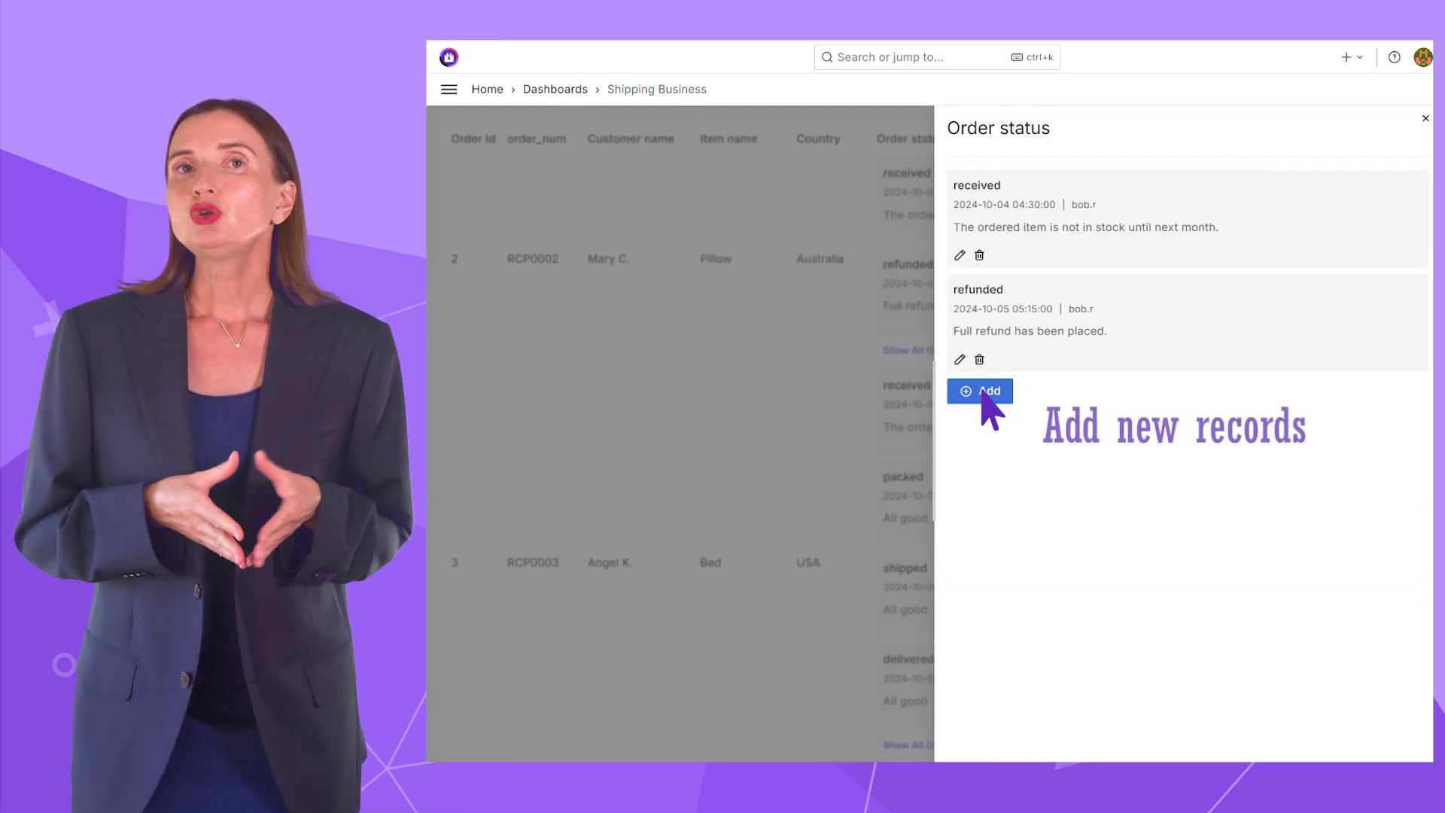